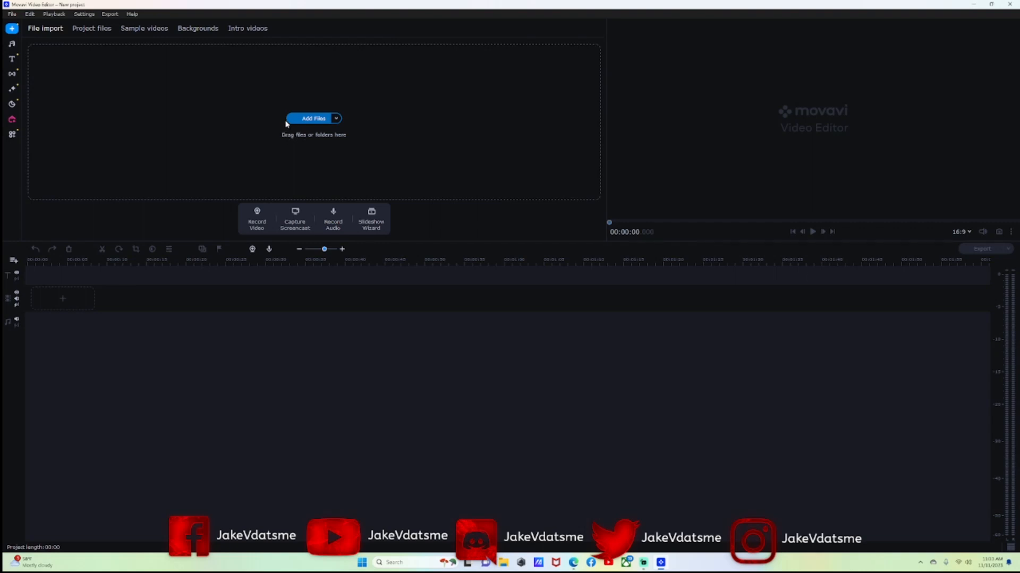
left_click(325, 118)
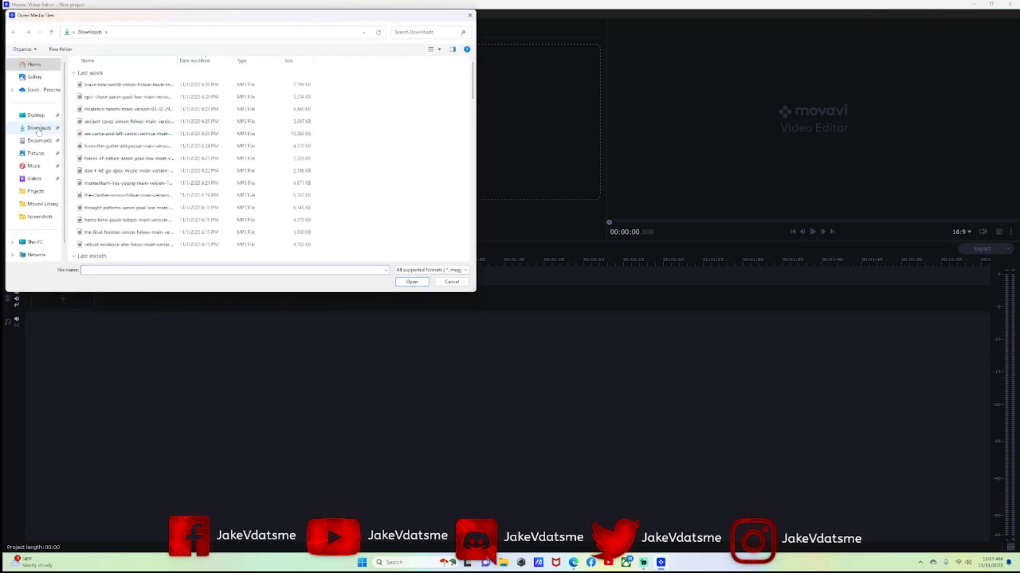
left_click(38, 130)
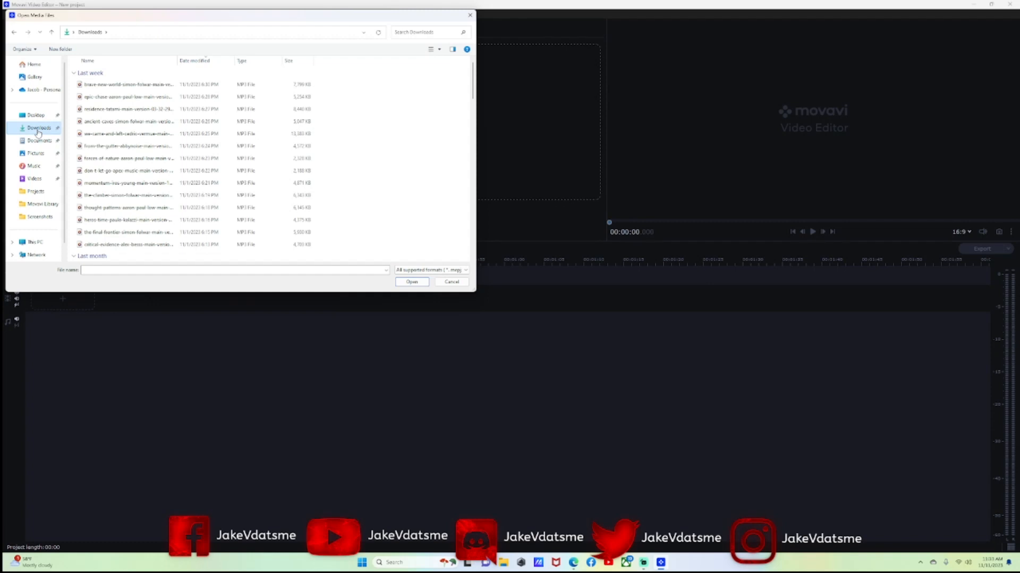
left_click(34, 179)
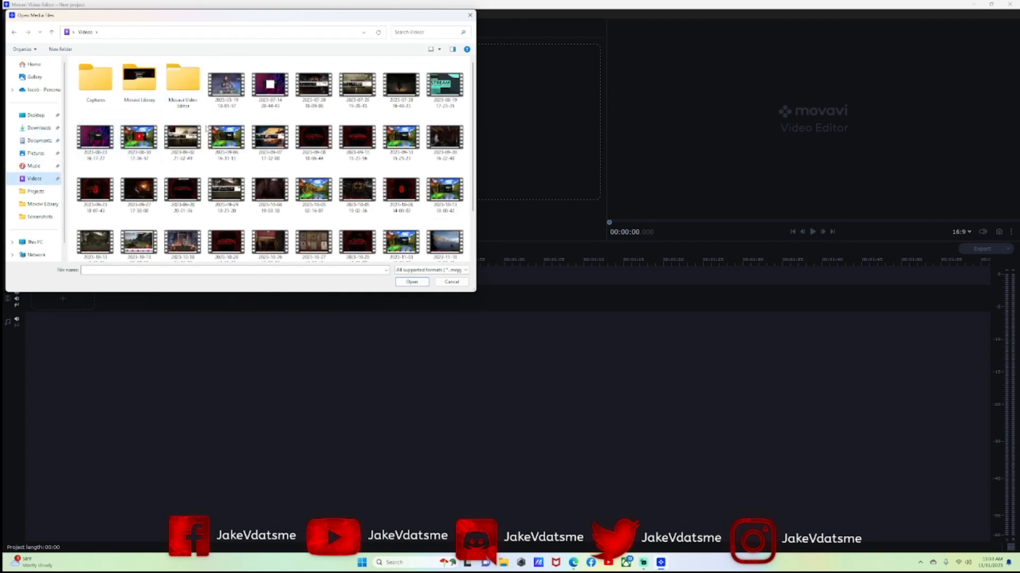
double_click(440, 84)
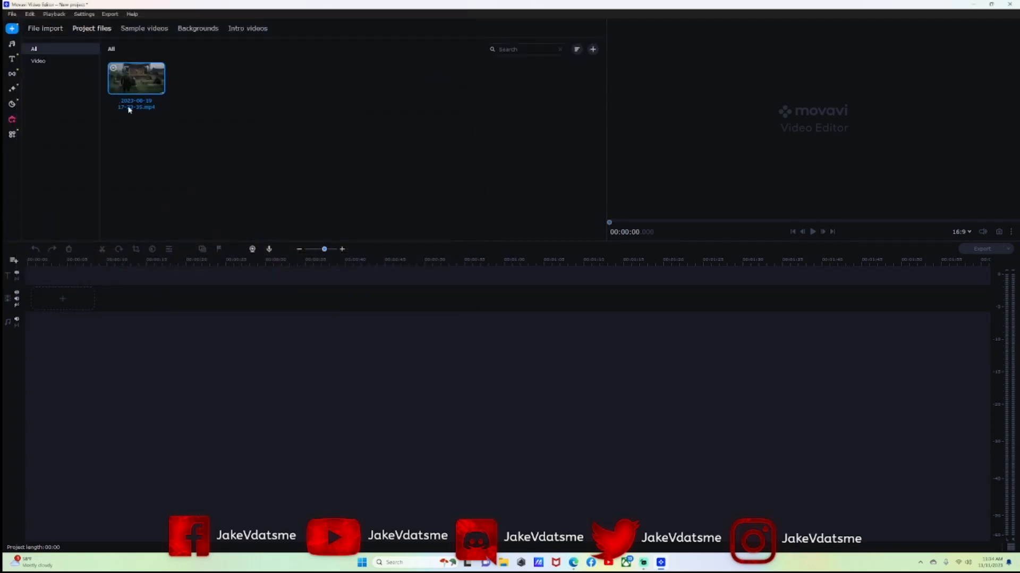
Place the 2023-08-19 clip on the video track, zoom it to fill the timeline, and jump to 1:30.
left_click_drag(139, 81, 63, 296)
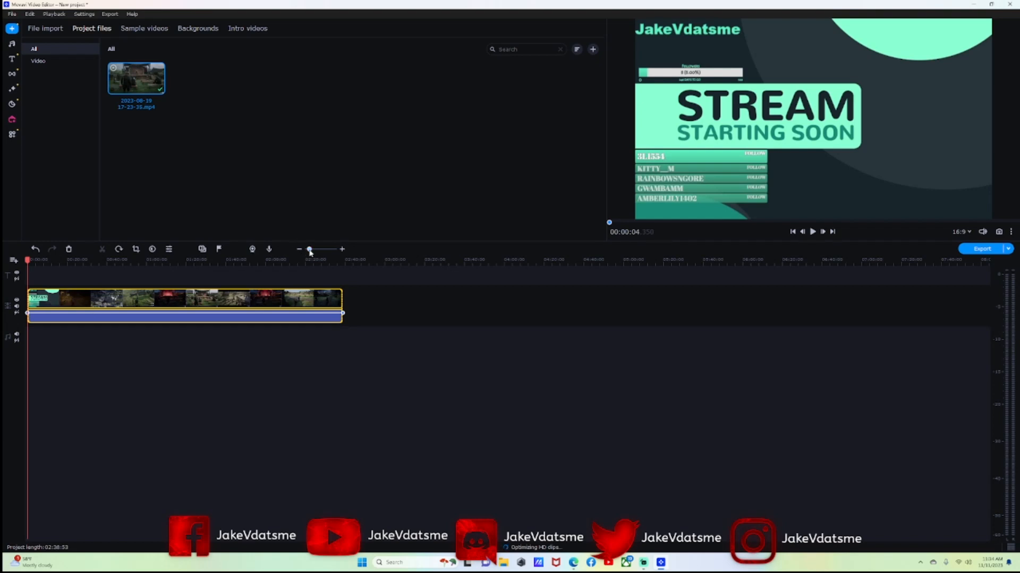
left_click_drag(310, 249, 316, 253)
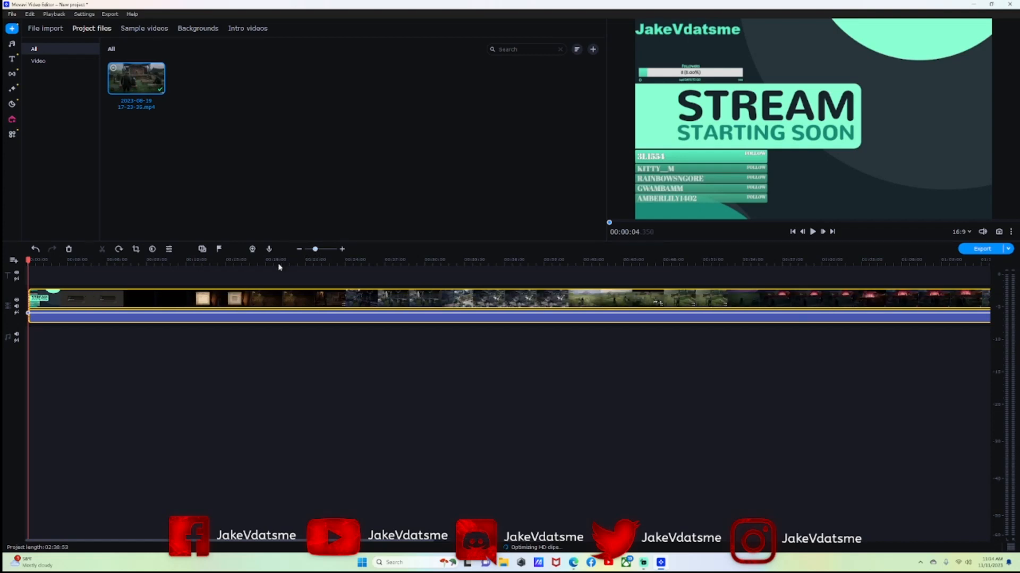
left_click(47, 300)
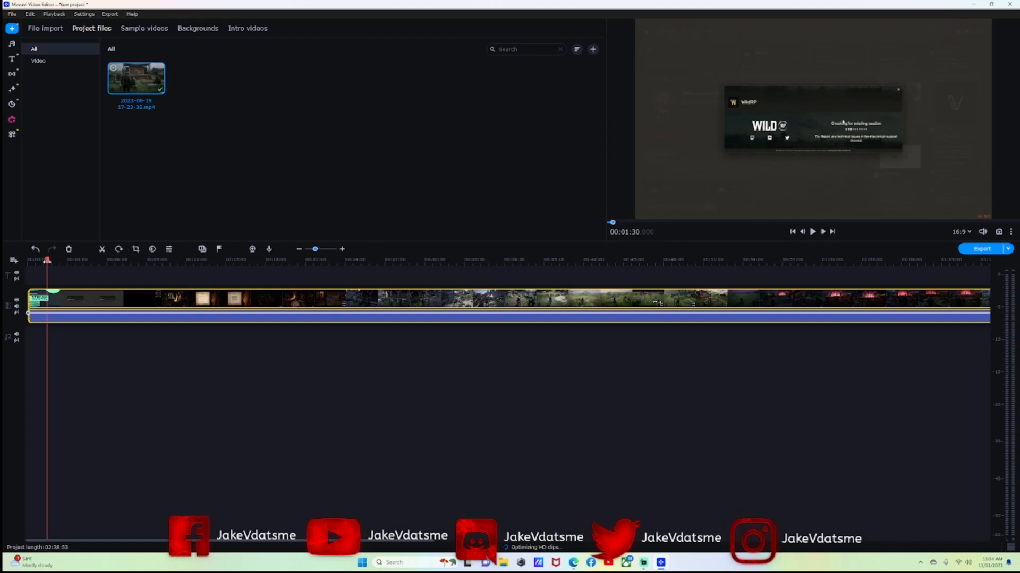
Split off and delete the stream-start footage, then slide the remaining clip to the timeline start.
left_click_drag(46, 261, 127, 277)
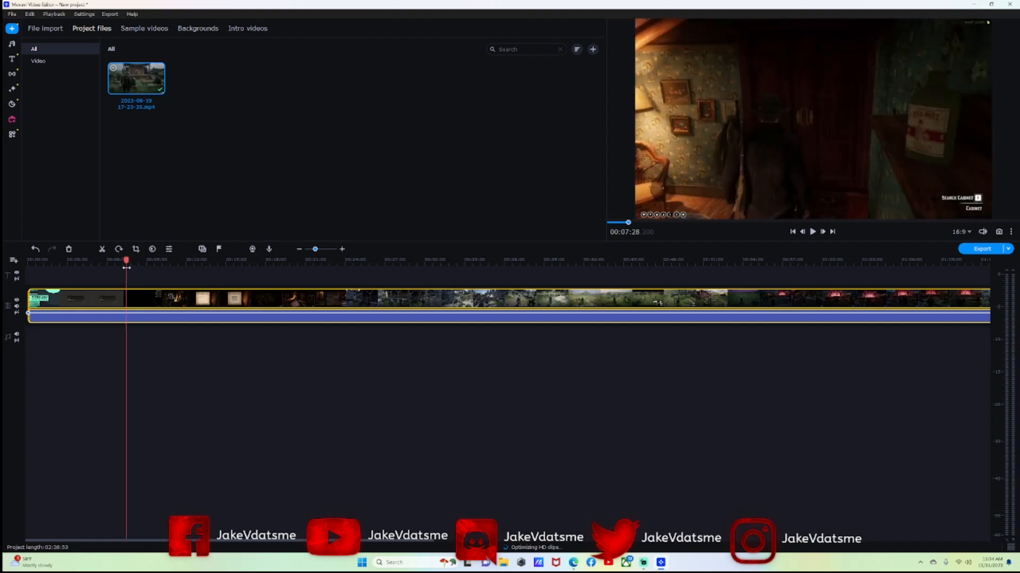
left_click(102, 249)
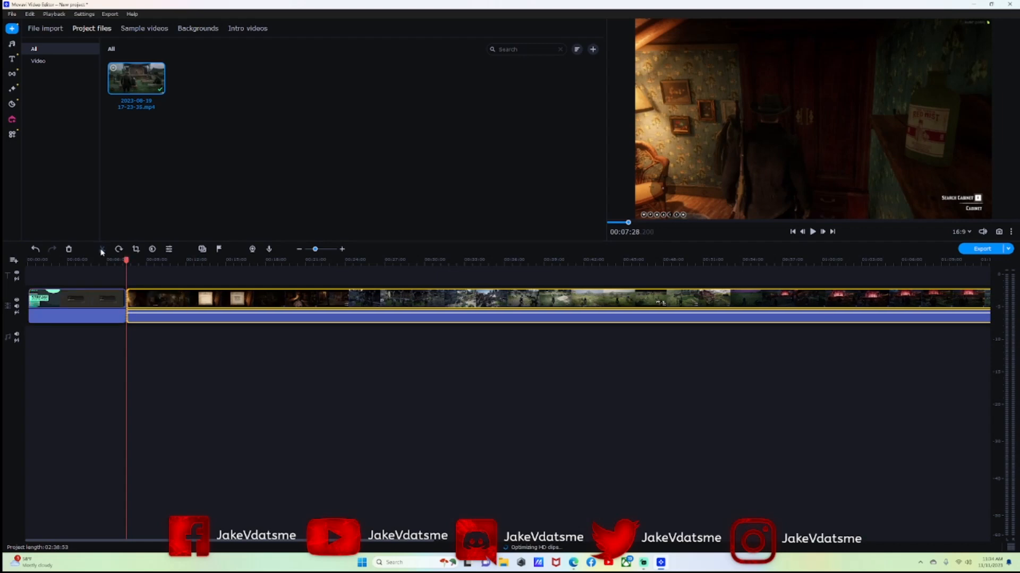
left_click(100, 299)
right_click(79, 298)
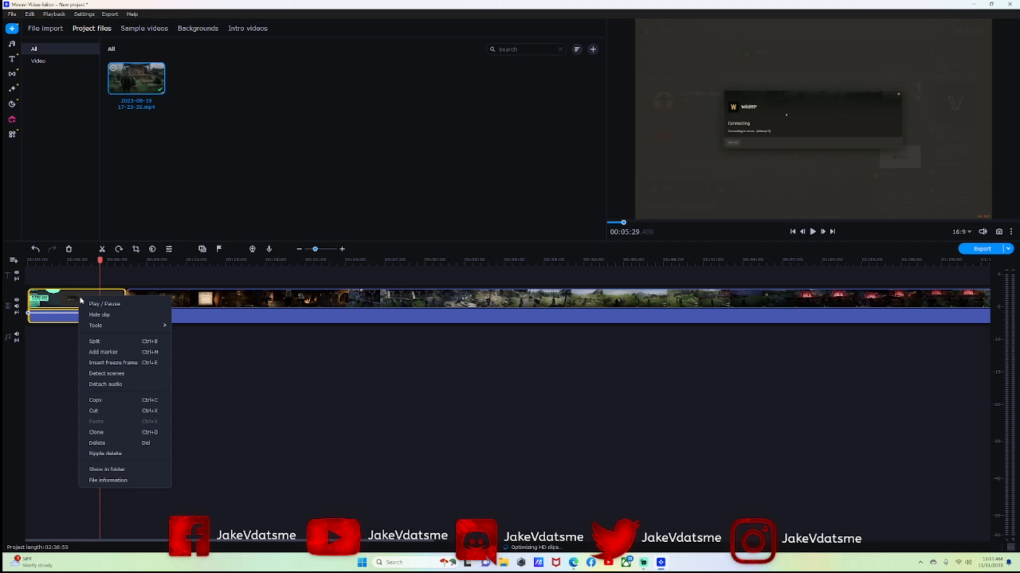
left_click(114, 443)
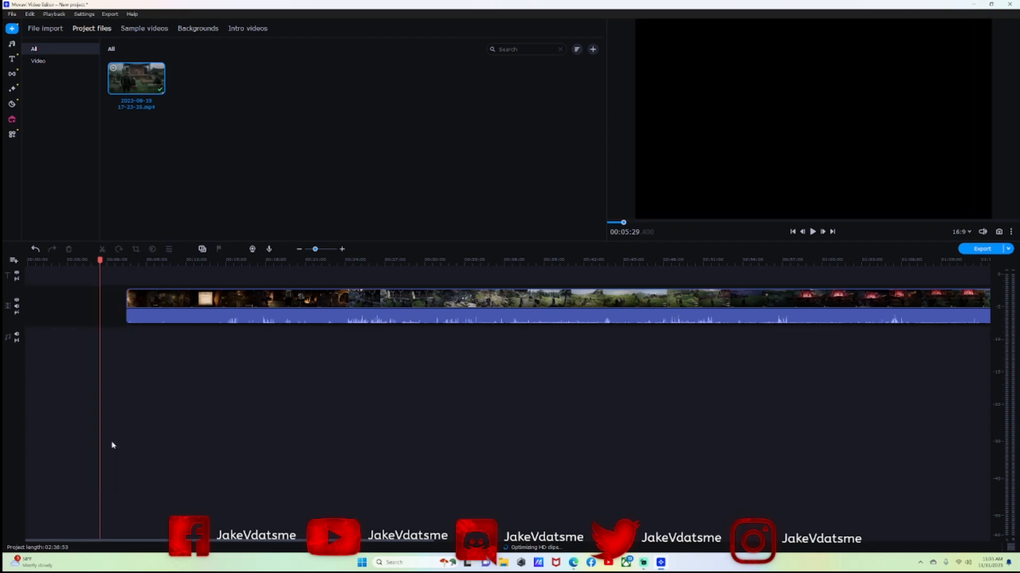
left_click_drag(176, 299, 63, 295)
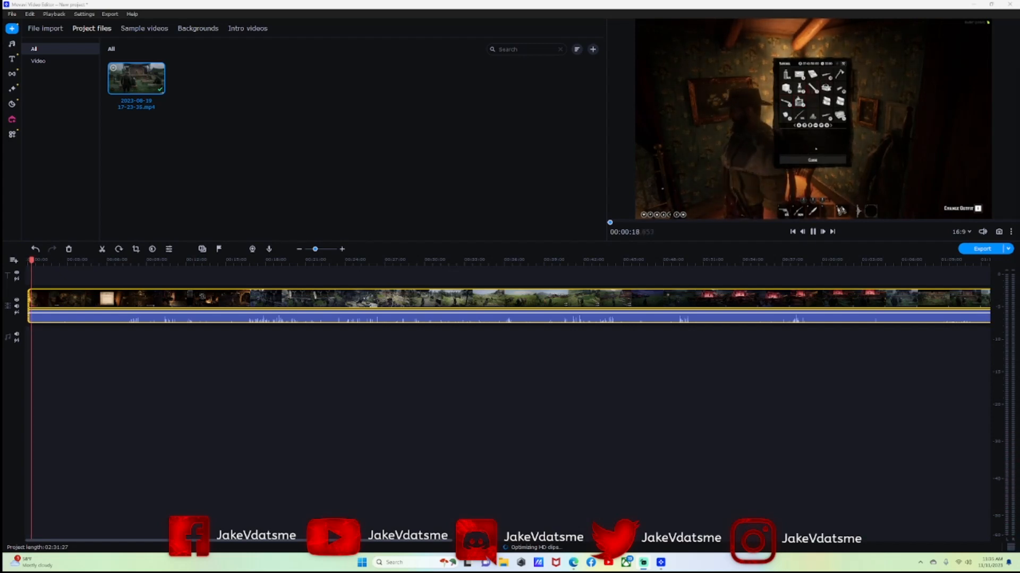
left_click(30, 260)
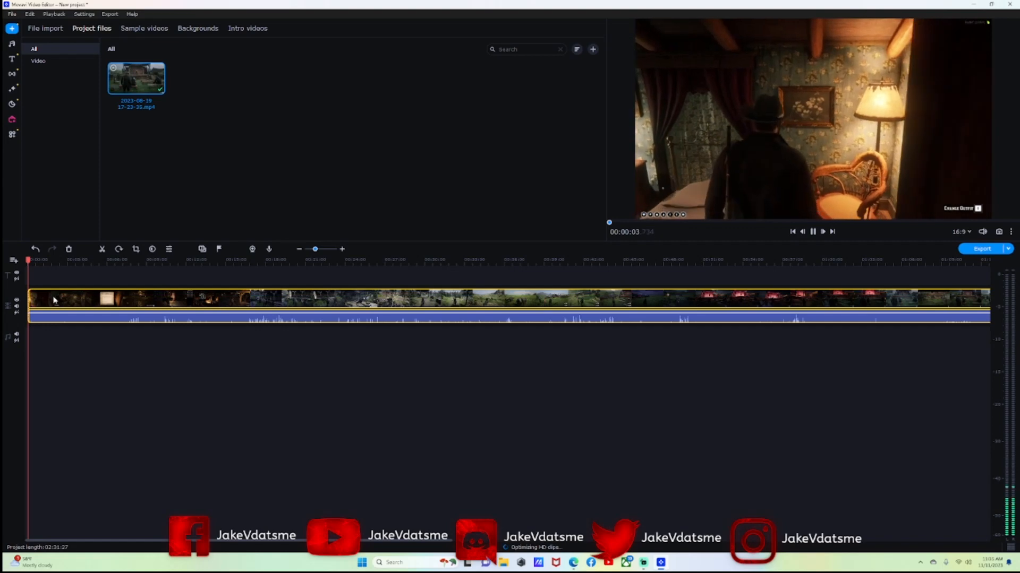
left_click(28, 260)
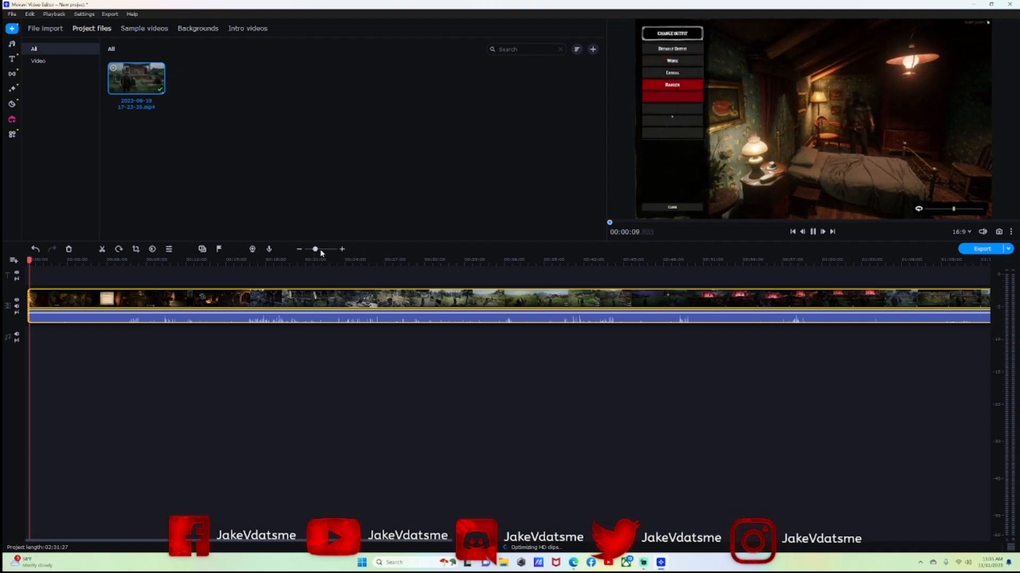
Zoom in, locate the four-second mark, and split the gameplay clip at 00:00:04.
left_click_drag(315, 253, 321, 250)
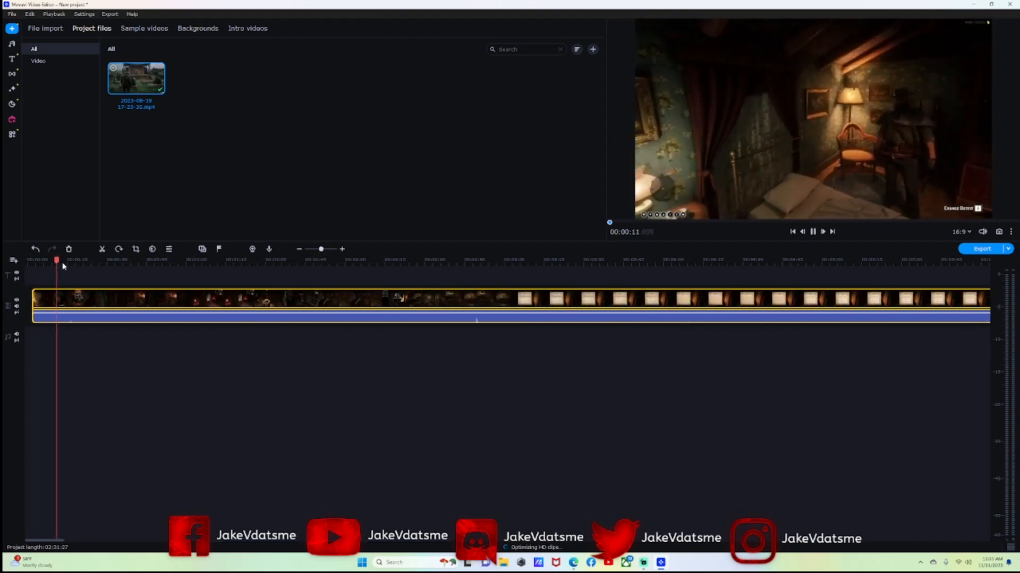
left_click(43, 299)
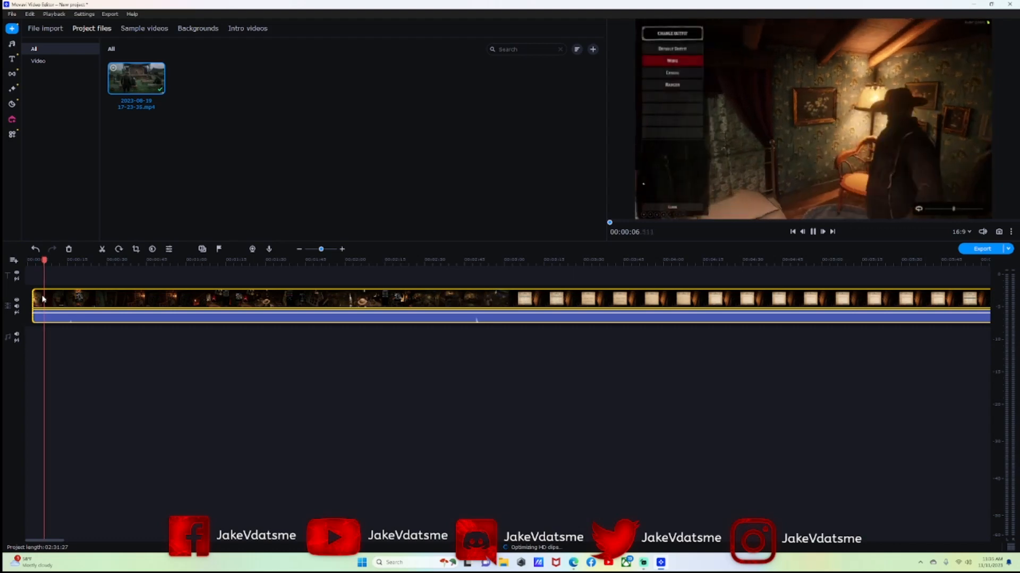
left_click(43, 297)
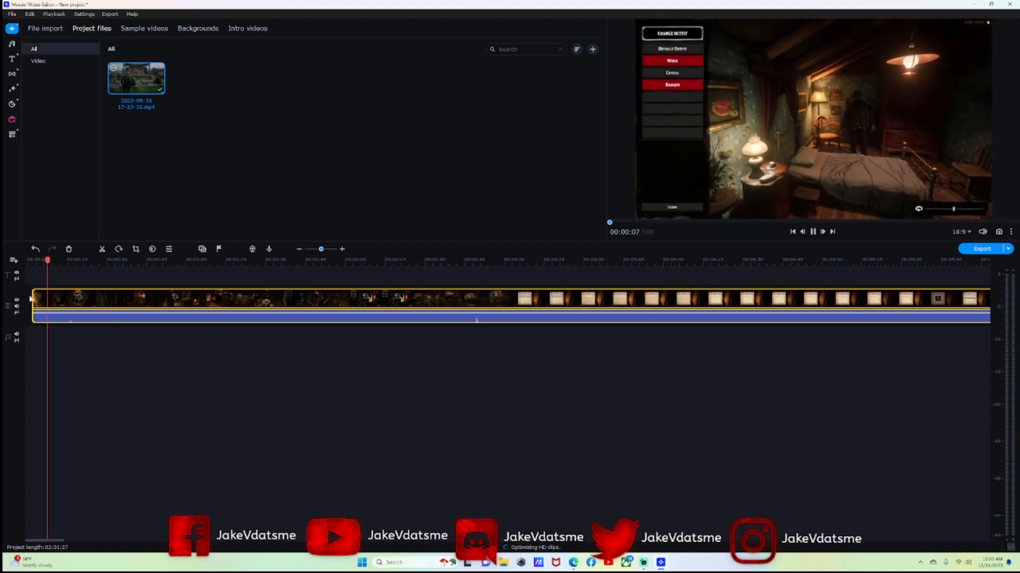
left_click(37, 299)
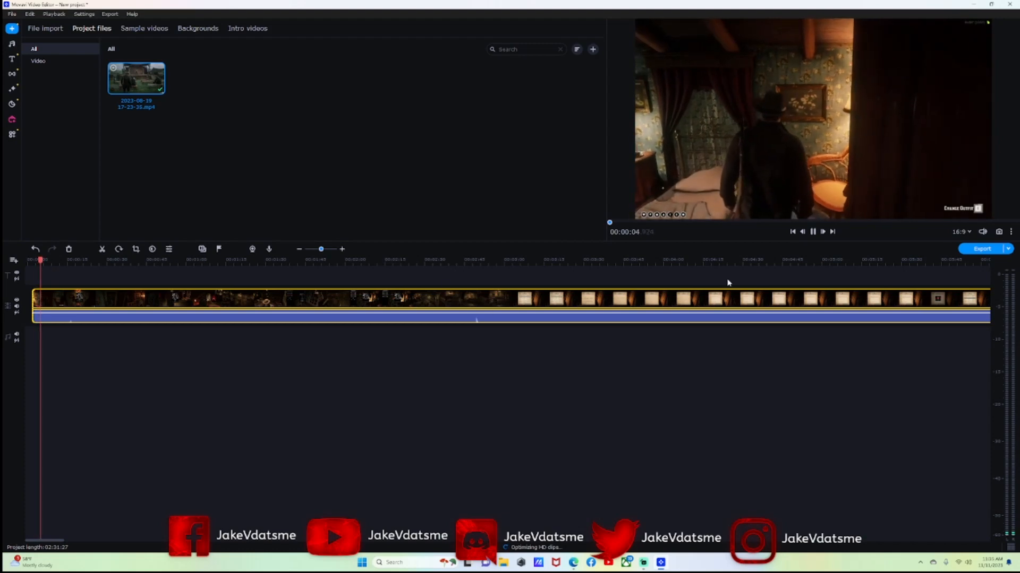
left_click(811, 234)
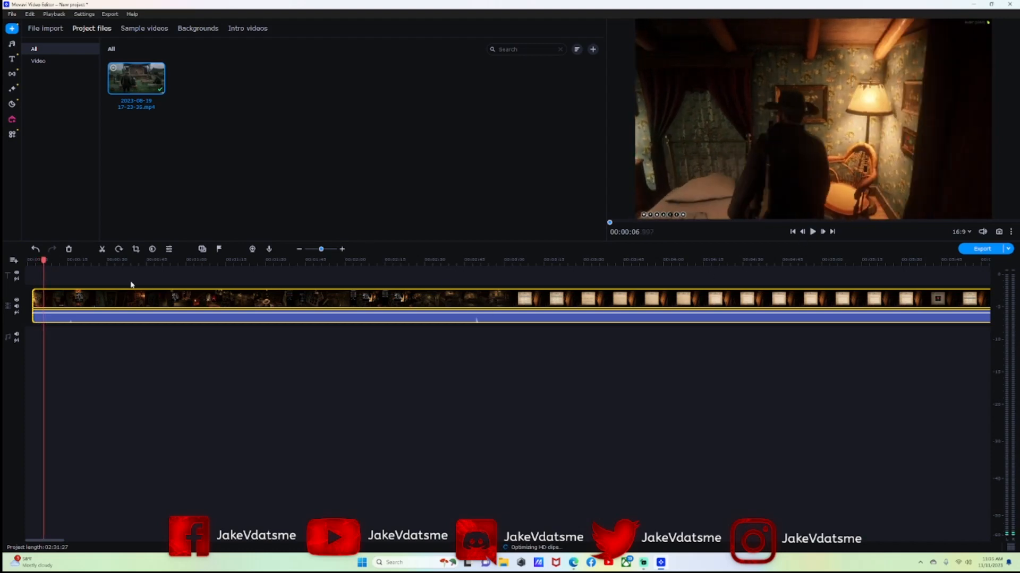
left_click_drag(43, 261, 38, 260)
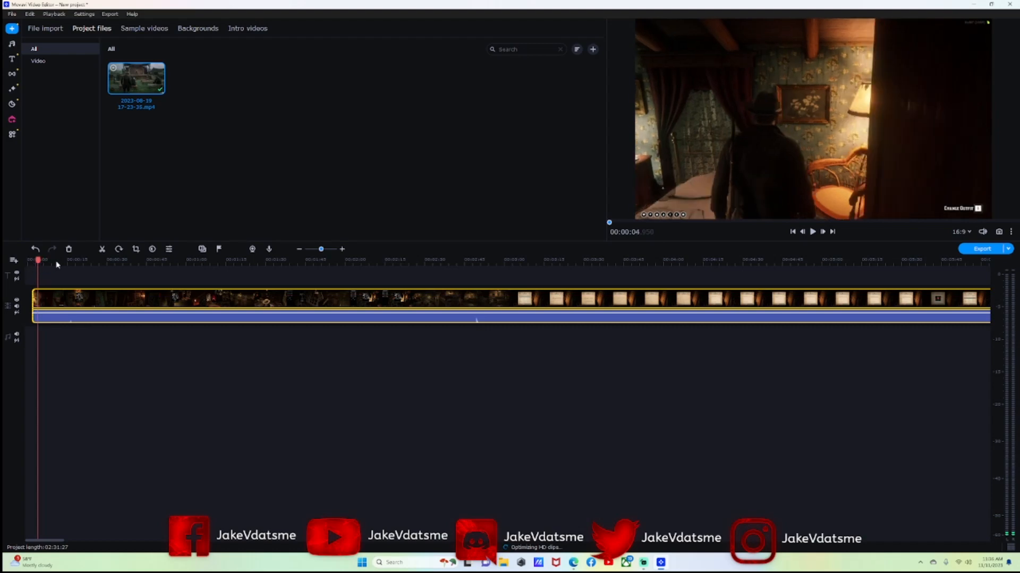
left_click(102, 249)
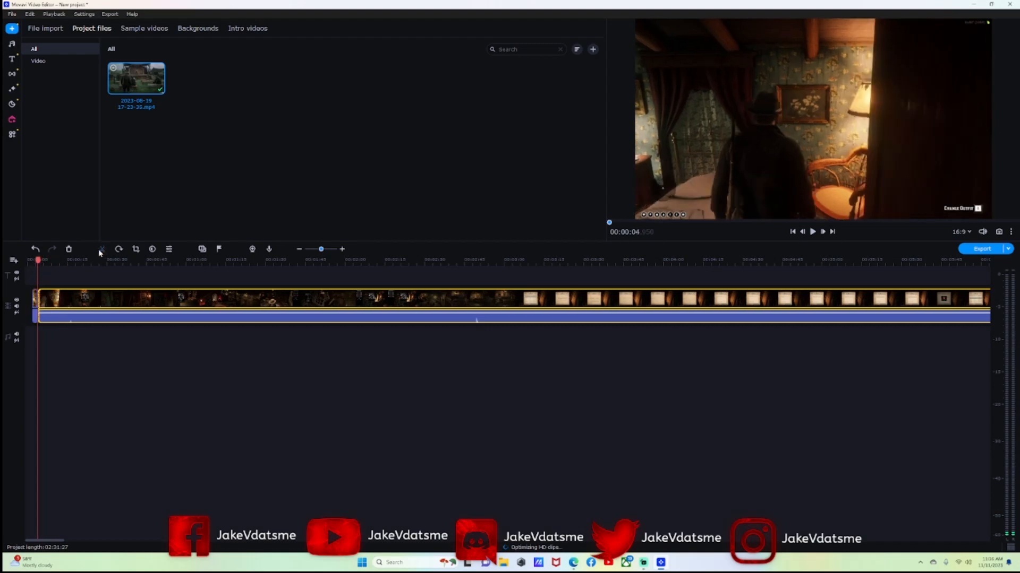
Delete the short four-second opening piece, leaving a gap before the gameplay clip.
left_click(33, 300)
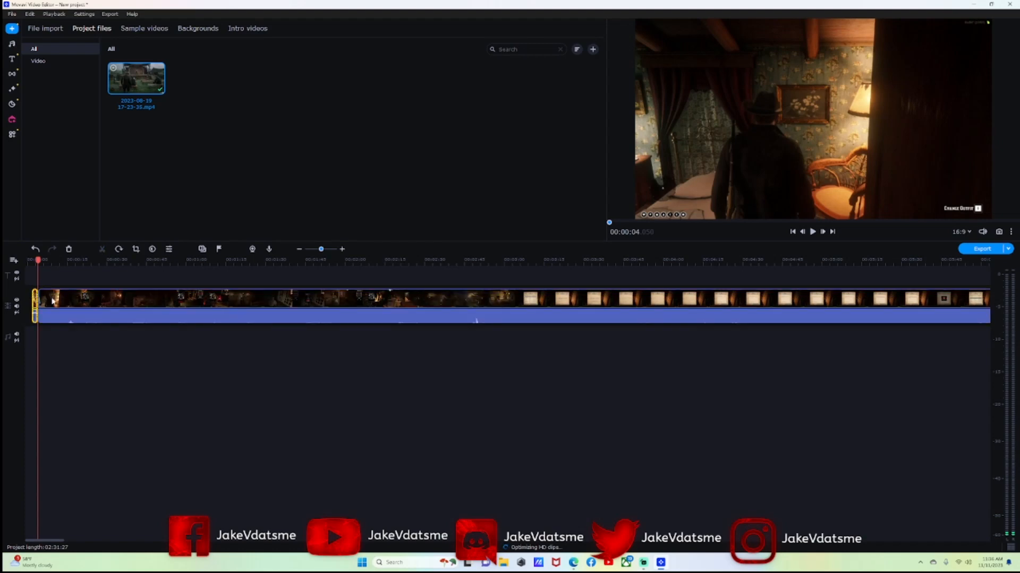
left_click(51, 301)
right_click(33, 302)
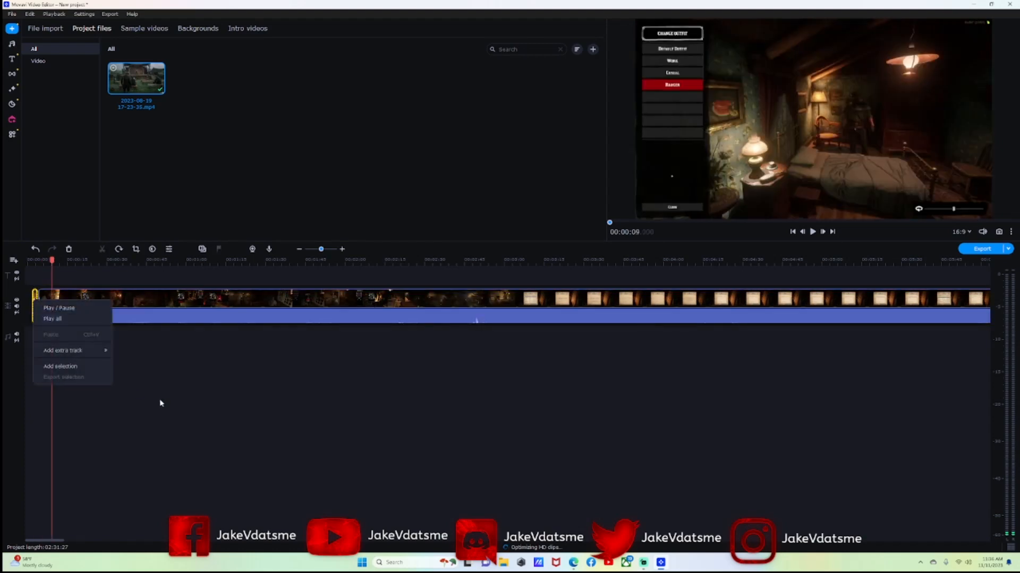
left_click(139, 394)
left_click_drag(41, 301, 69, 303)
left_click(36, 300)
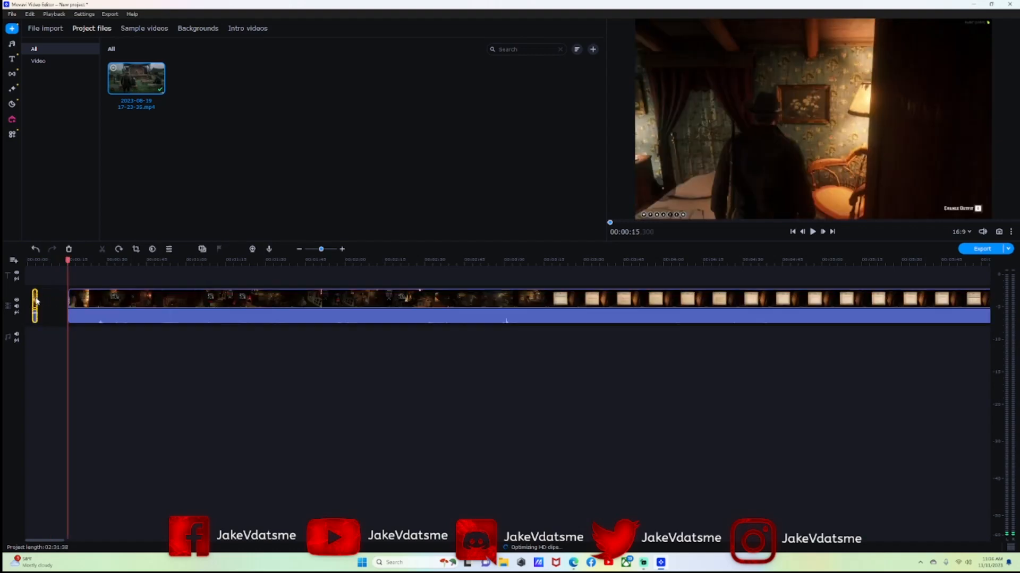
right_click(36, 300)
right_click(47, 299)
left_click(148, 384)
left_click_drag(321, 253, 326, 251)
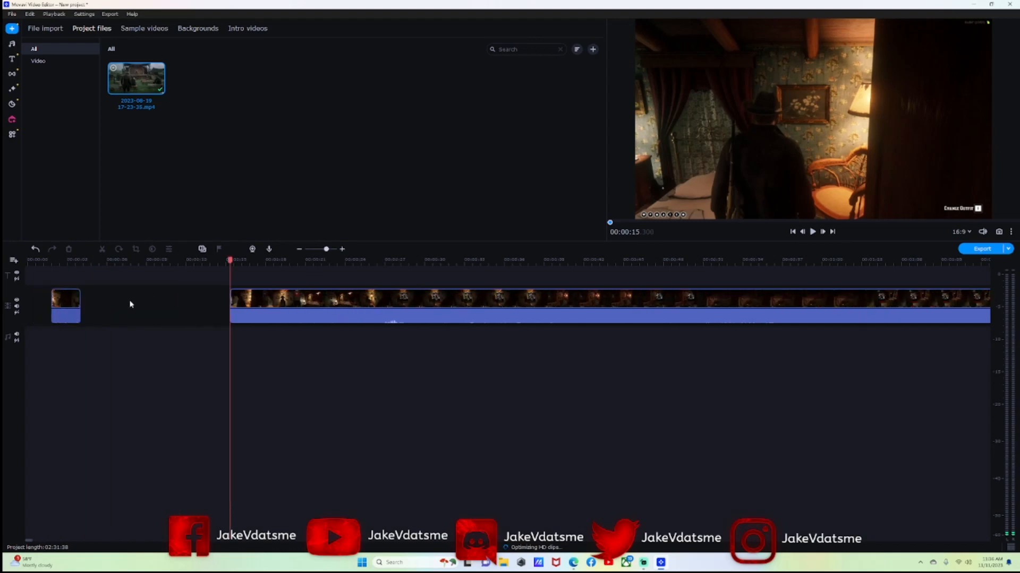
left_click(74, 302)
right_click(73, 302)
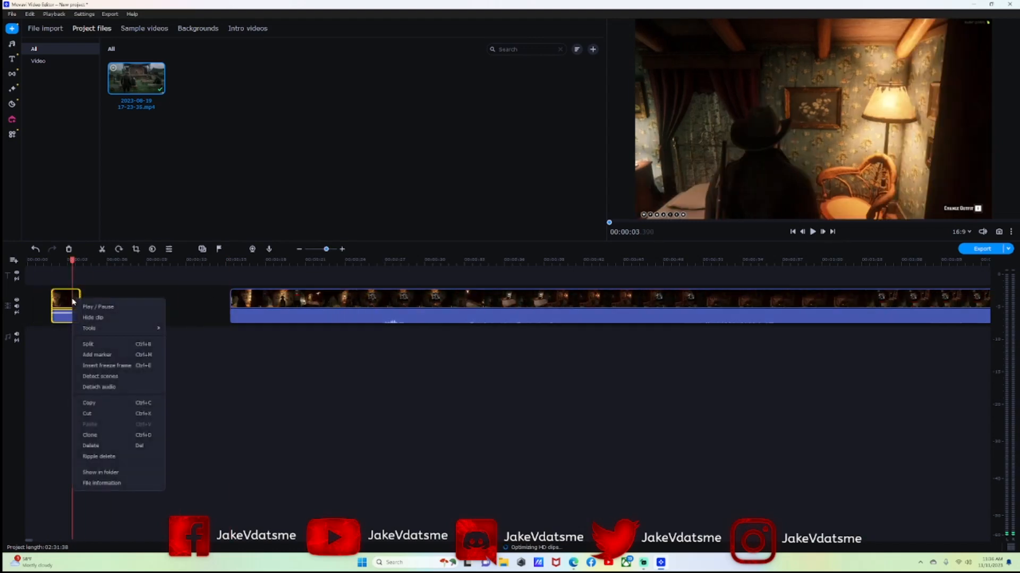
left_click(105, 445)
left_click_drag(325, 250, 320, 250)
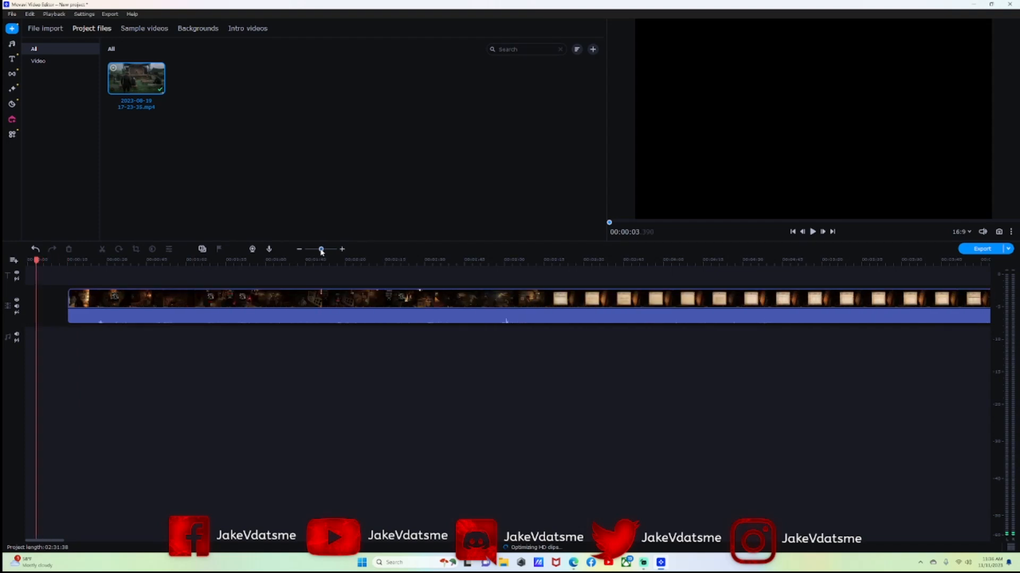
left_click_drag(215, 303, 174, 296)
left_click_drag(27, 264, 814, 287)
scroll(814, 287, "right", 5)
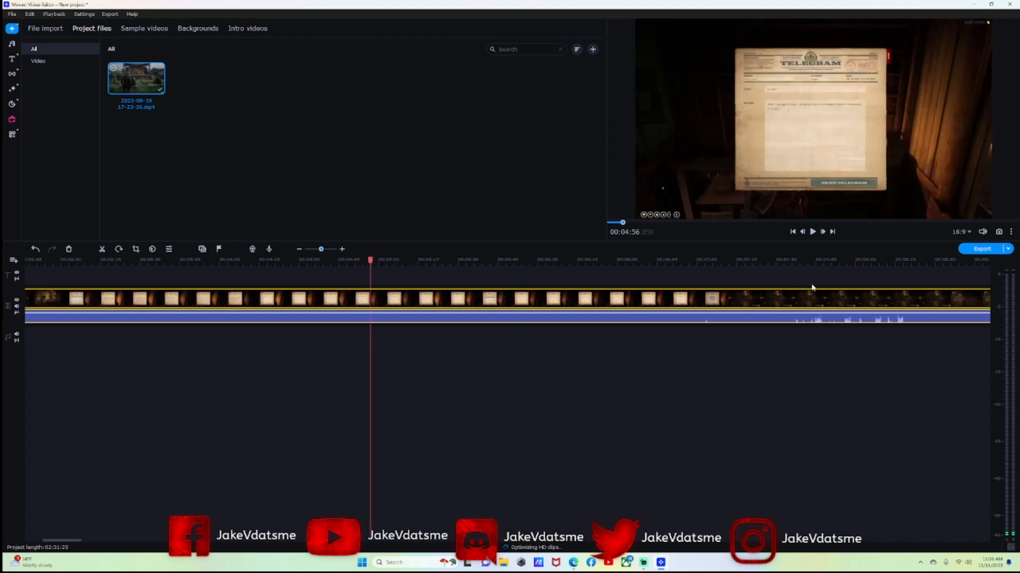
left_click_drag(73, 261, 836, 302)
scroll(836, 303, "right", 5)
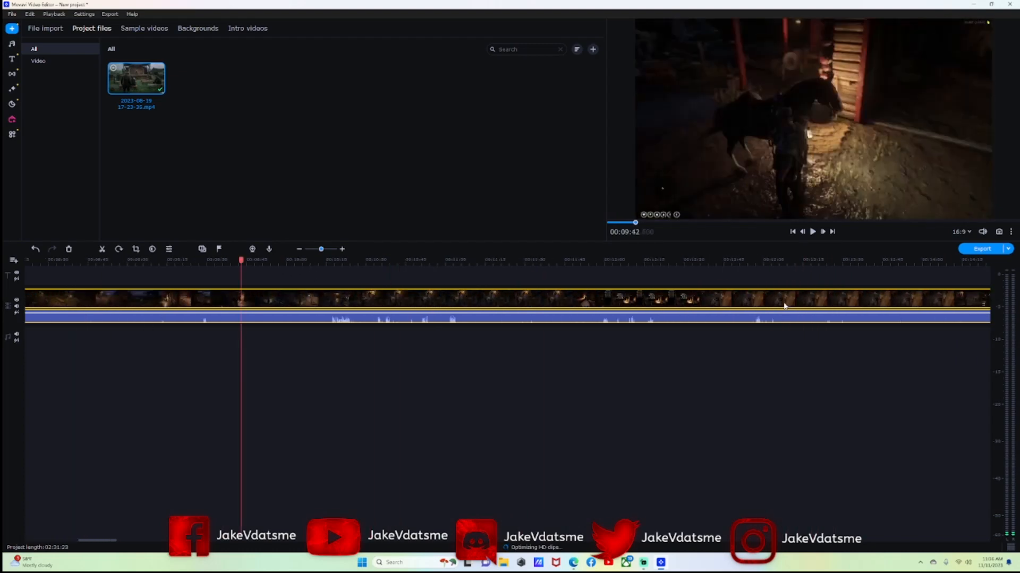
left_click_drag(93, 297, 863, 305)
scroll(799, 308, "right", 4)
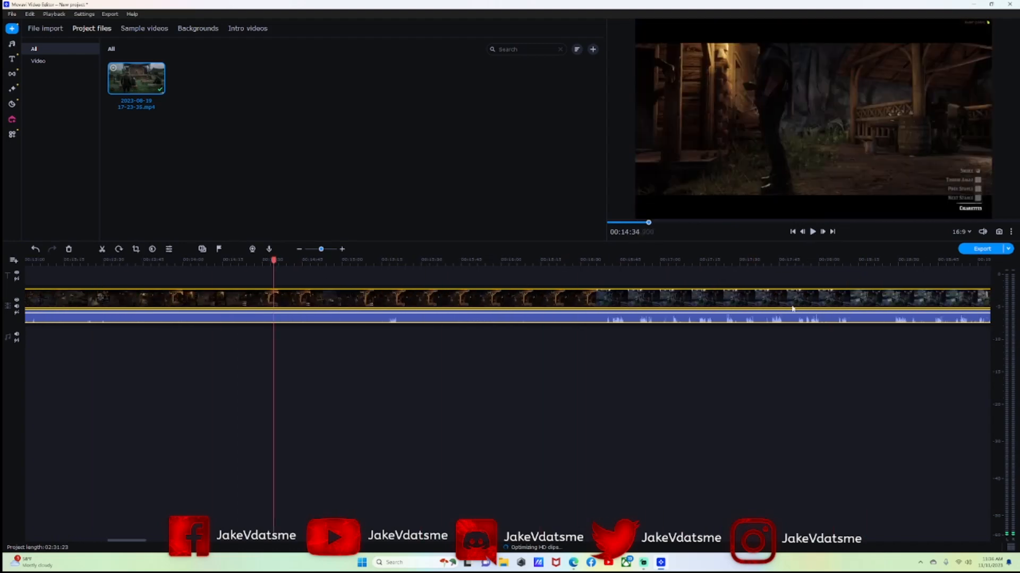
left_click_drag(275, 261, 909, 292)
scroll(876, 296, "right", 7)
scroll(330, 257, "left", 3)
left_click_drag(322, 250, 347, 265)
left_click_drag(876, 309, 896, 308)
scroll(813, 306, "right", 5)
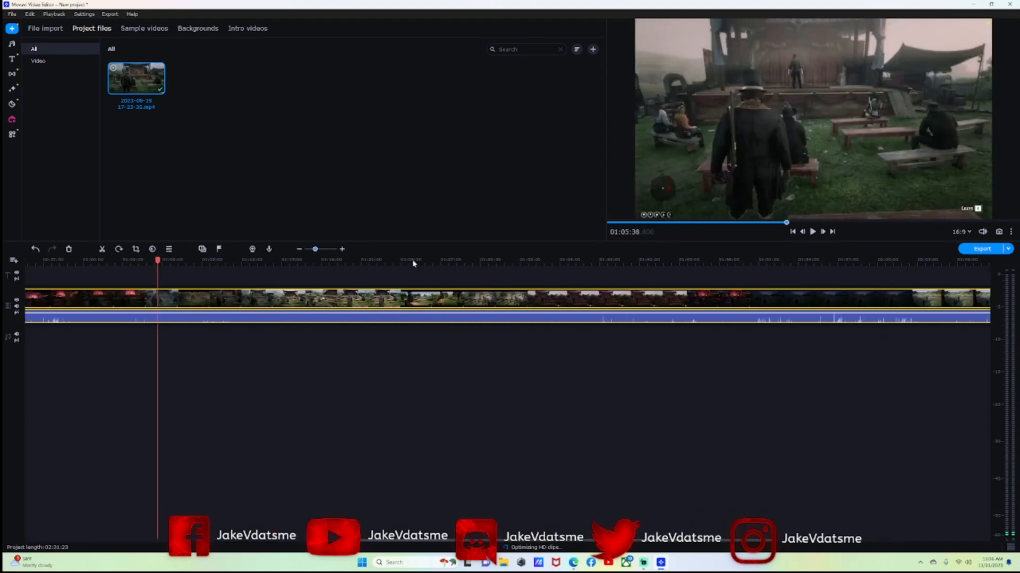
left_click_drag(159, 261, 894, 300)
scroll(588, 289, "right", 4)
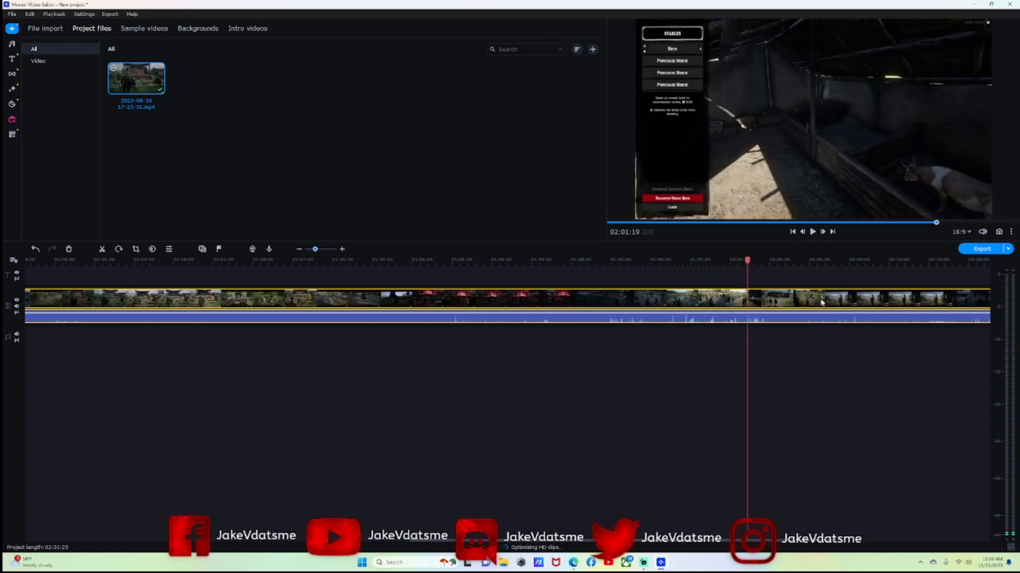
scroll(589, 289, "right", 1)
left_click_drag(395, 260, 789, 260)
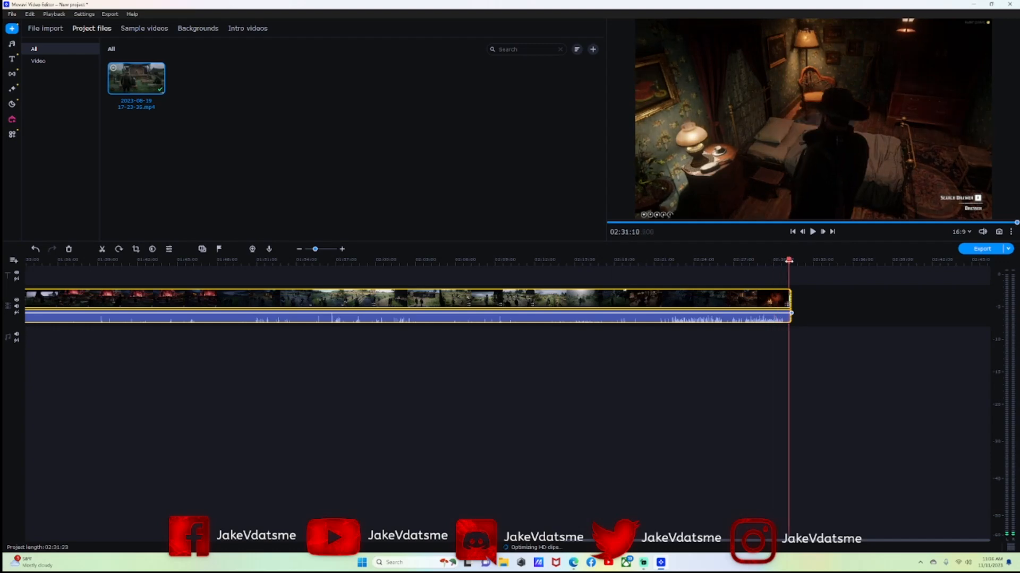
left_click_drag(784, 260, 776, 260)
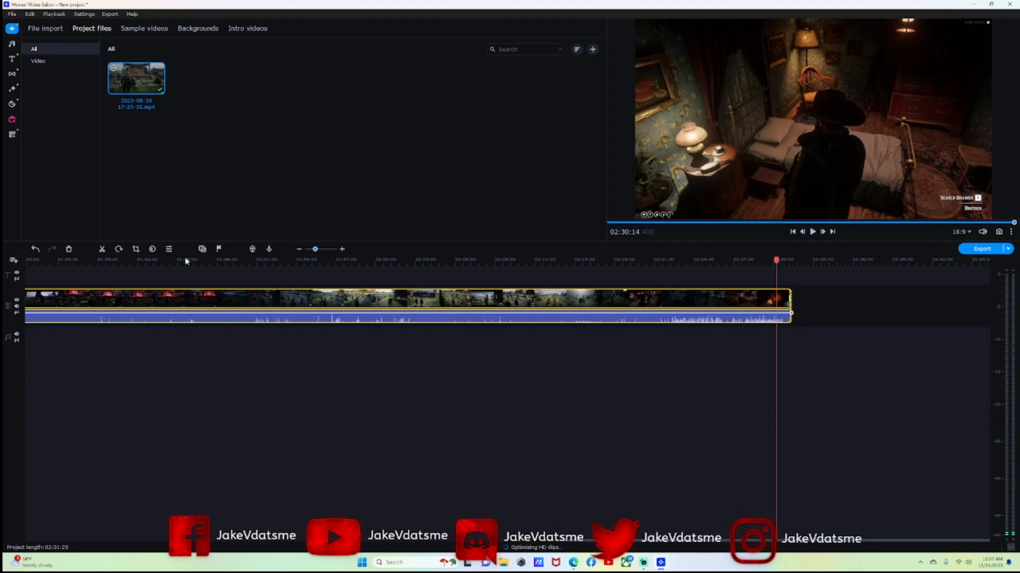
Split off and delete the ending card for a 02:30:14 project, then return to the start.
left_click(103, 250)
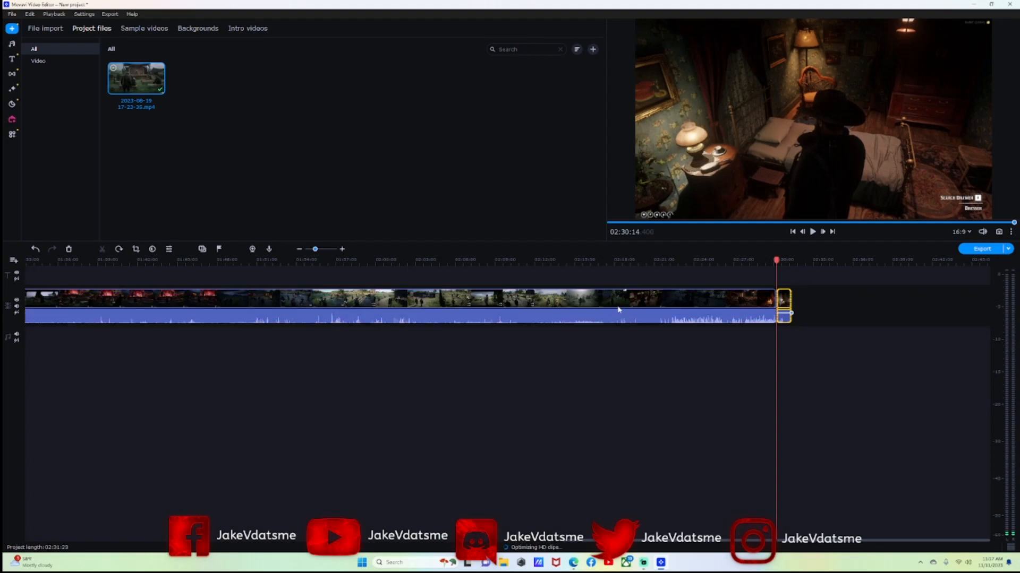
left_click(783, 301)
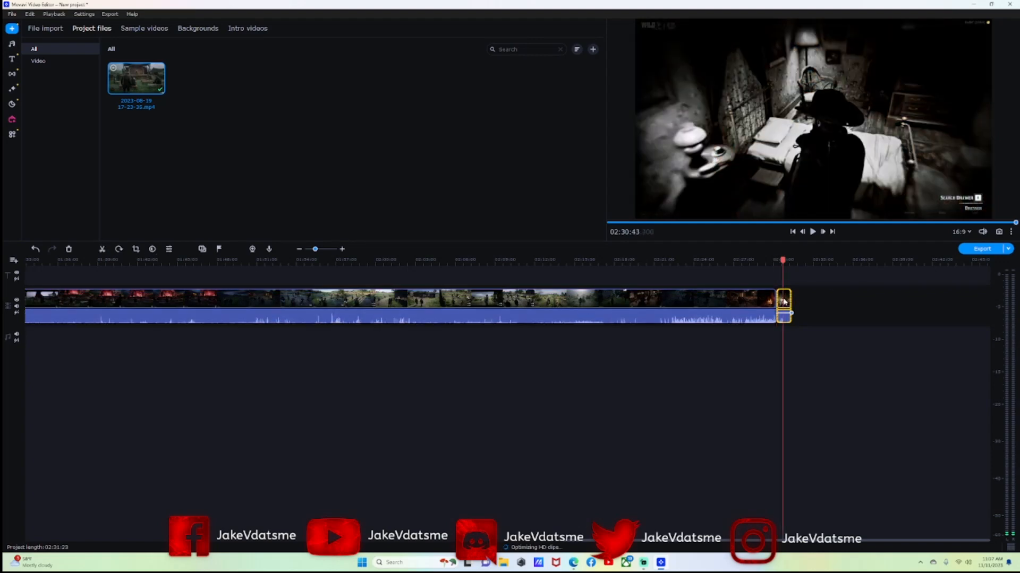
right_click(783, 302)
left_click(798, 447)
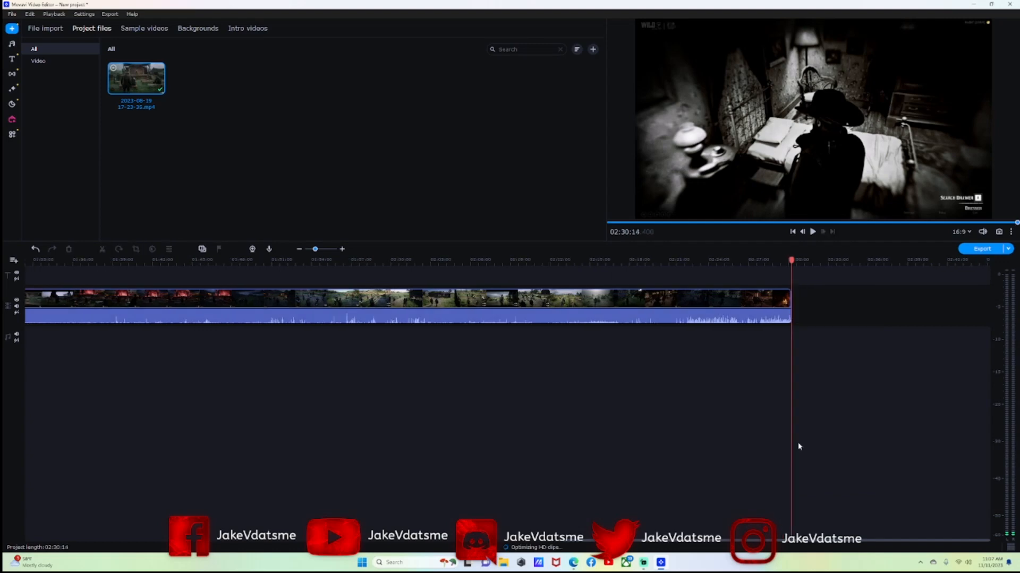
left_click_drag(792, 259, 22, 287)
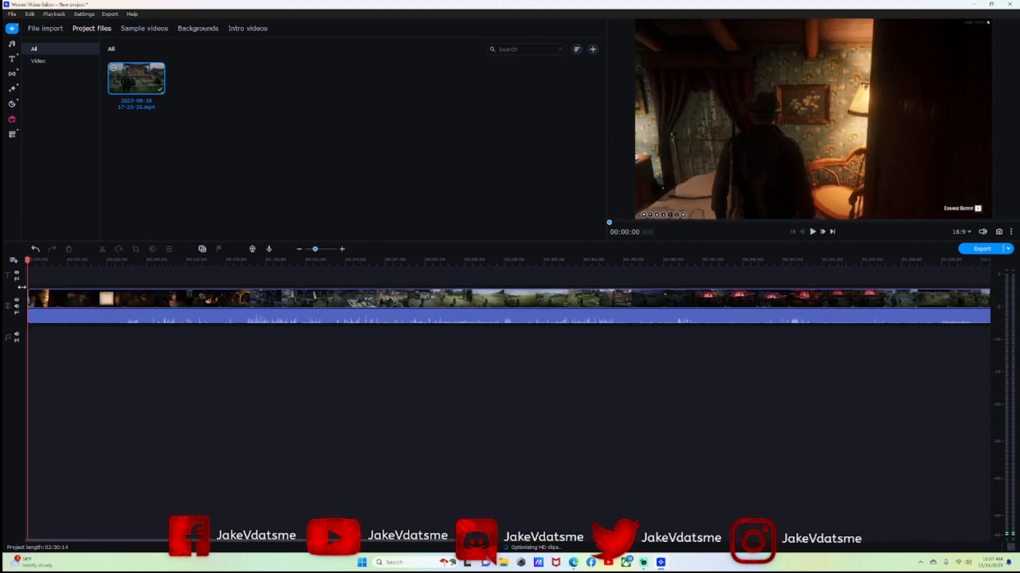
left_click(197, 321)
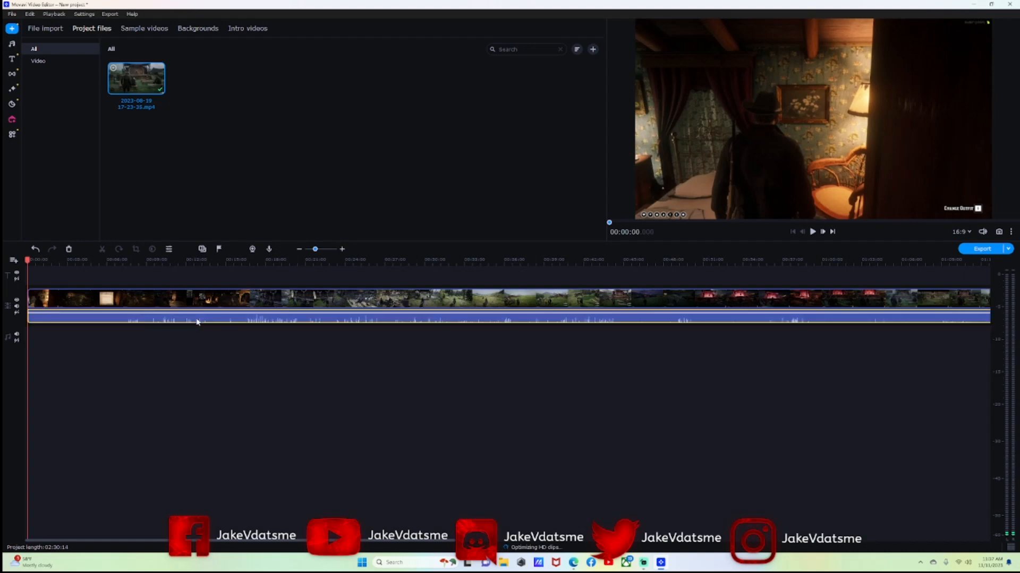
right_click(248, 321)
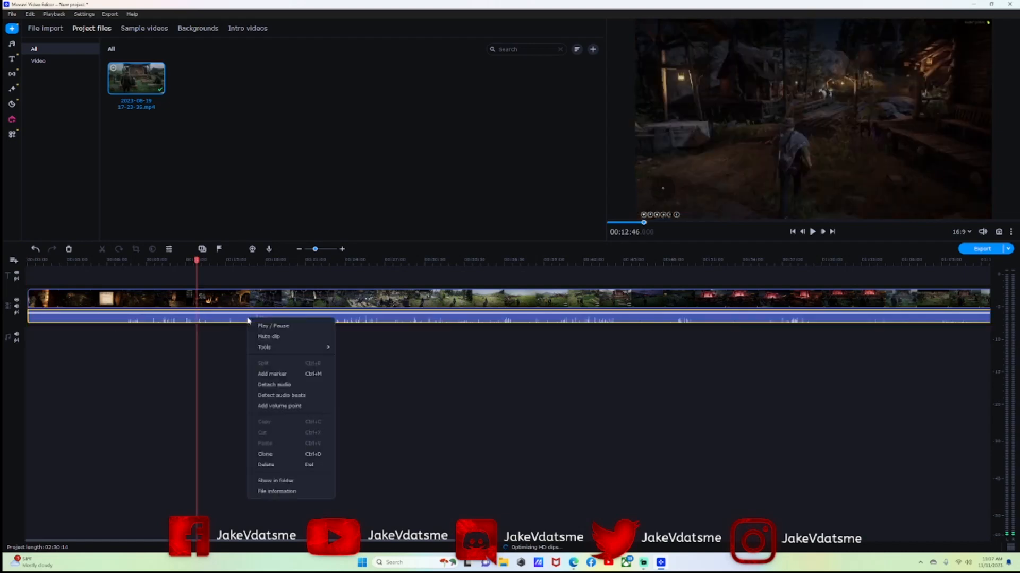
left_click(266, 465)
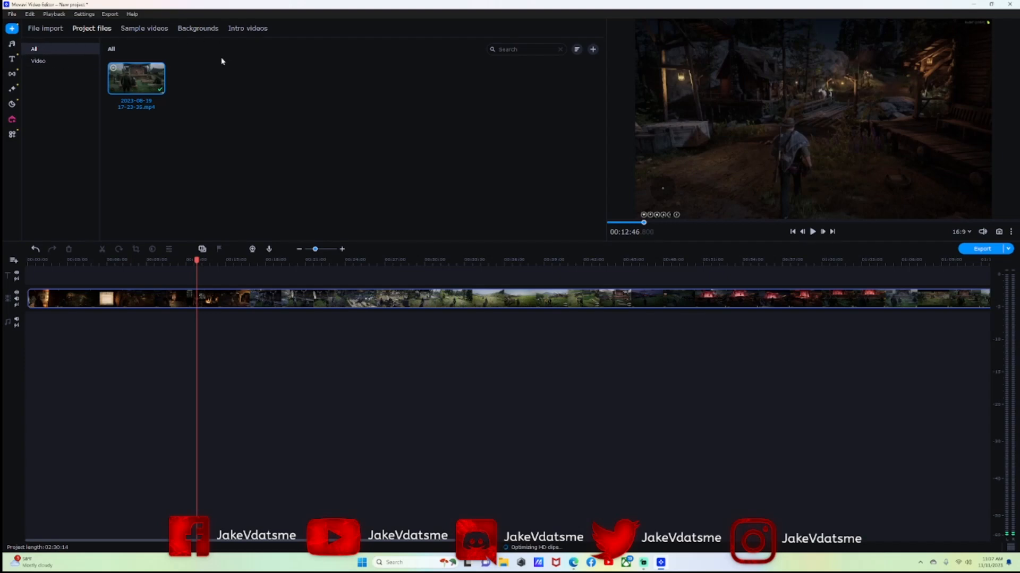
left_click(36, 249)
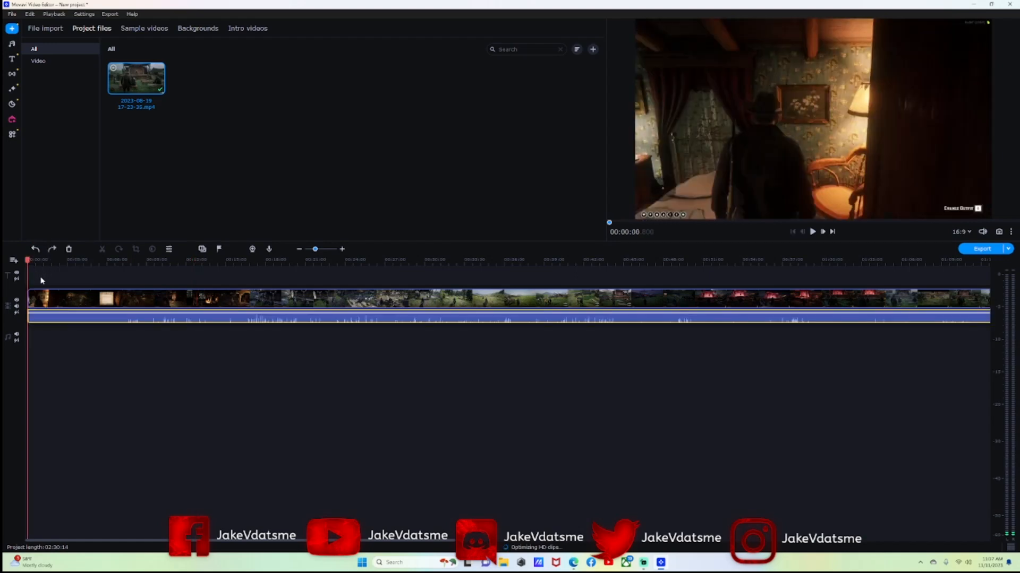
left_click(41, 301)
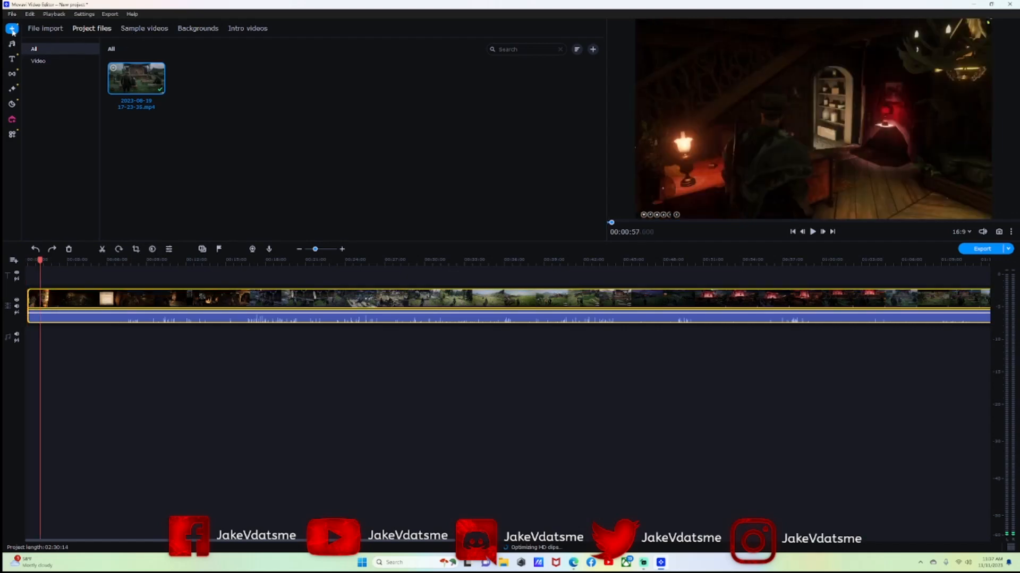
Import the lone-ranger MP3 from the Downloads folder into Project files.
left_click(34, 28)
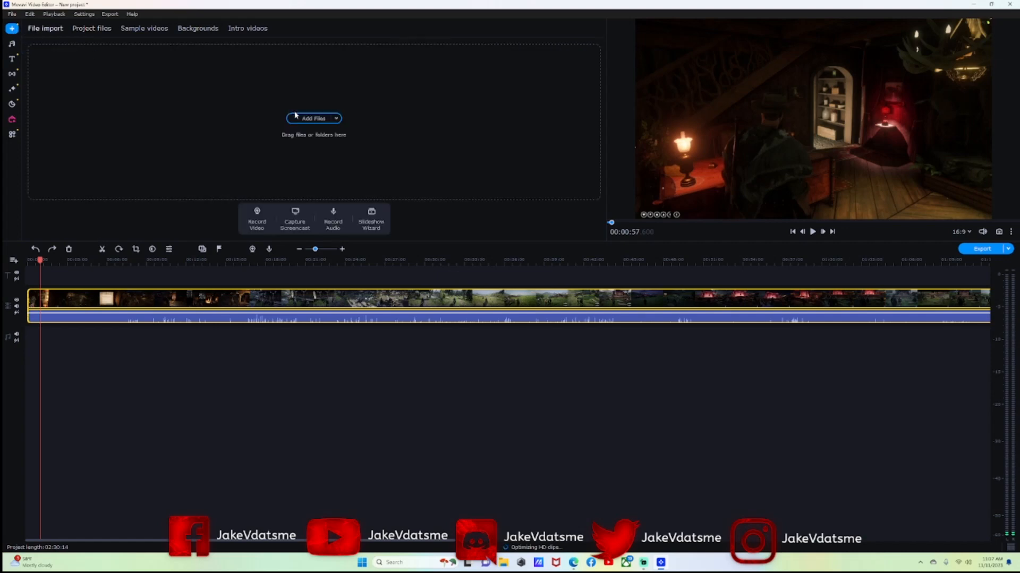
left_click(300, 119)
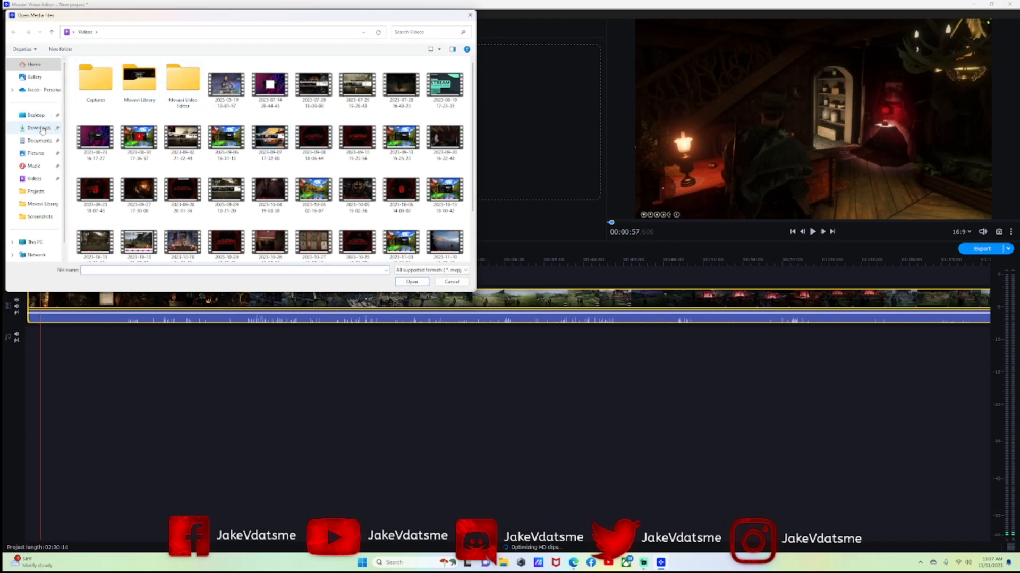
left_click(39, 128)
scroll(141, 132, "down", 10)
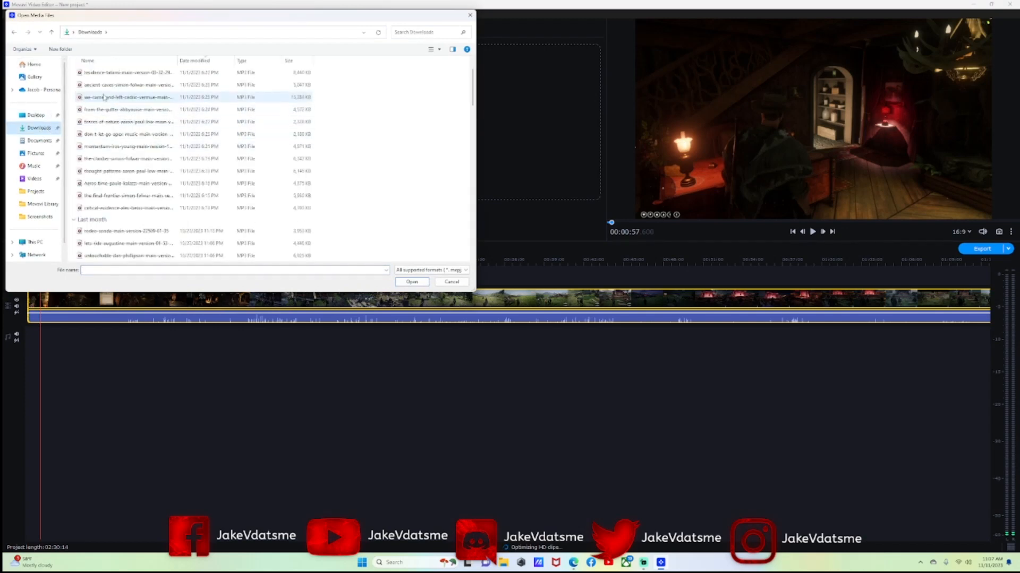
scroll(98, 174, "down", 5)
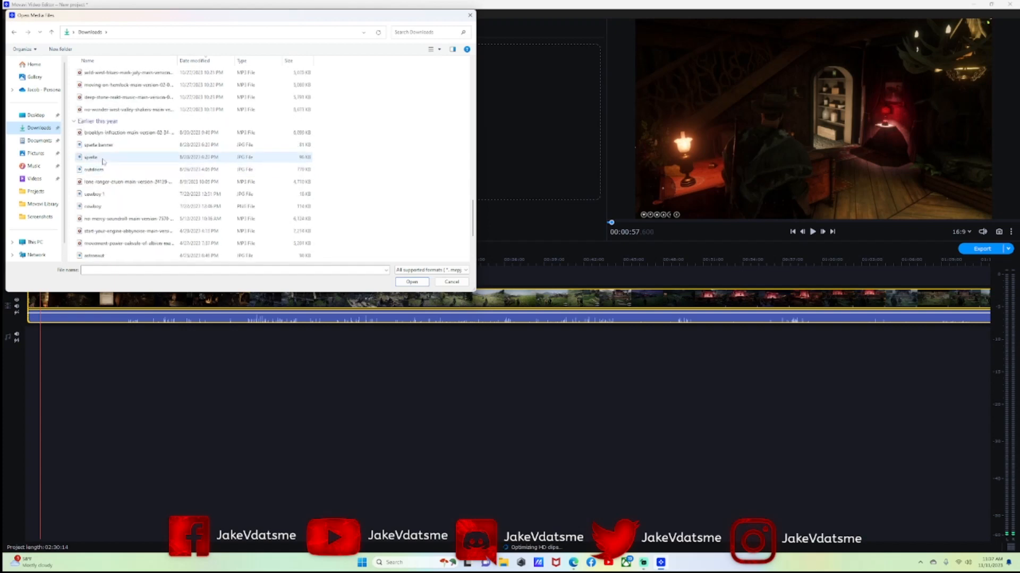
scroll(103, 162, "down", 3)
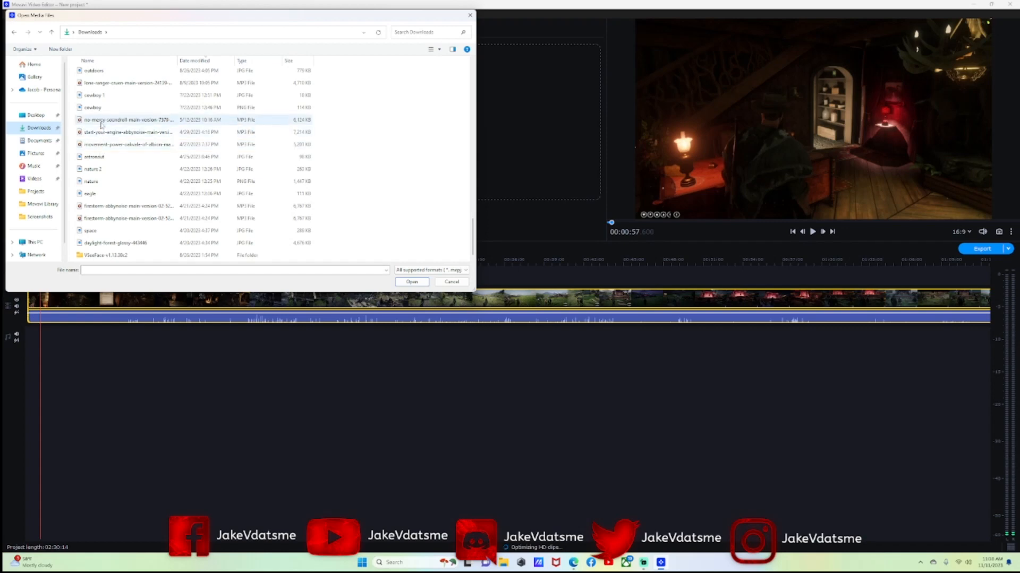
double_click(116, 84)
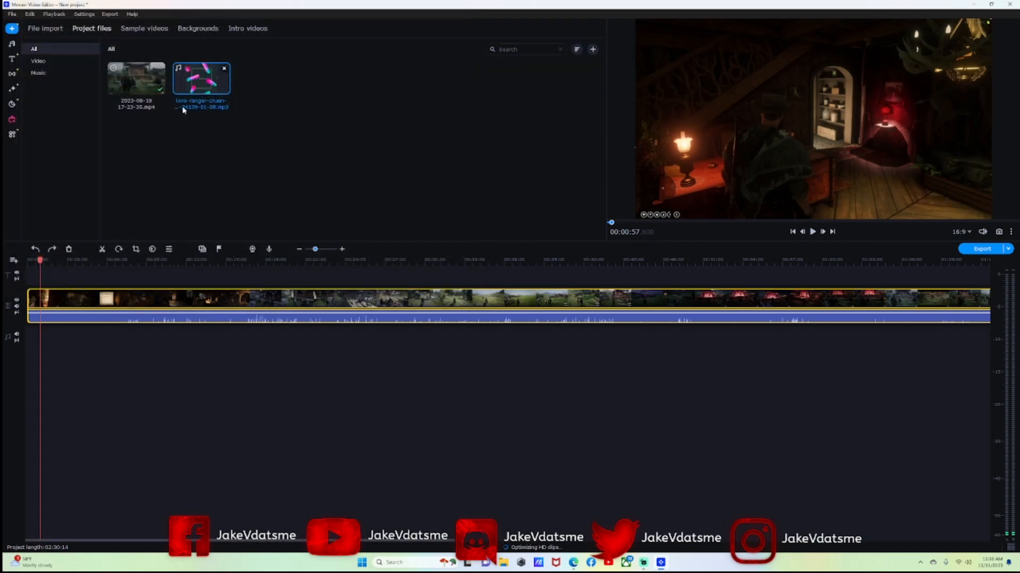
Add the lone-ranger MP3 at the timeline start and delete the game audio before the 00:01:58 split.
left_click_drag(187, 106, 34, 338)
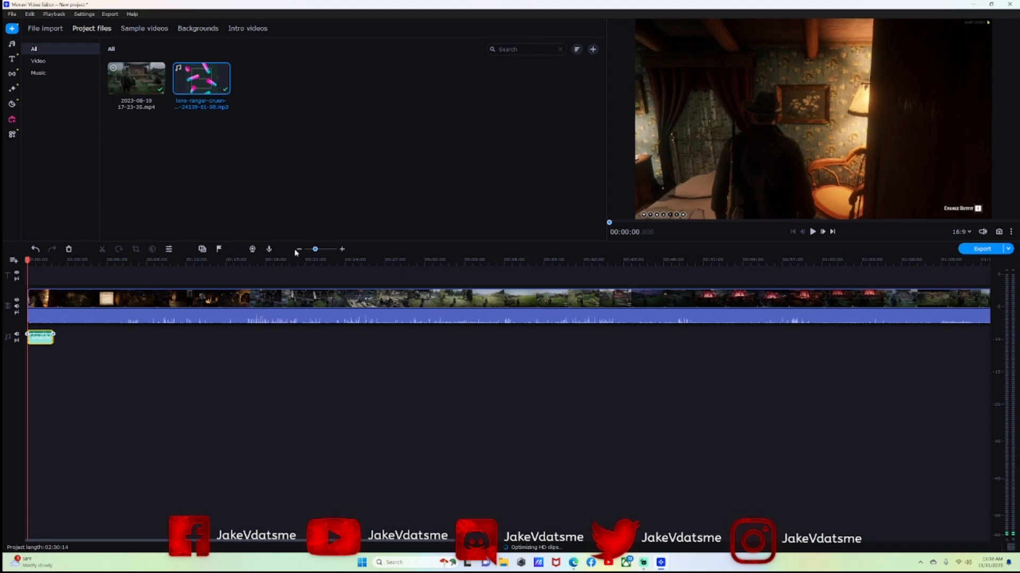
left_click_drag(317, 253, 319, 252)
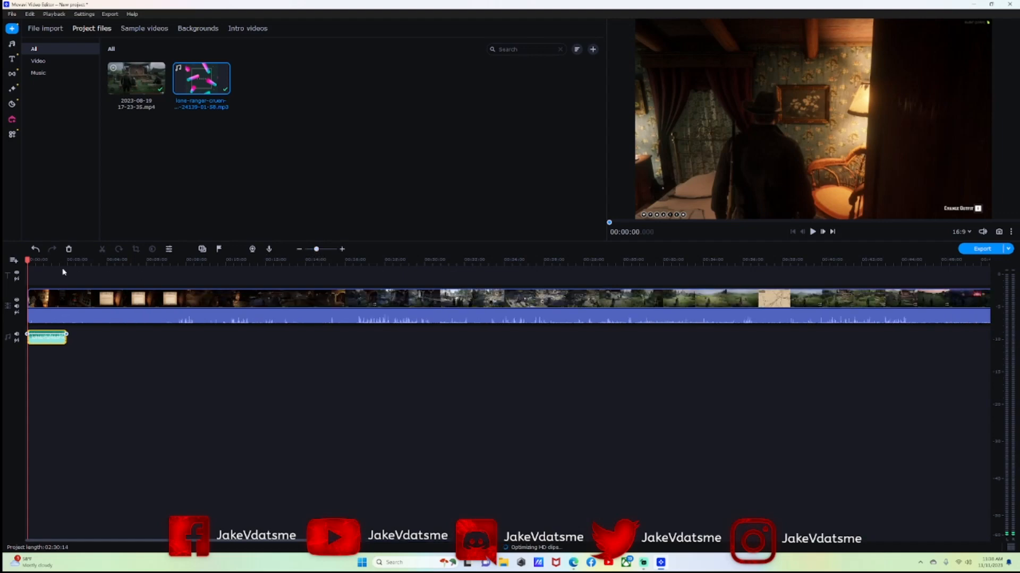
left_click(46, 298)
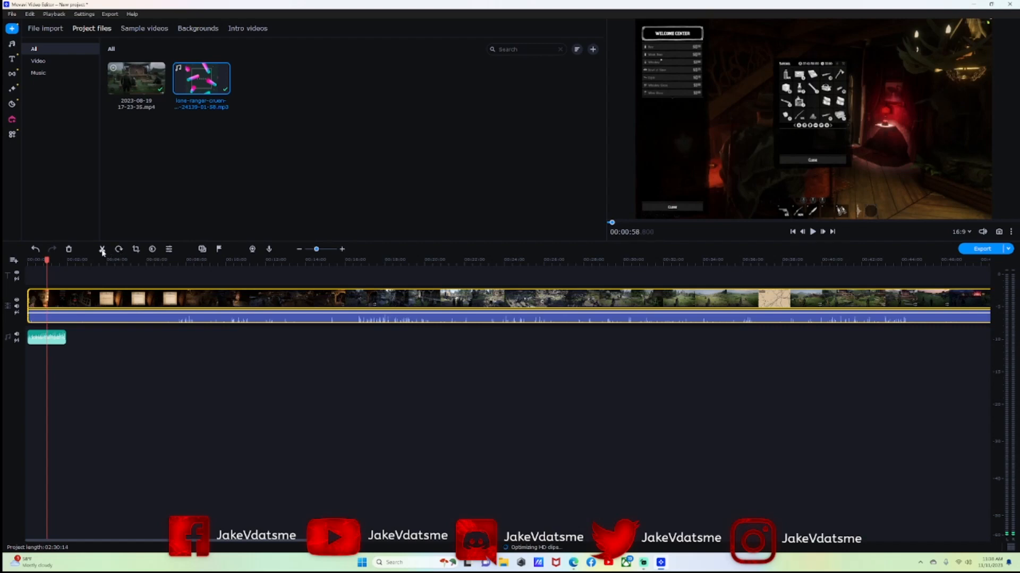
left_click_drag(46, 262, 67, 260)
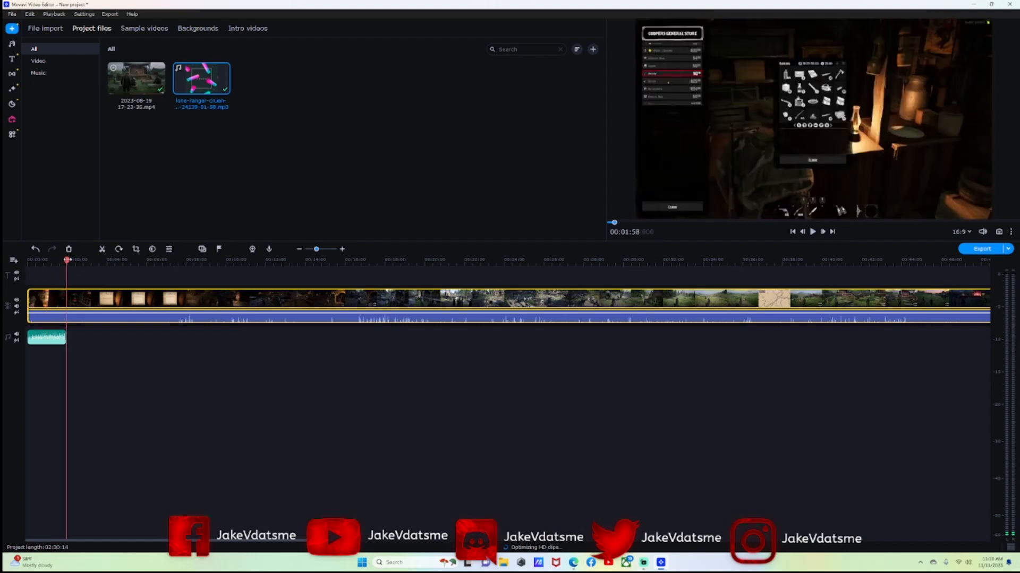
left_click(102, 250)
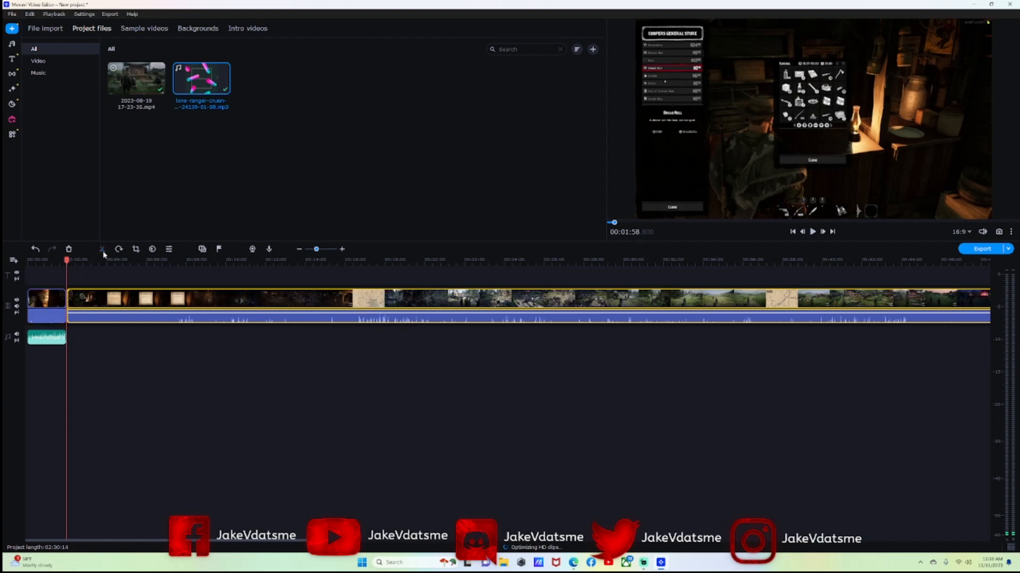
left_click(57, 318)
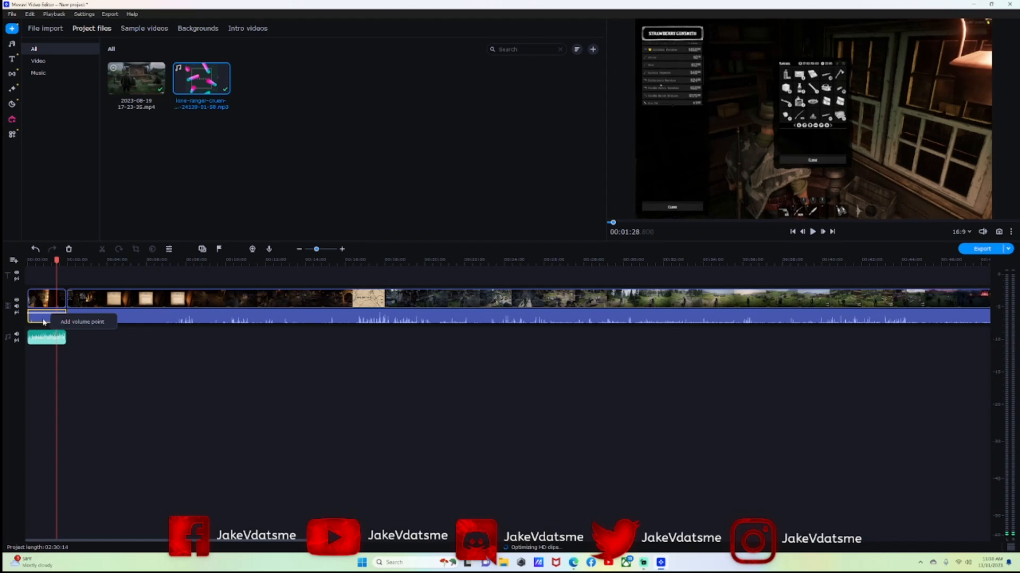
left_click(42, 320)
right_click(47, 317)
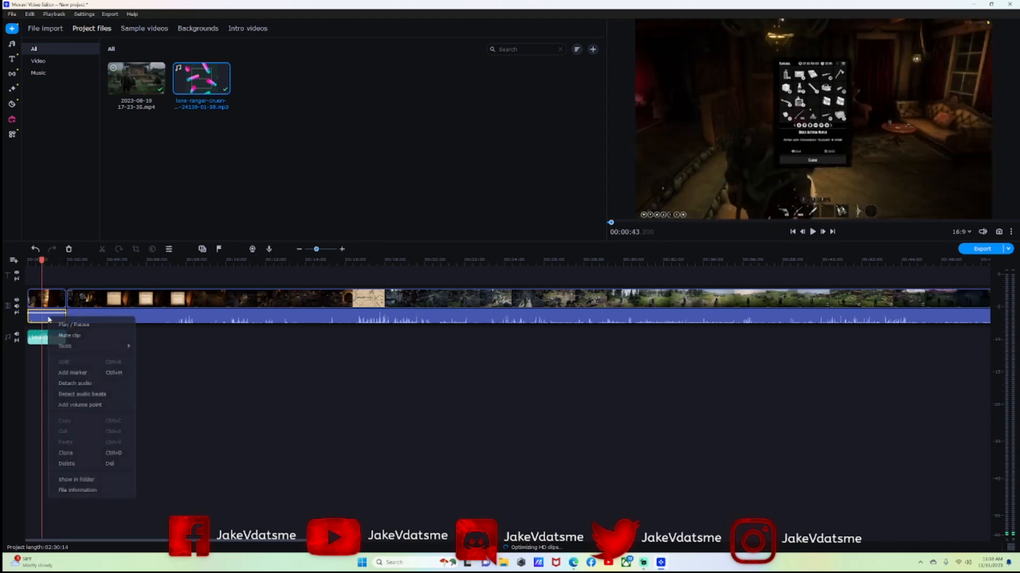
left_click(66, 464)
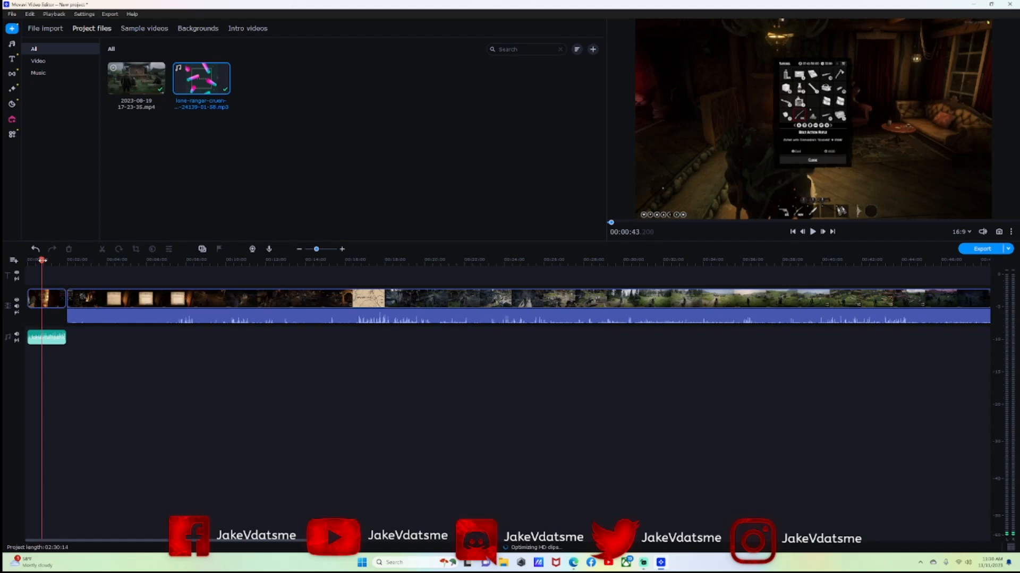
Add a second copy of the music near the end and zoom in around 02:28:15.
left_click_drag(322, 253, 310, 253)
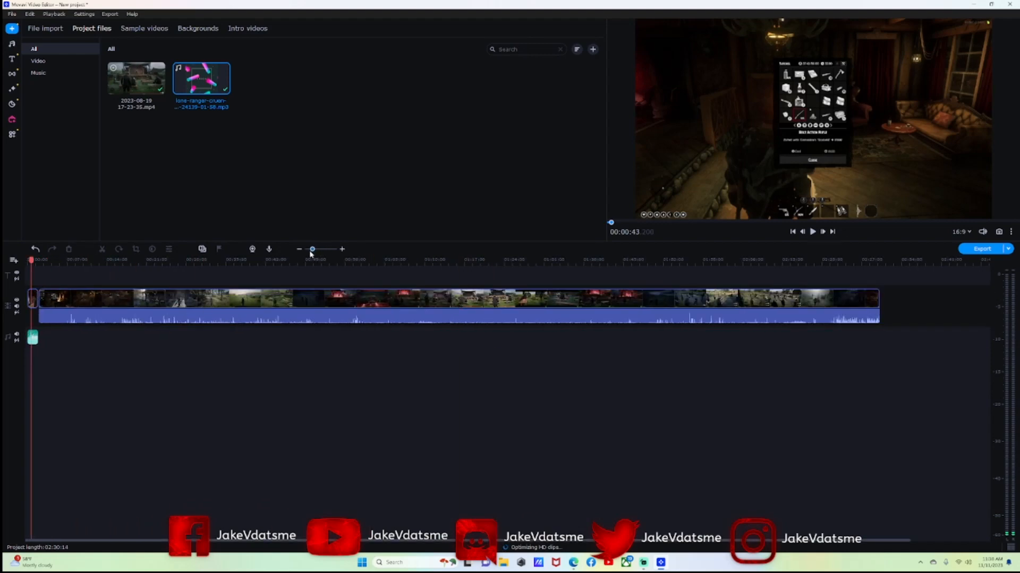
left_click_drag(30, 266, 856, 302)
left_click_drag(223, 69, 858, 335)
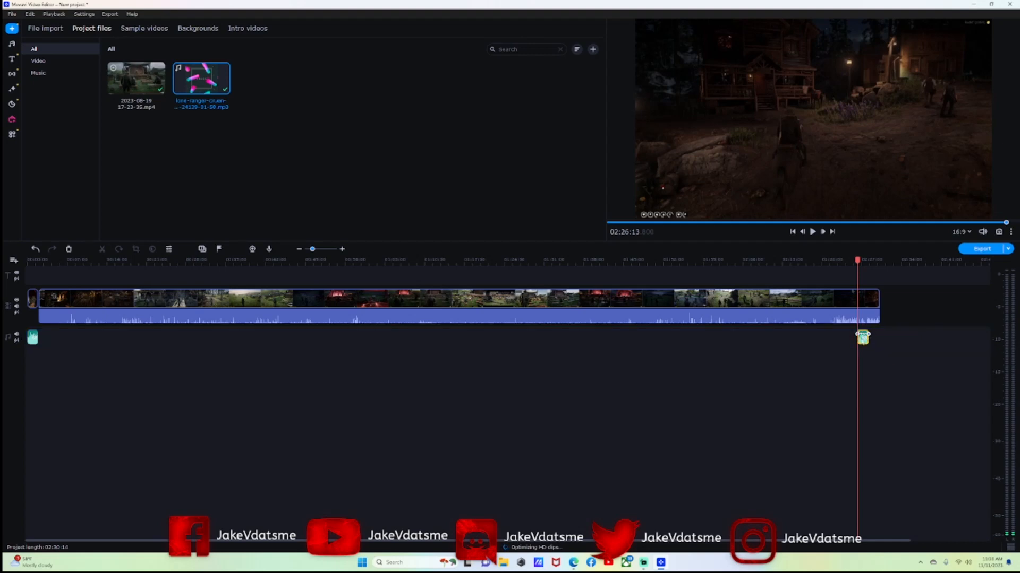
left_click(869, 335)
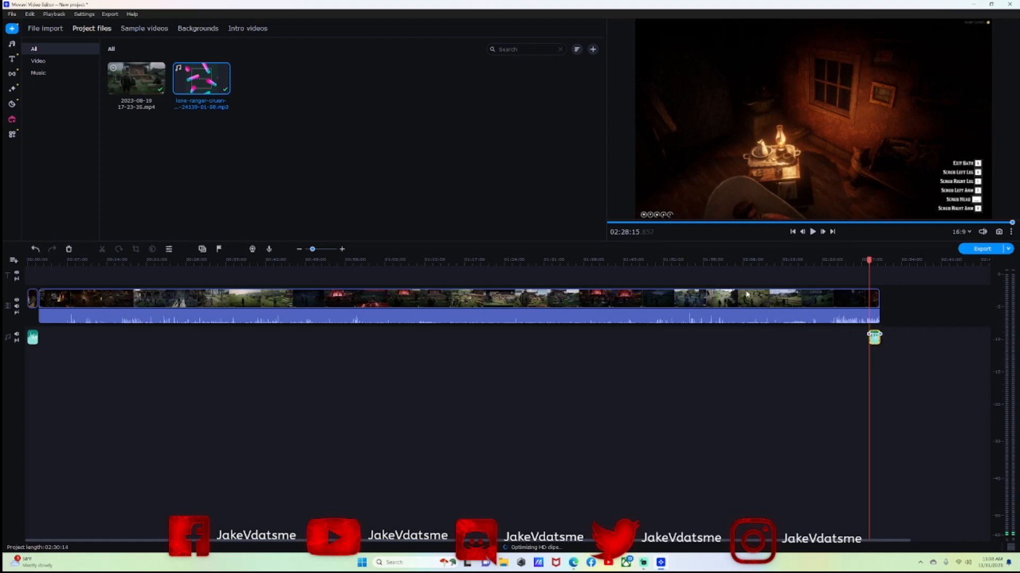
left_click(319, 250)
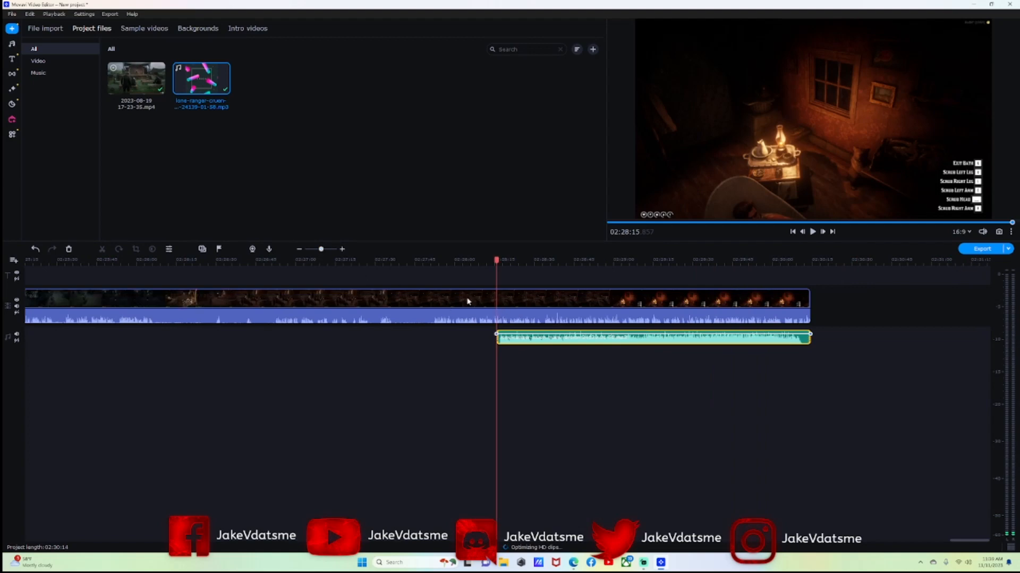
Split the gameplay clip at about 02:28:15 and delete the final piece's game audio.
left_click(497, 301)
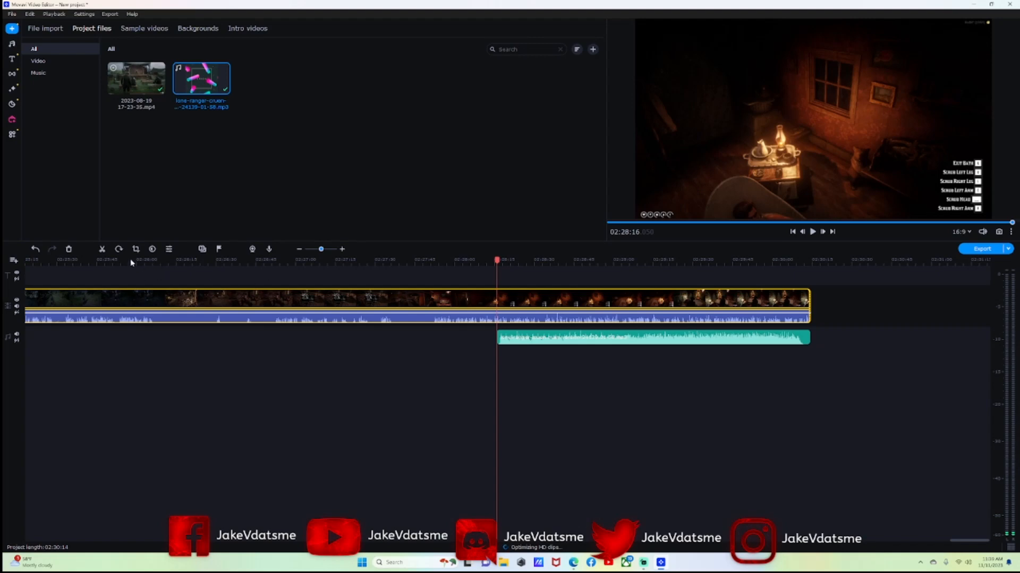
left_click(102, 250)
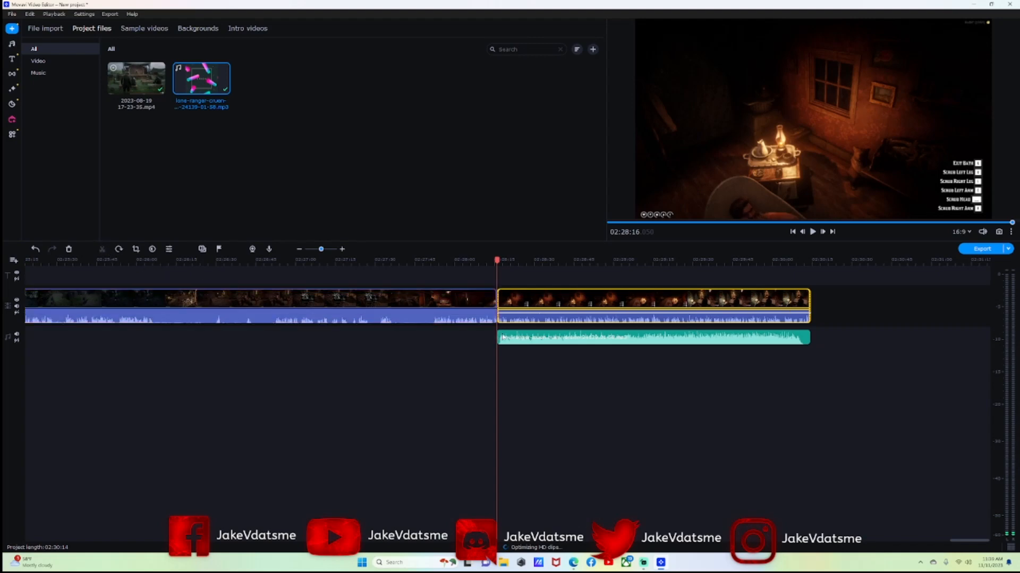
left_click(532, 321)
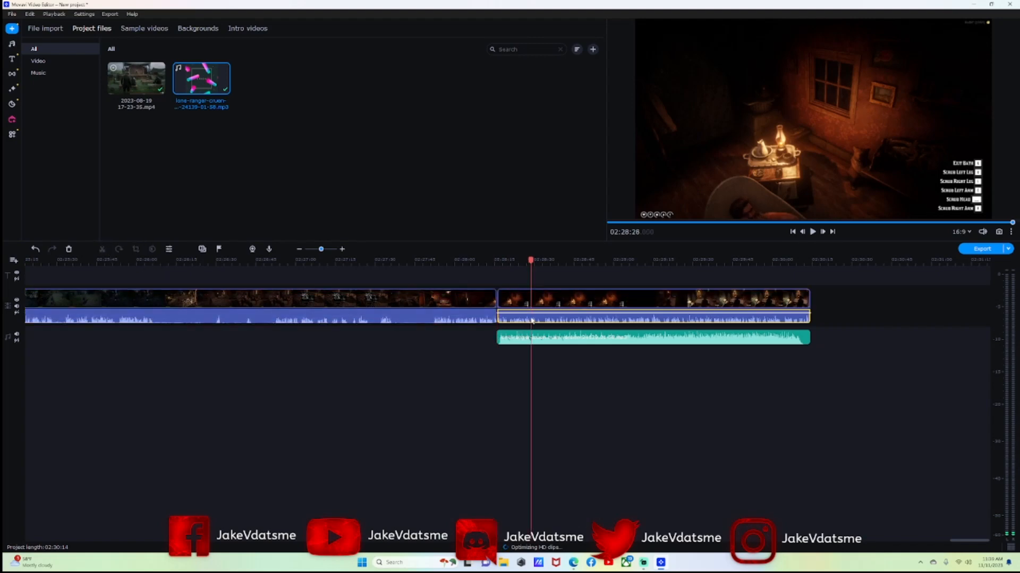
right_click(548, 321)
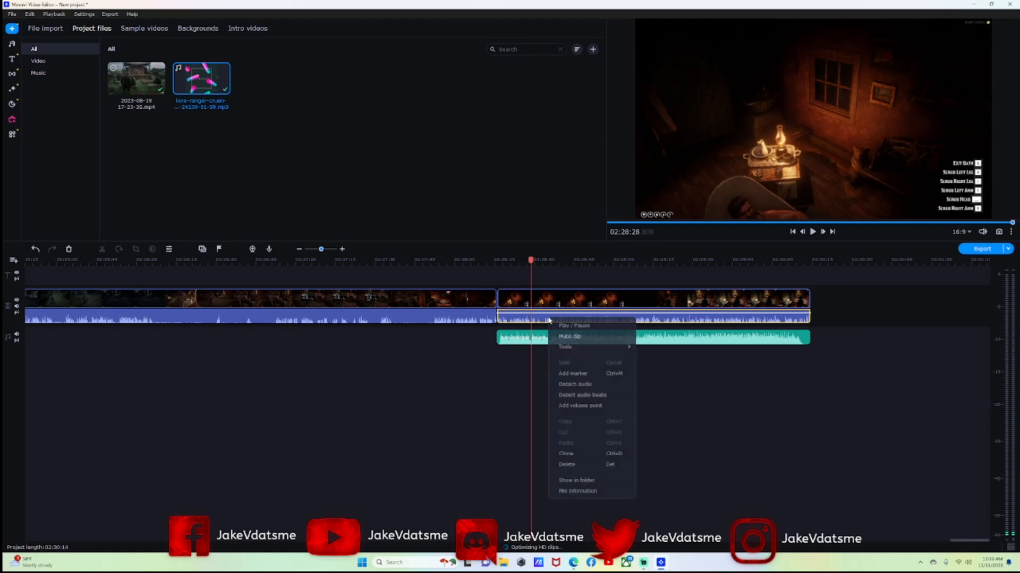
left_click(574, 465)
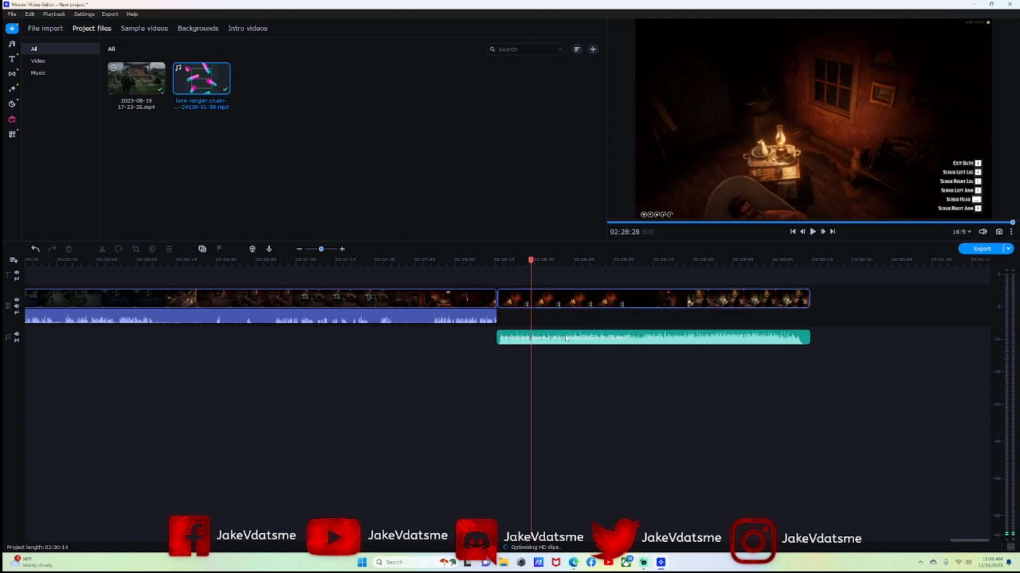
left_click_drag(531, 260, 493, 261)
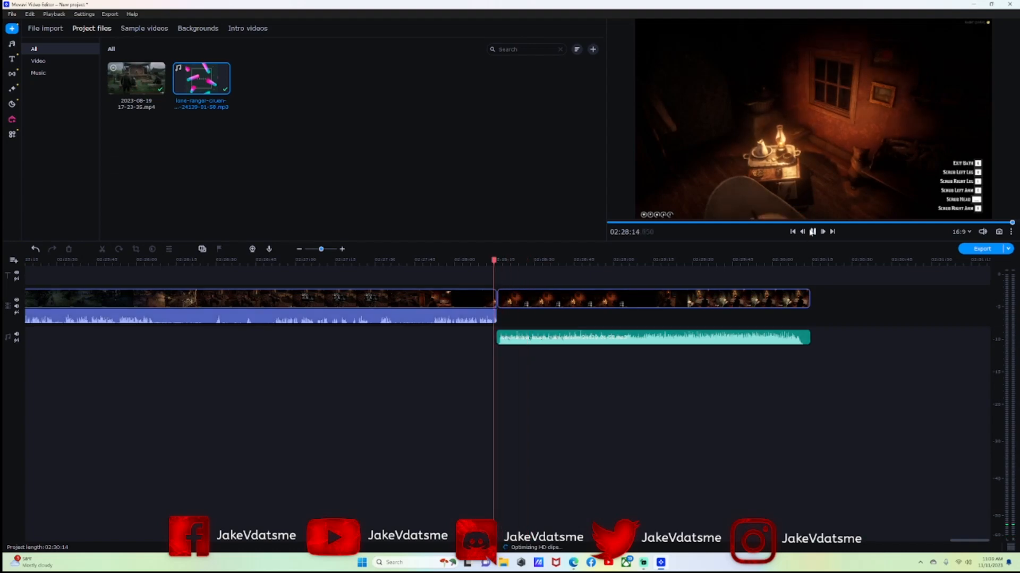
left_click(812, 232)
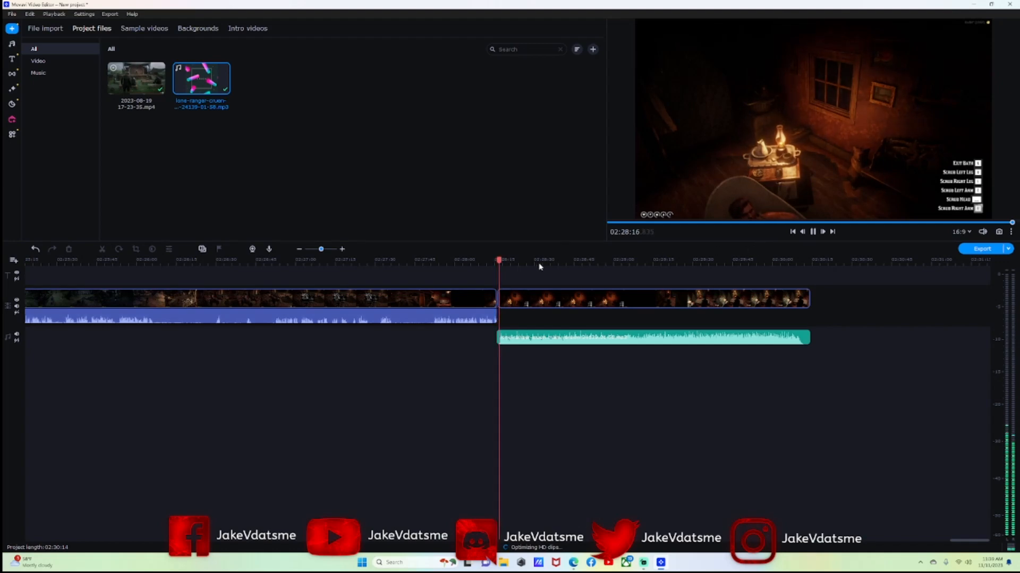
left_click_drag(499, 262, 418, 264)
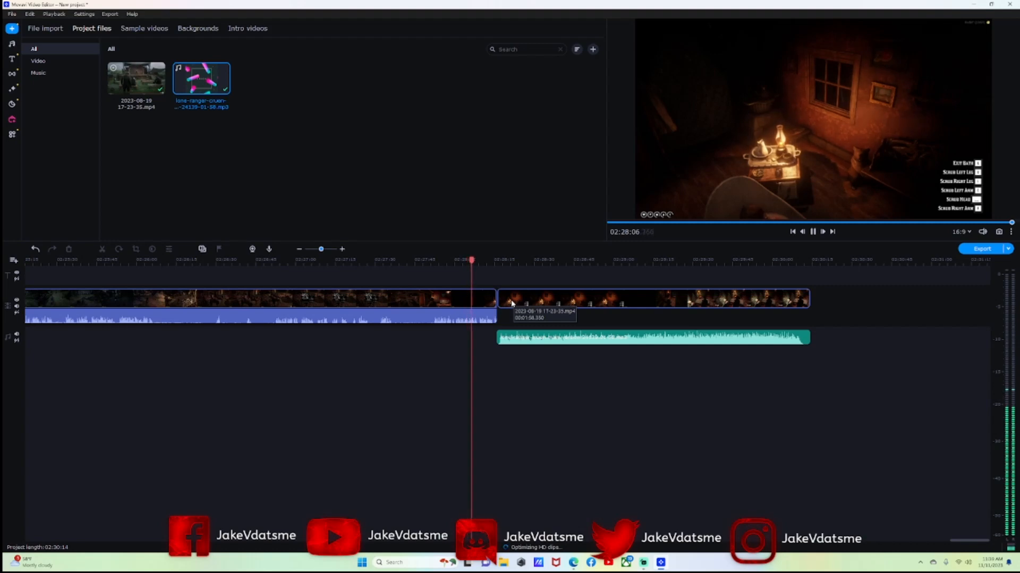
left_click(813, 232)
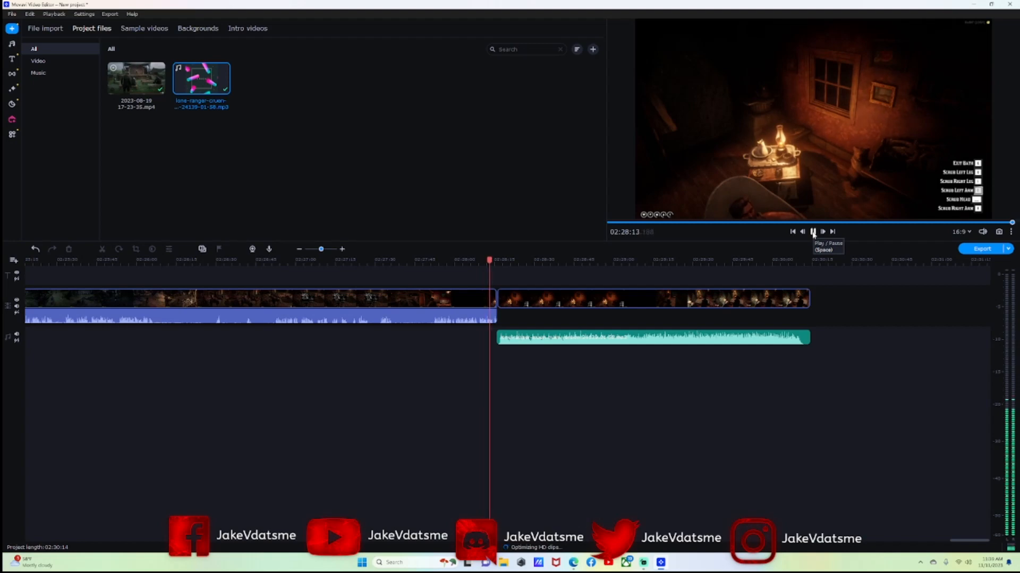
left_click(812, 232)
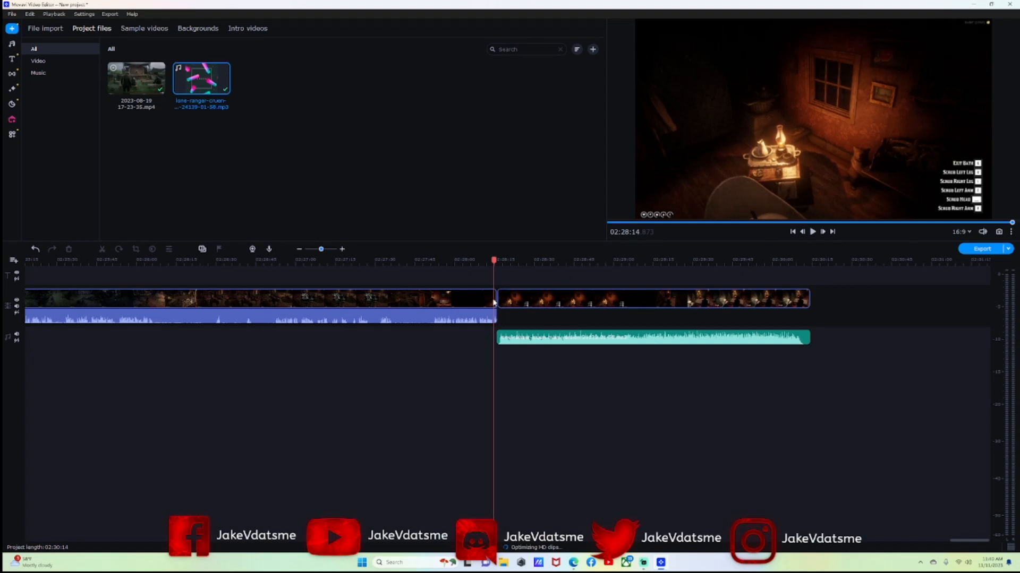
left_click(492, 303)
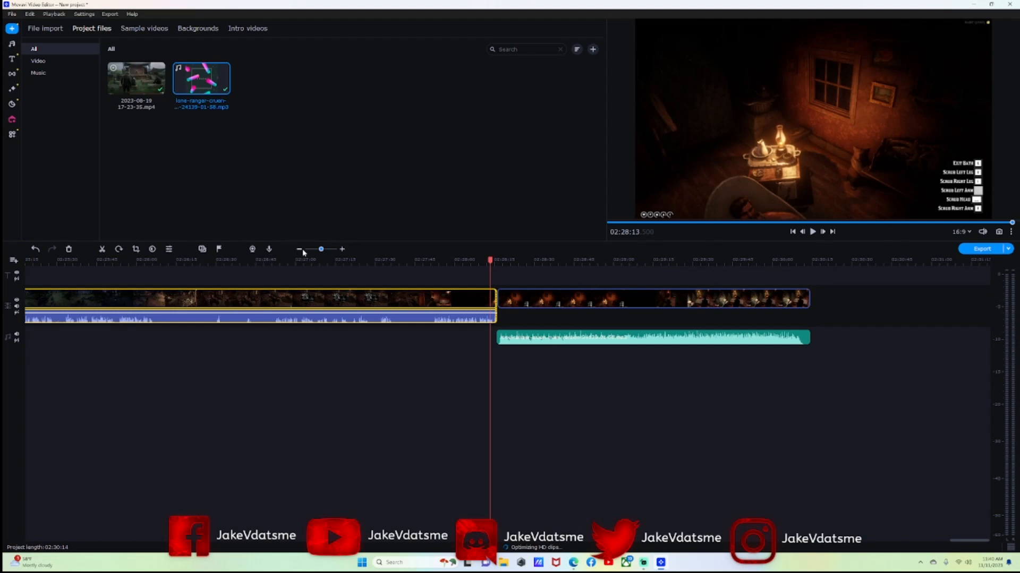
Split off a sliver at 02:28:14, delete its game audio, and rewind to 02:28:10 to review.
left_click_drag(320, 250, 326, 249)
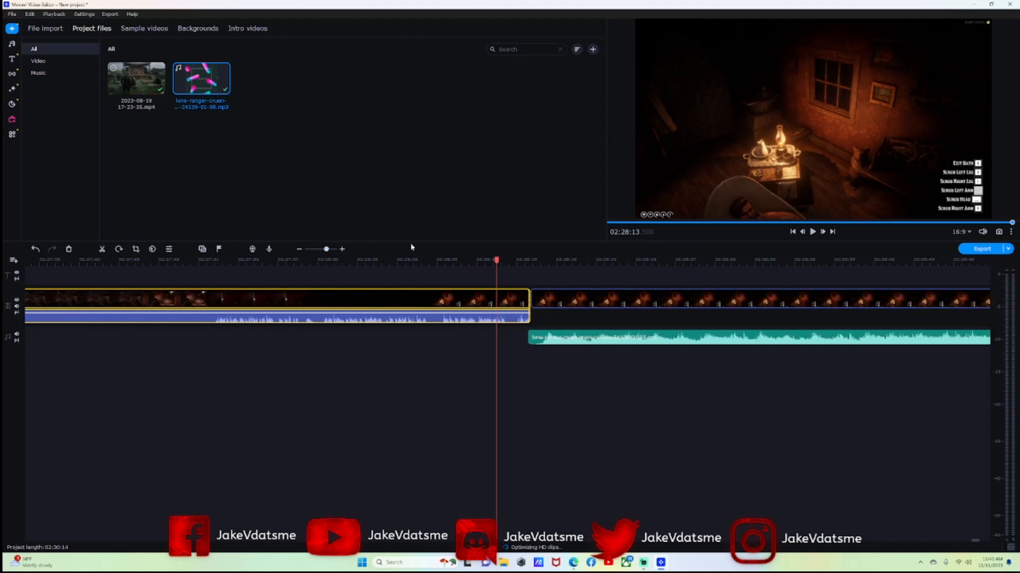
left_click(813, 233)
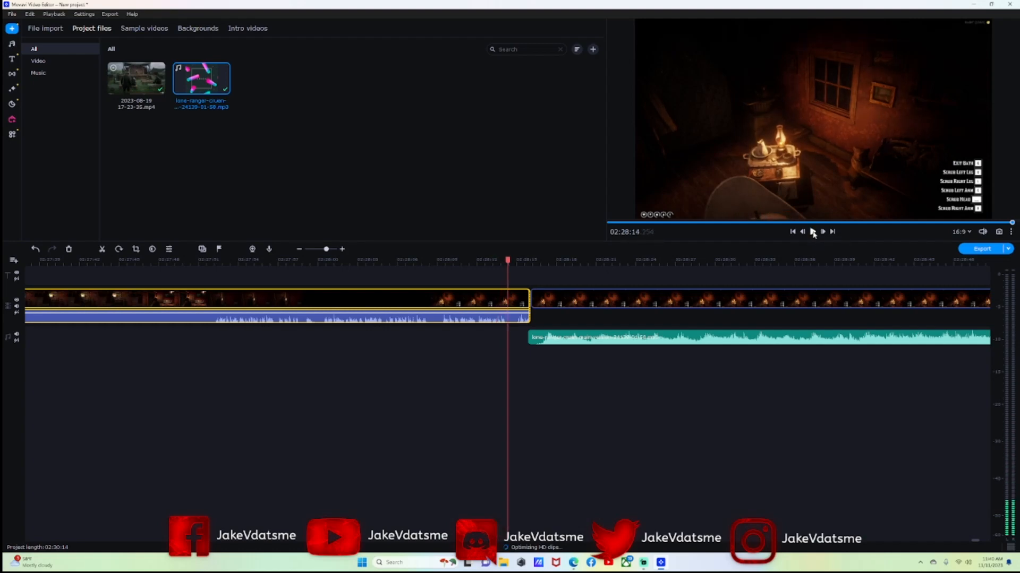
left_click(102, 249)
left_click(517, 318)
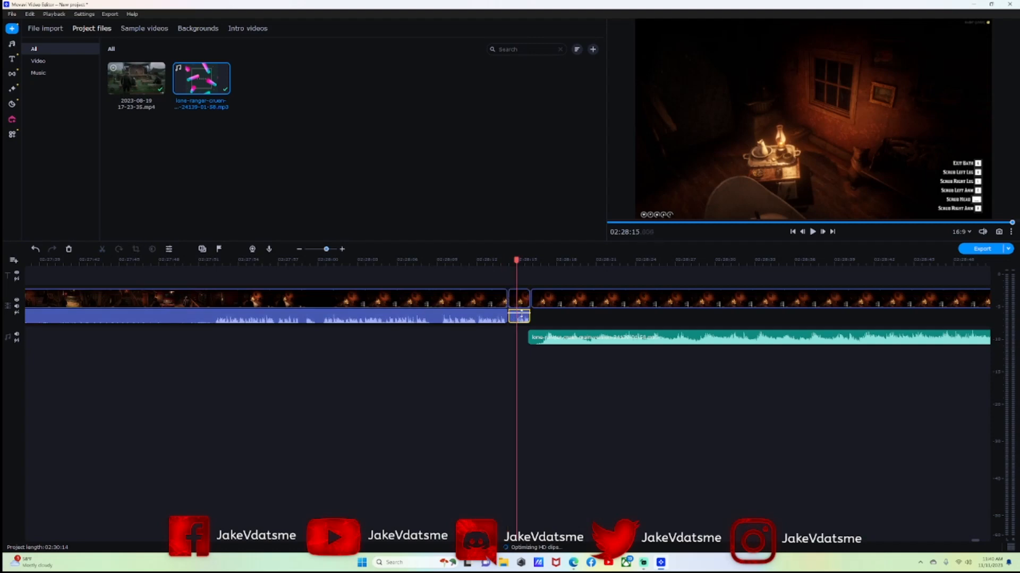
right_click(522, 319)
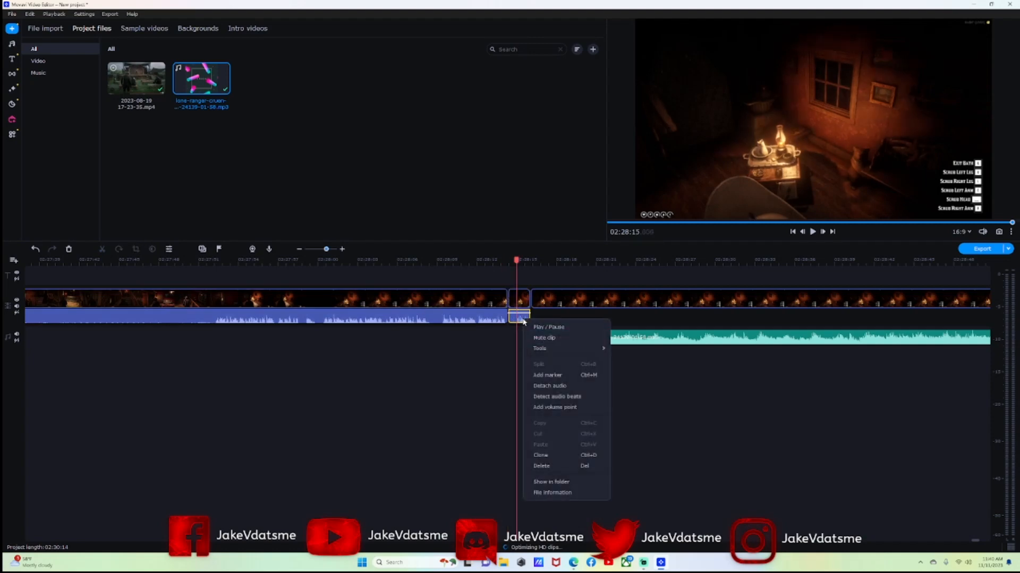
left_click(555, 466)
left_click_drag(516, 267, 457, 263)
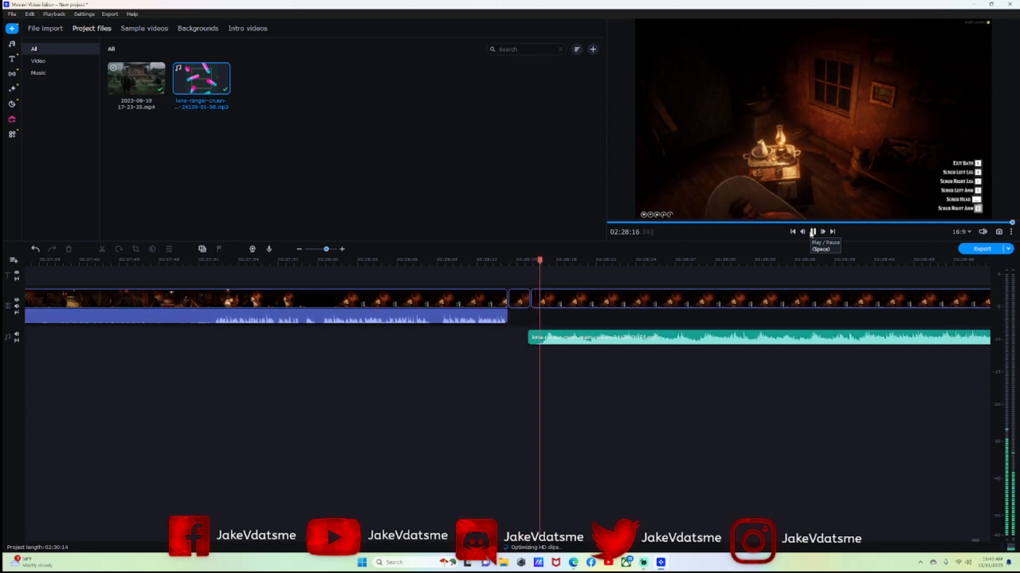
left_click(813, 232)
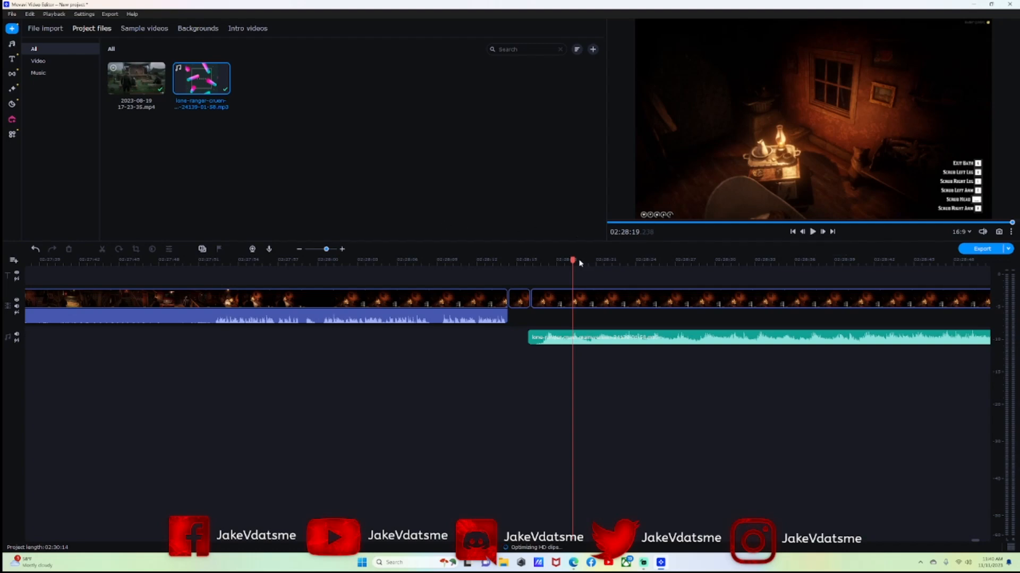
left_click_drag(573, 260, 773, 266)
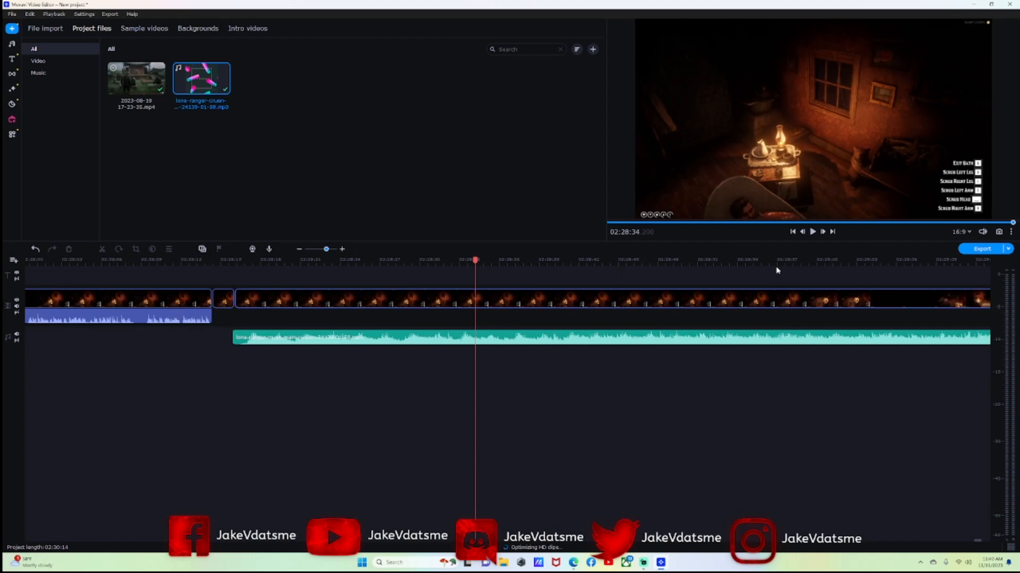
scroll(777, 271, "down", 2)
scroll(701, 286, "up", 1)
scroll(629, 291, "down", 4)
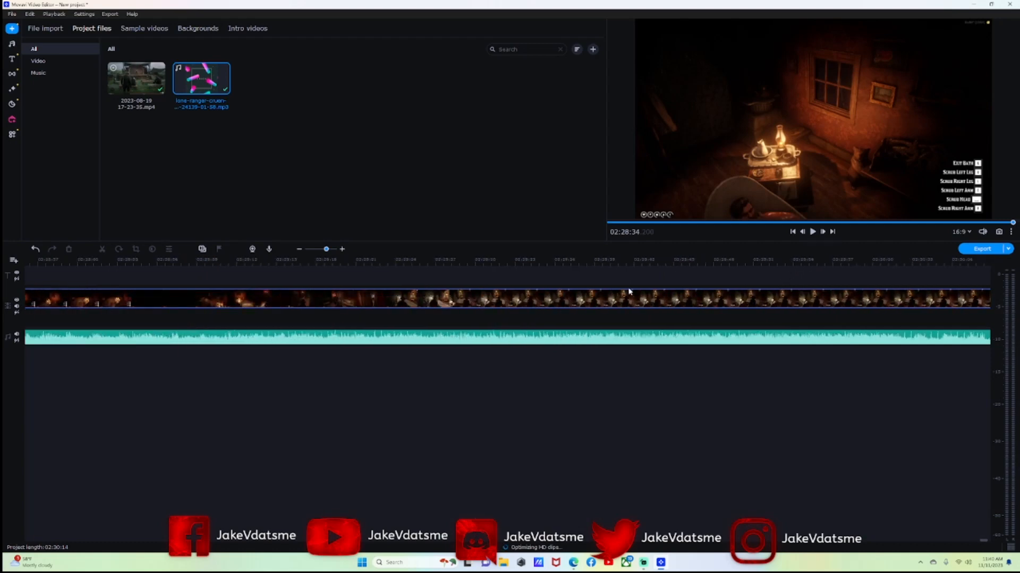
scroll(629, 291, "down", 3)
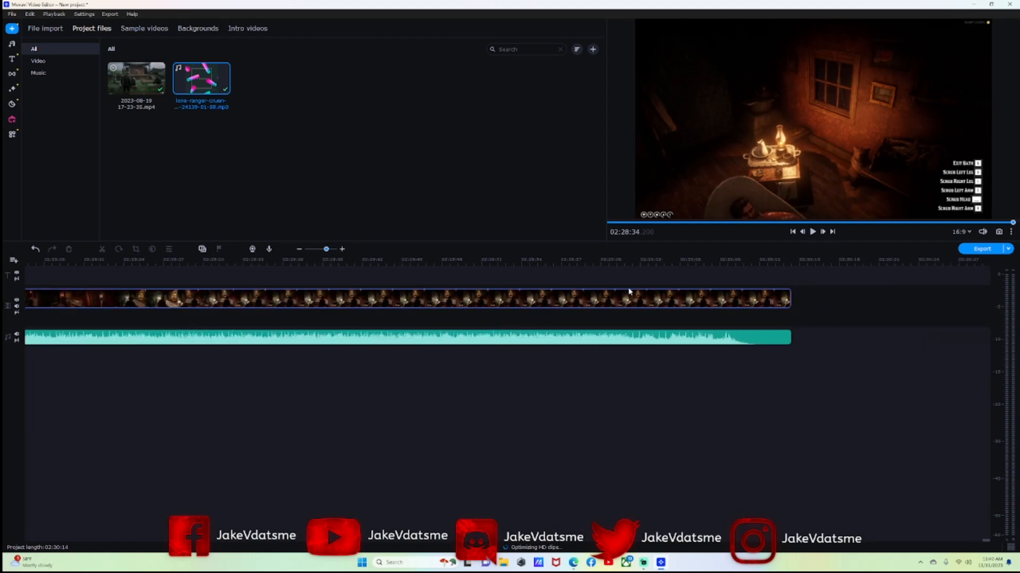
scroll(629, 292, "up", 6)
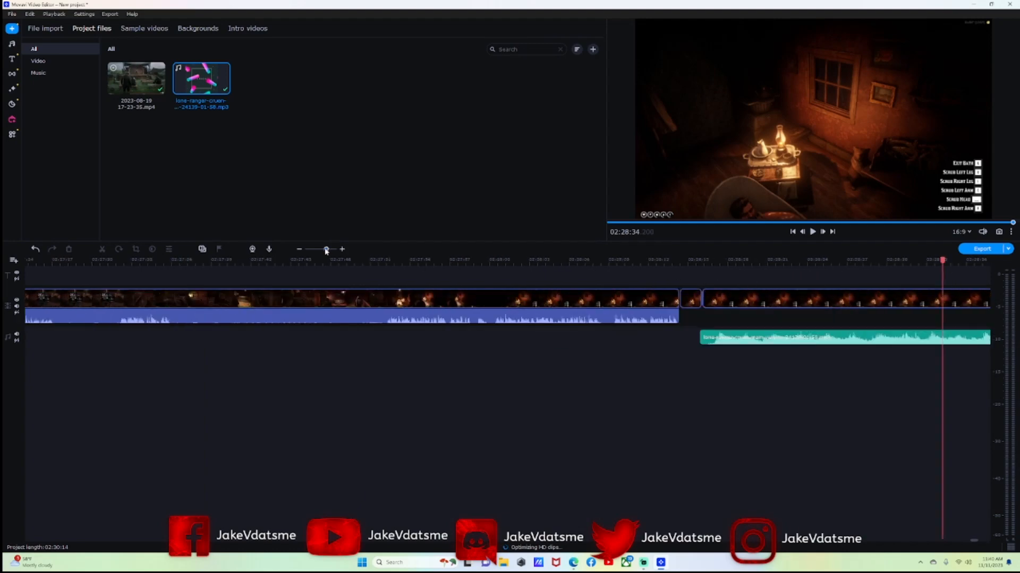
left_click_drag(326, 251, 322, 251)
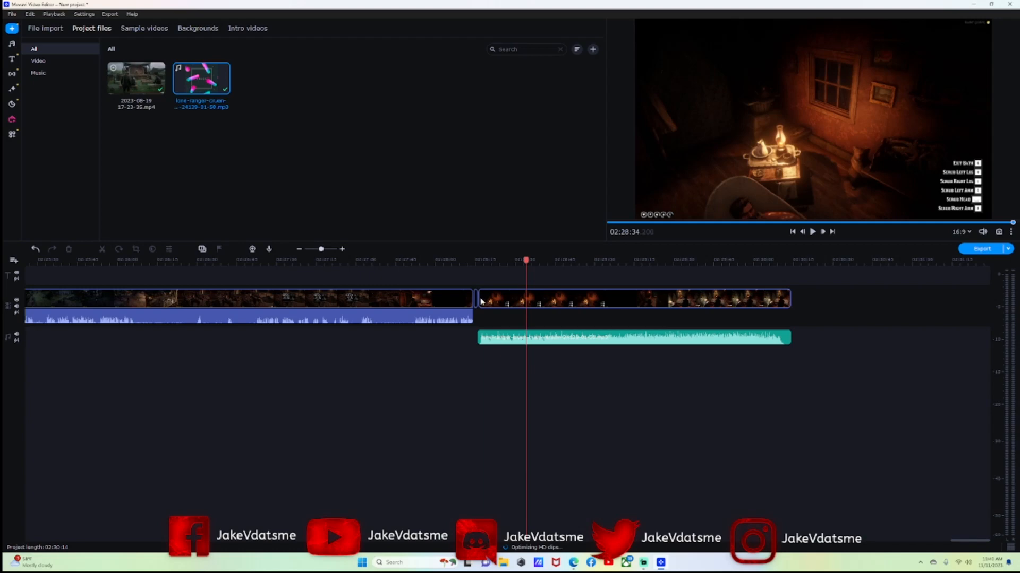
left_click_drag(525, 261, 31, 258)
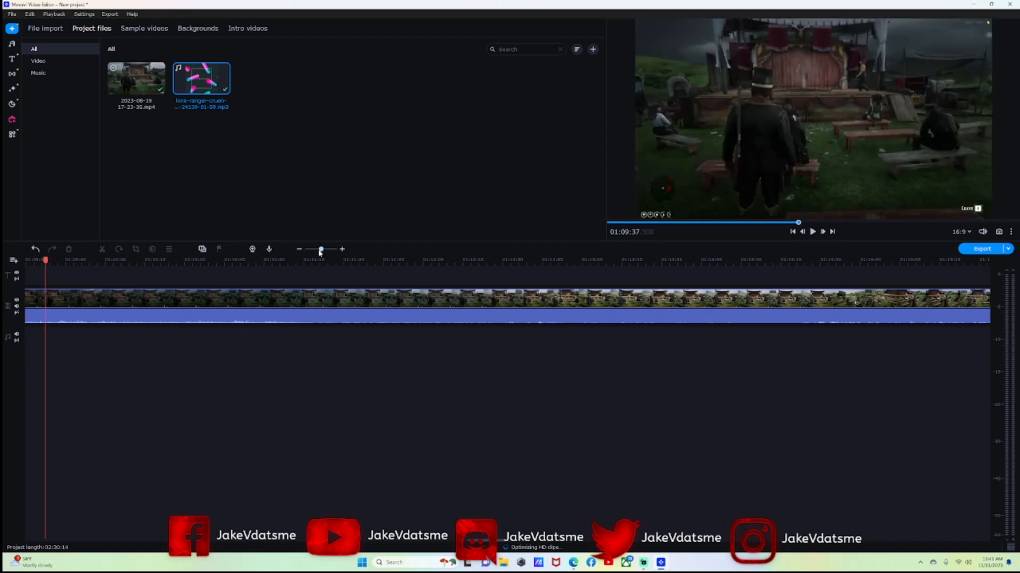
Return the playhead to 00:00:00 and zoom in on the opening music clips.
left_click_drag(319, 253, 313, 253)
left_click_drag(493, 260, 8, 278)
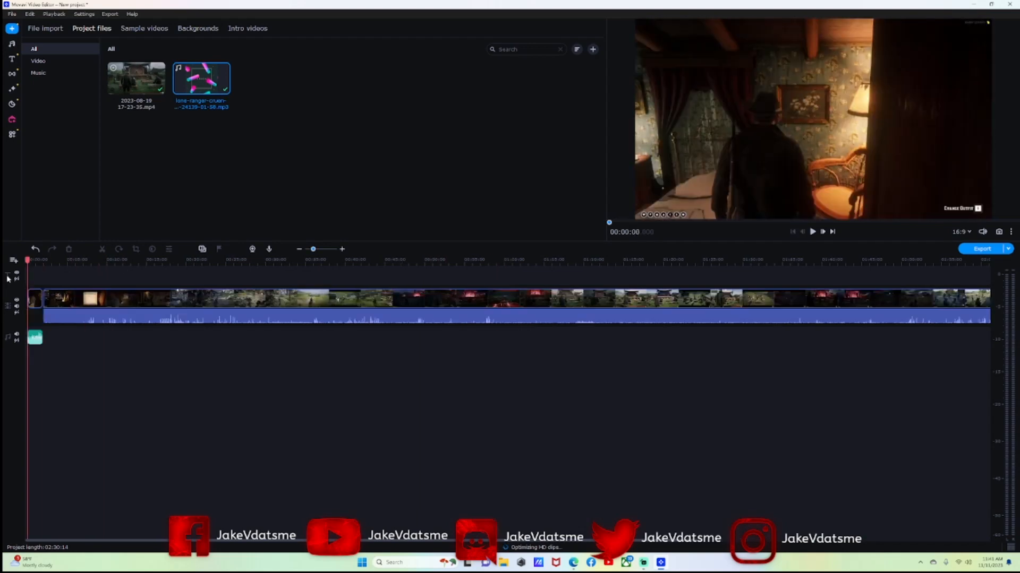
left_click_drag(314, 252, 321, 253)
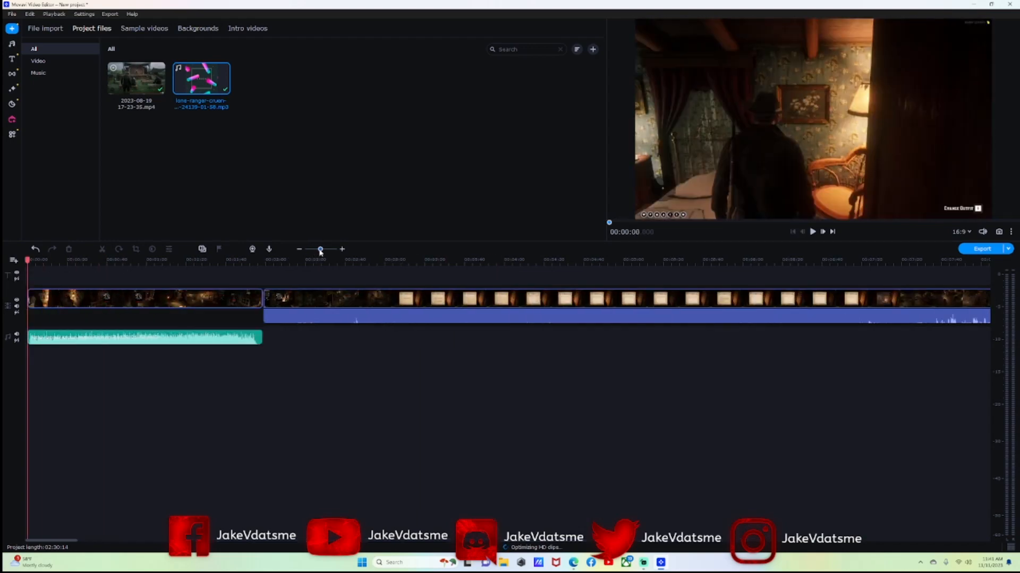
Place a Credits 2 title over the opening section and preview it at 00:01:23.
left_click(13, 45)
left_click(12, 59)
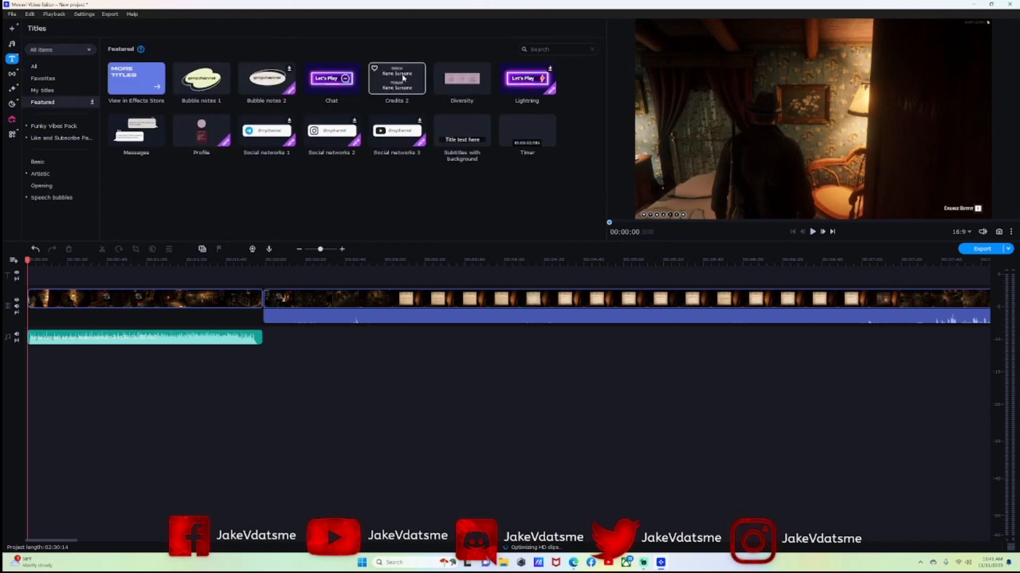
left_click_drag(402, 78, 260, 277)
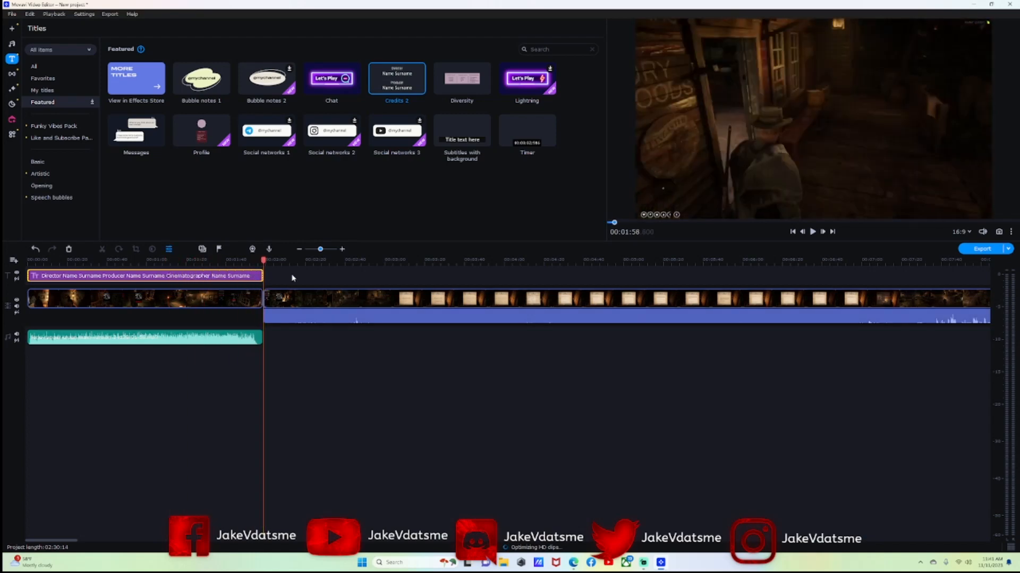
left_click(192, 276)
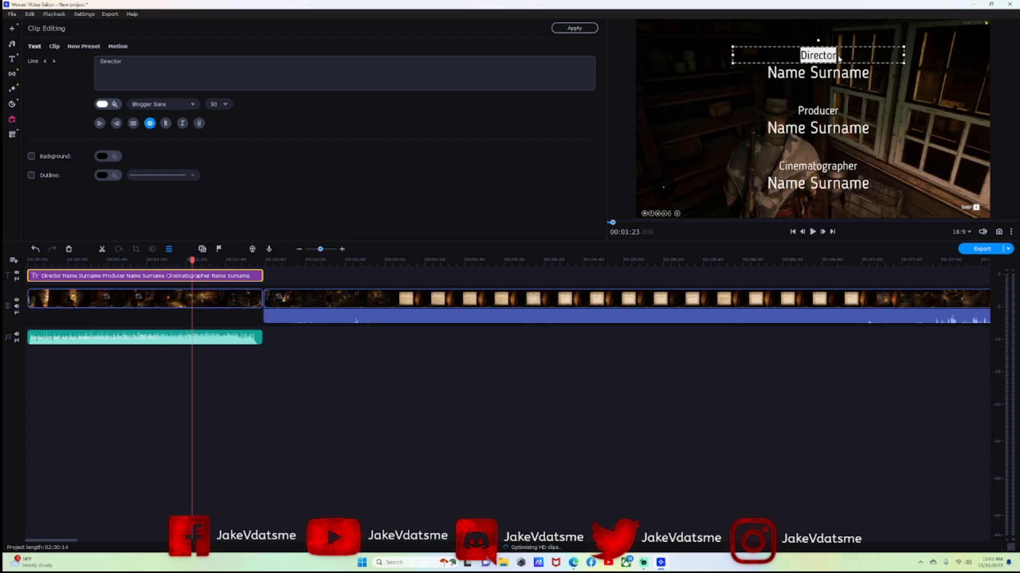
Replace the Director and Name Surname placeholders with 'The Way of The Ranger' and 'Episode 5'.
left_click(832, 56)
left_click_drag(819, 60, 802, 61)
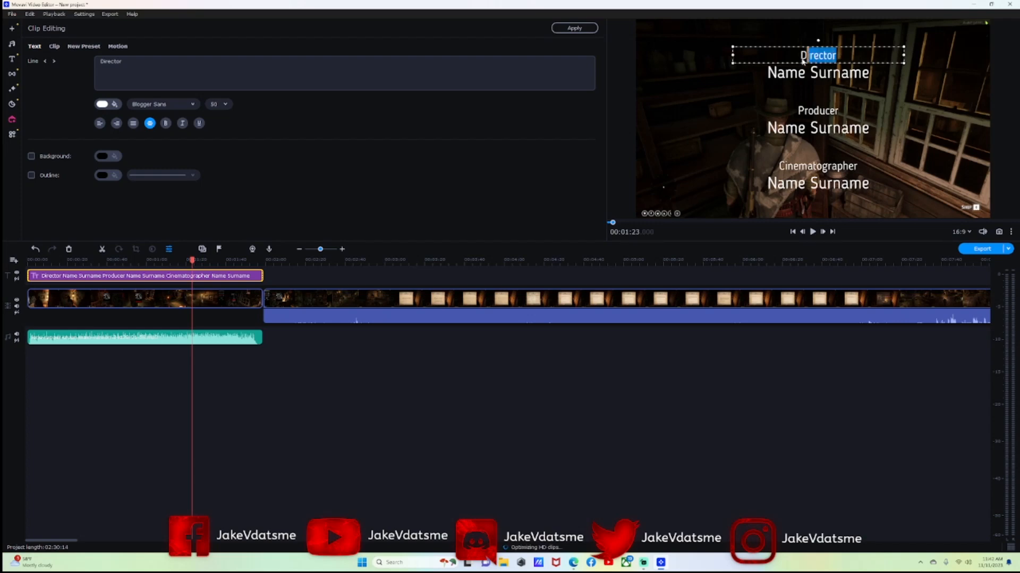
key("BackSpace")
type("The Wa")
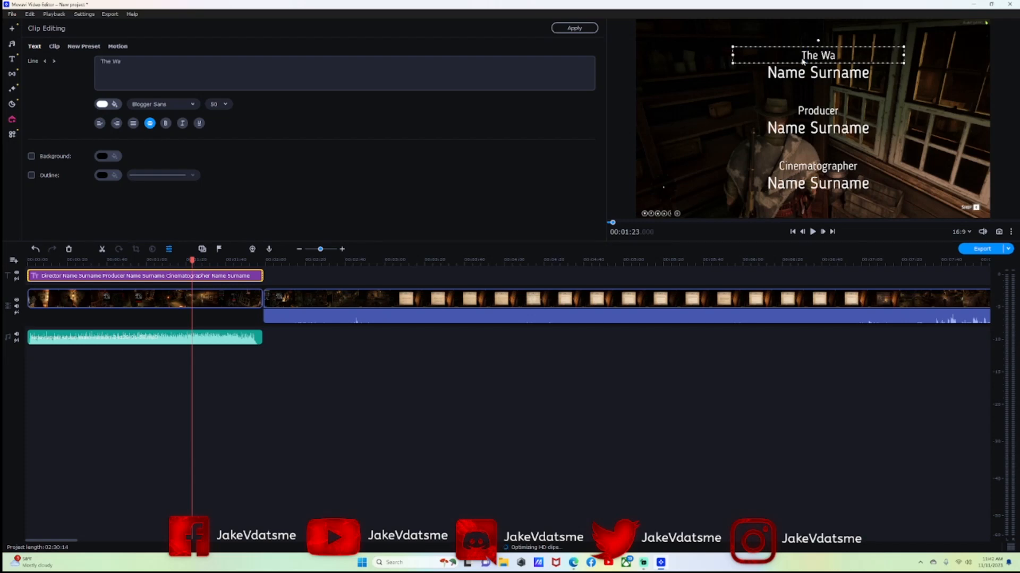
type("y of The")
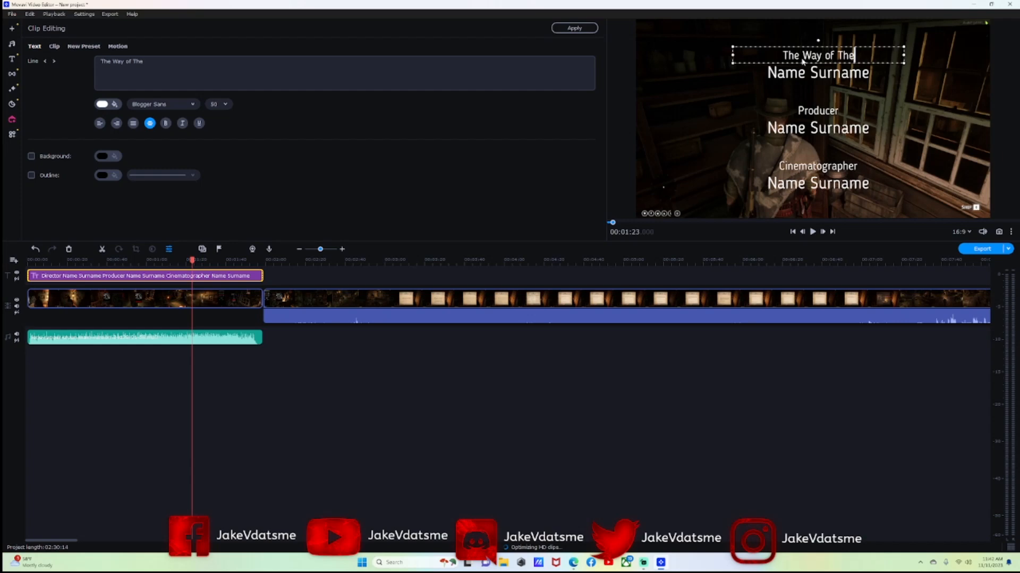
type(" Ranger")
left_click(821, 74)
double_click(821, 75)
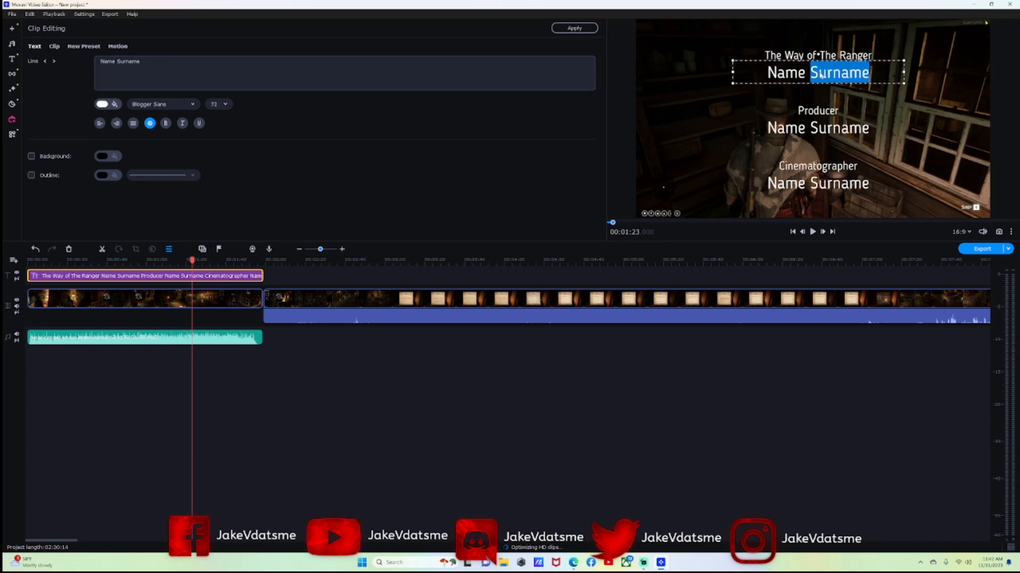
key("BackSpace")
key("BackSpace")
key("BackSpace")
key("BackSpace")
key("BackSpace")
key("BackSpace")
type("Episode 5")
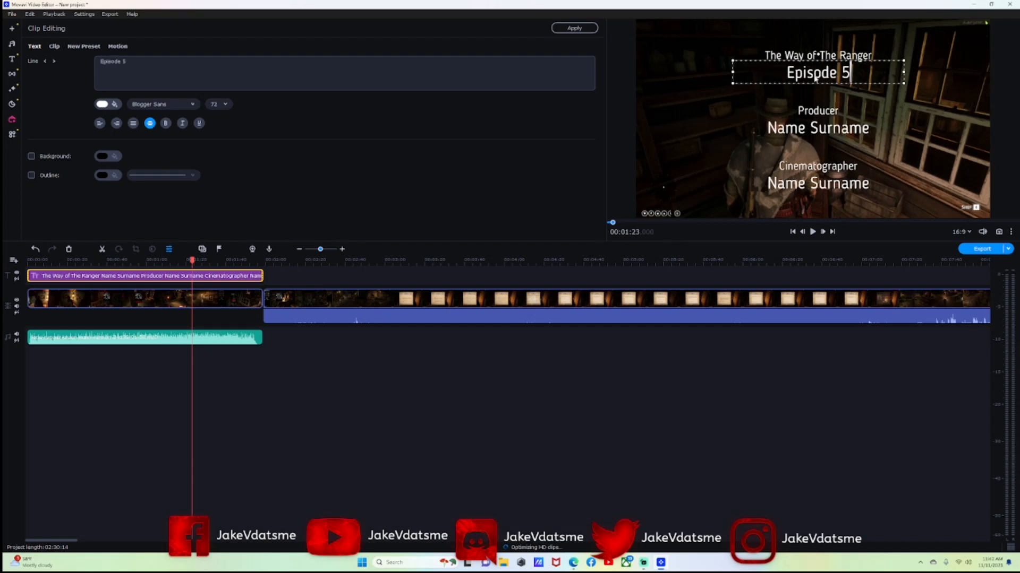
Change the Producer heading to 'Starring' and enter the star's name beneath it.
left_click(830, 112)
double_click(830, 112)
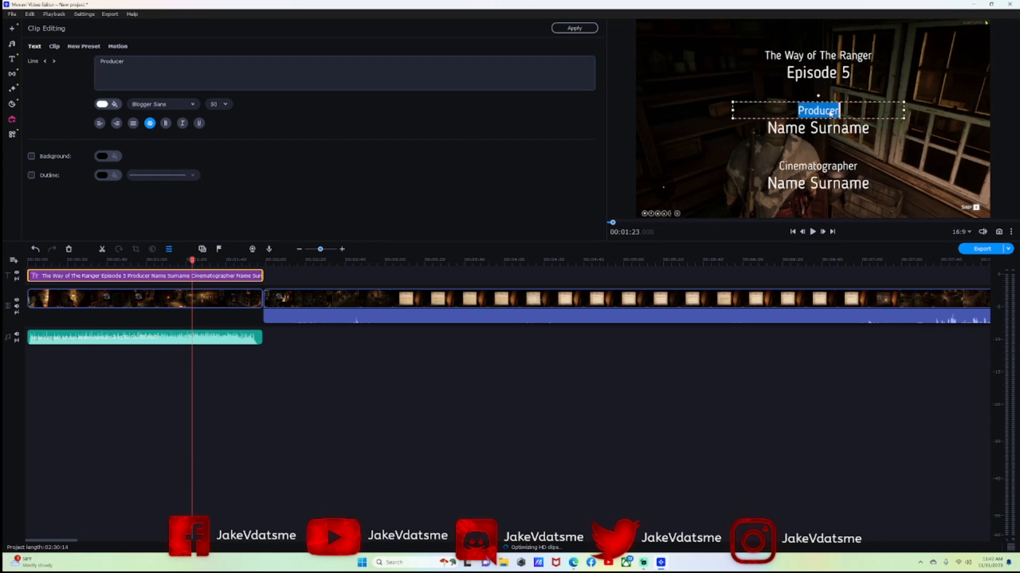
type("Starring")
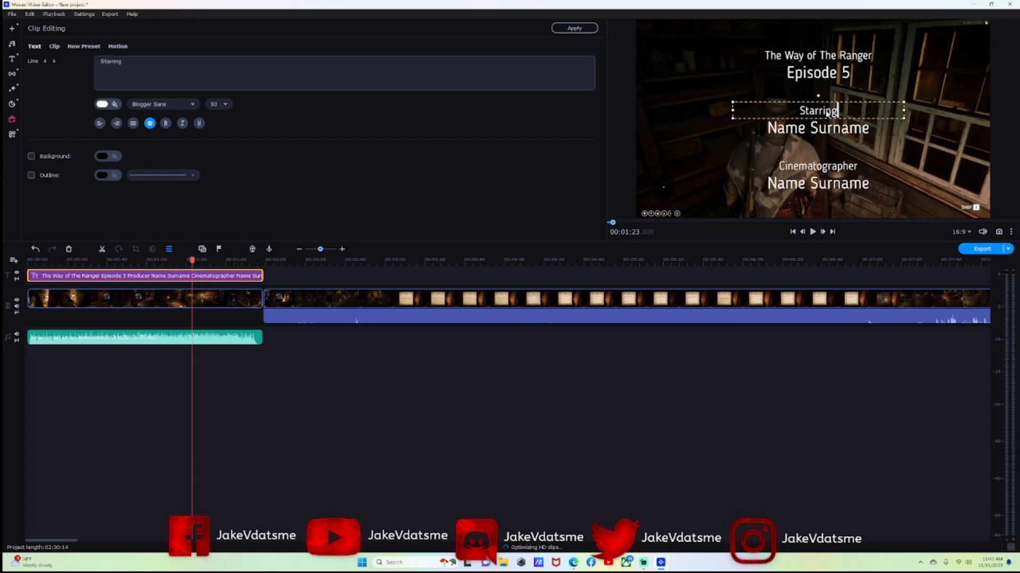
left_click(831, 139)
double_click(832, 134)
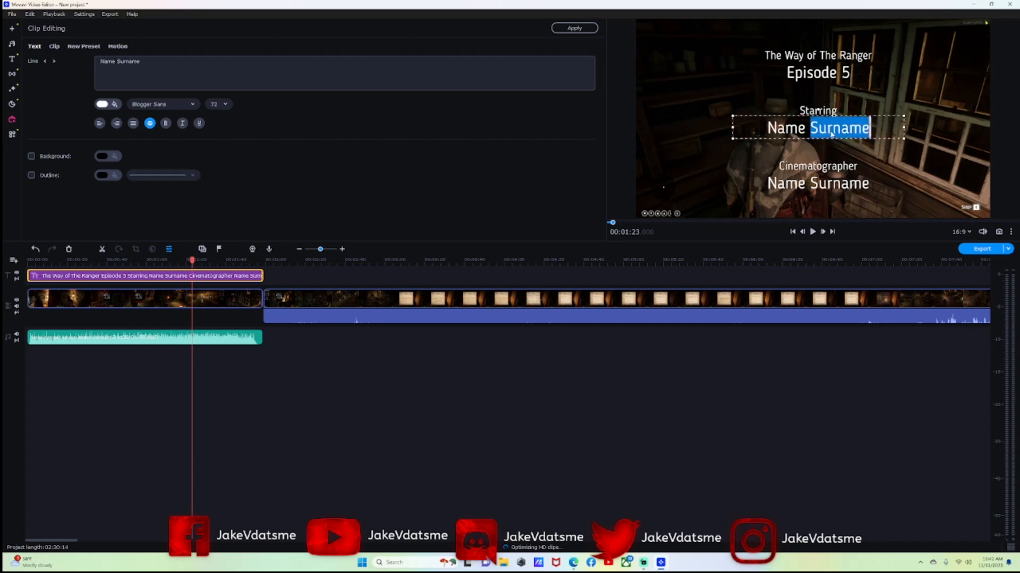
key("BackSpace")
key("BackSpace")
key("BackSpace")
key("BackSpace")
key("BackSpace")
key("BackSpace")
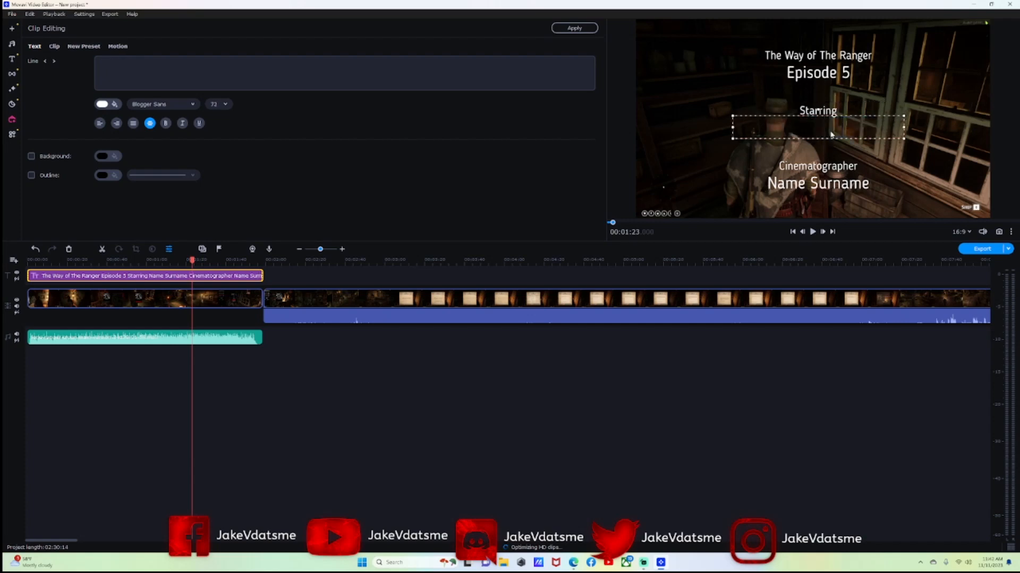
Change the Cinematographer heading to 'Producer' and enter the producer's channel name beneath it.
left_click(820, 166)
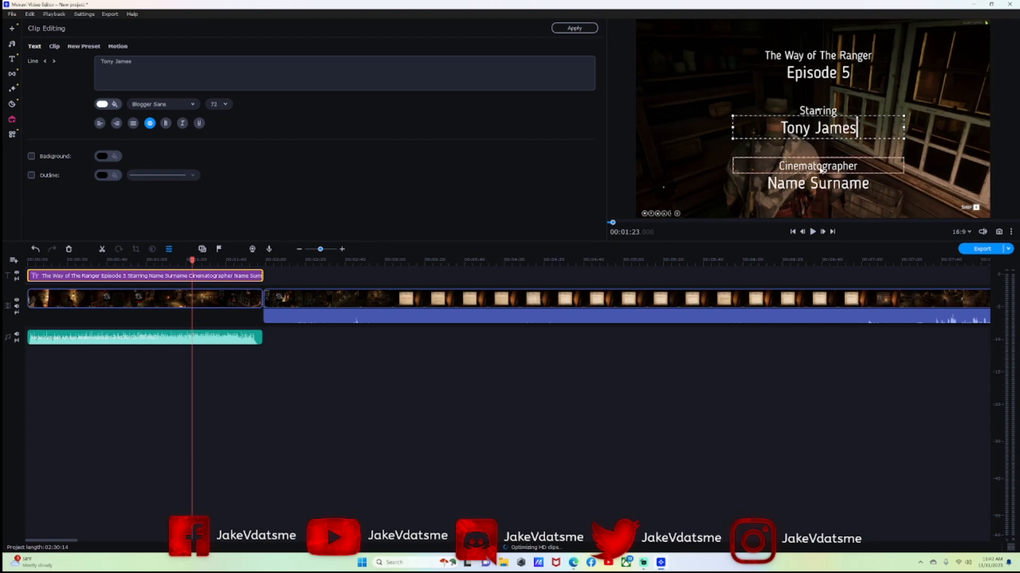
double_click(830, 169)
type("Producer")
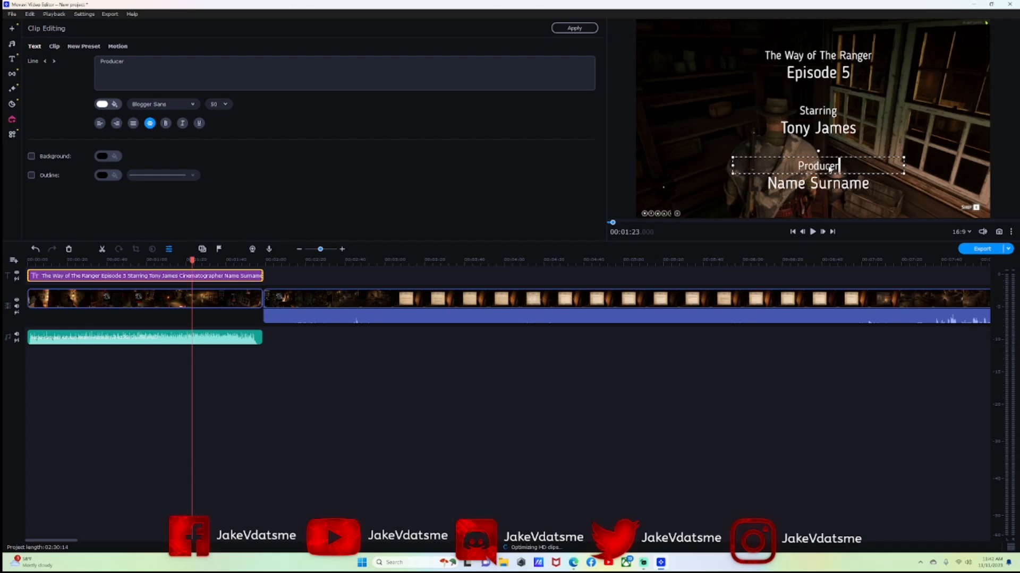
left_click(824, 183)
double_click(824, 186)
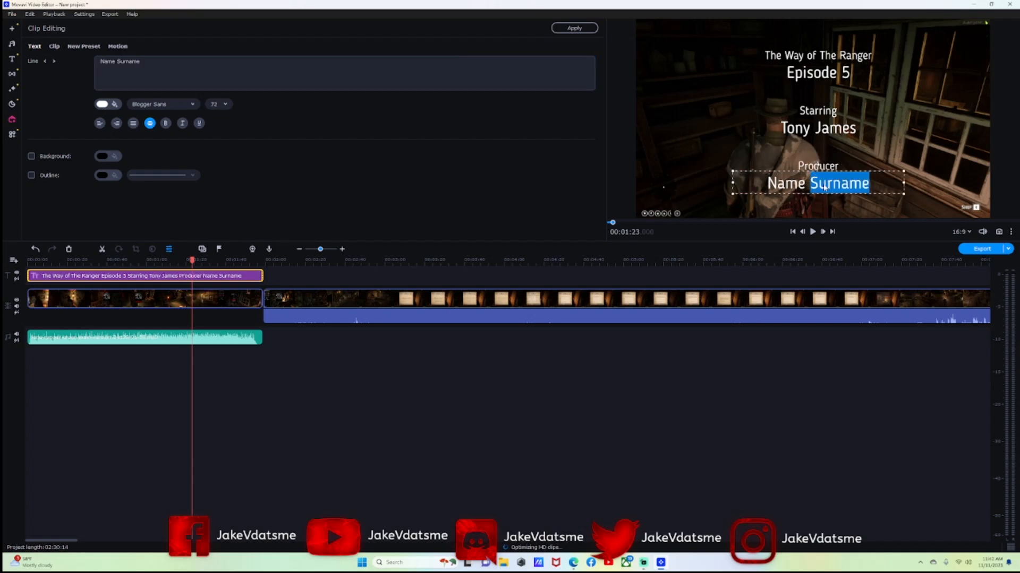
key("BackSpace")
key("BackSpace")
key("BackSpace")
key("BackSpace")
key("BackSpace")
key("BackSpace")
type("JakeVdatsme")
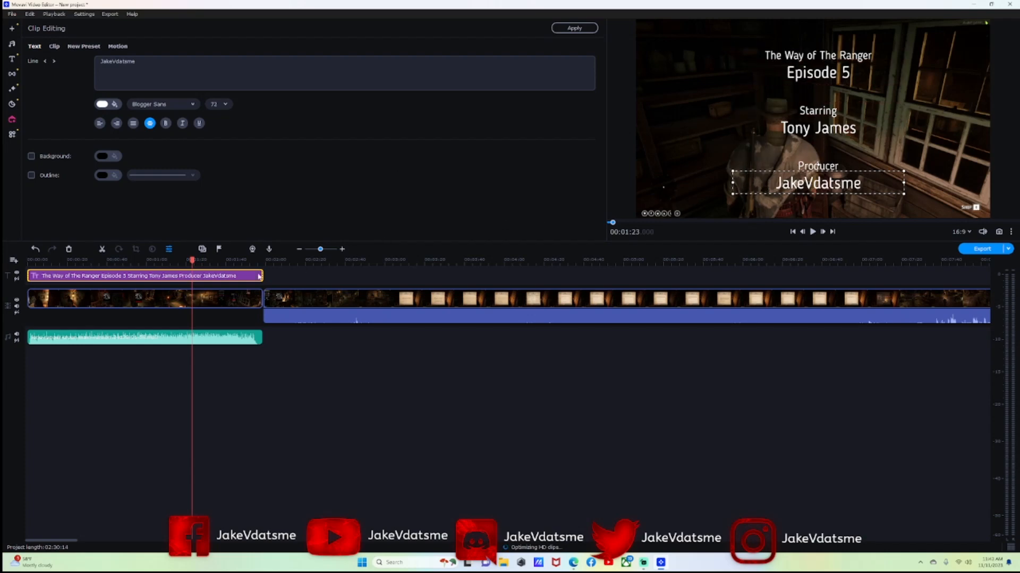
Deselect the title, place the playhead at the final clip's start, and show the Music library.
left_click(306, 282)
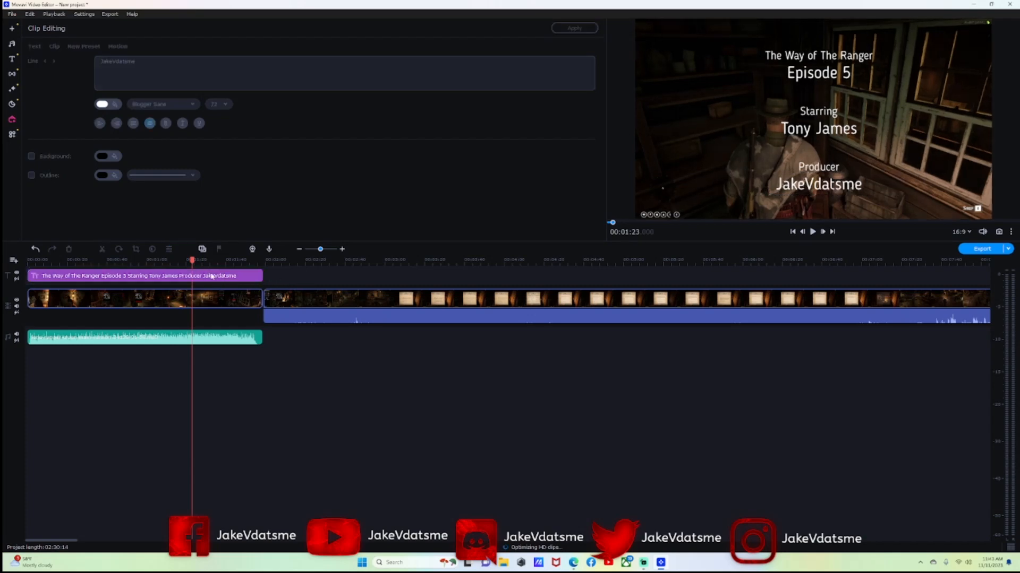
left_click_drag(190, 267, 776, 261)
left_click_drag(320, 249, 316, 252)
left_click_drag(115, 269, 923, 291)
scroll(622, 267, "down", 5)
left_click(619, 265)
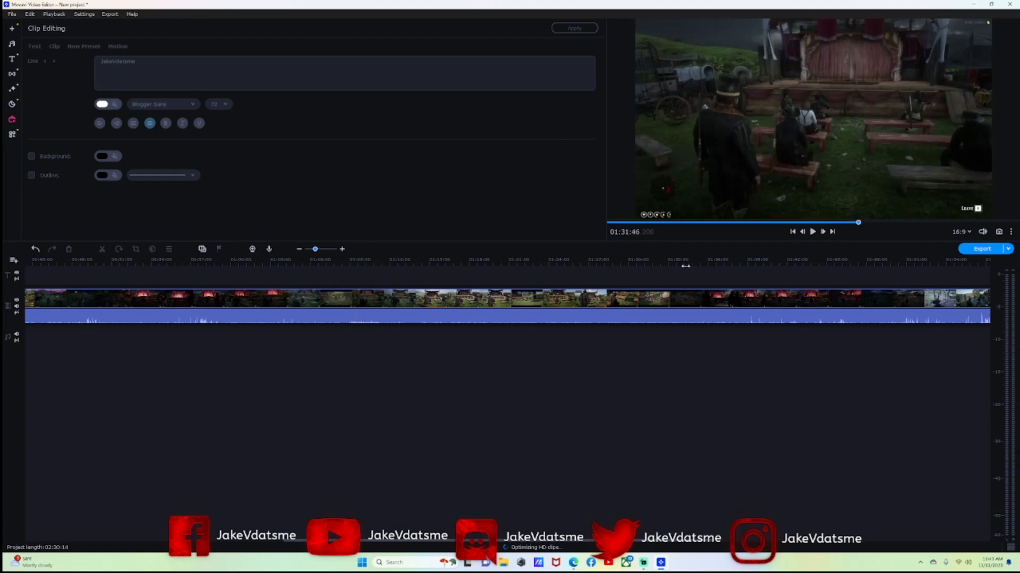
left_click(906, 264)
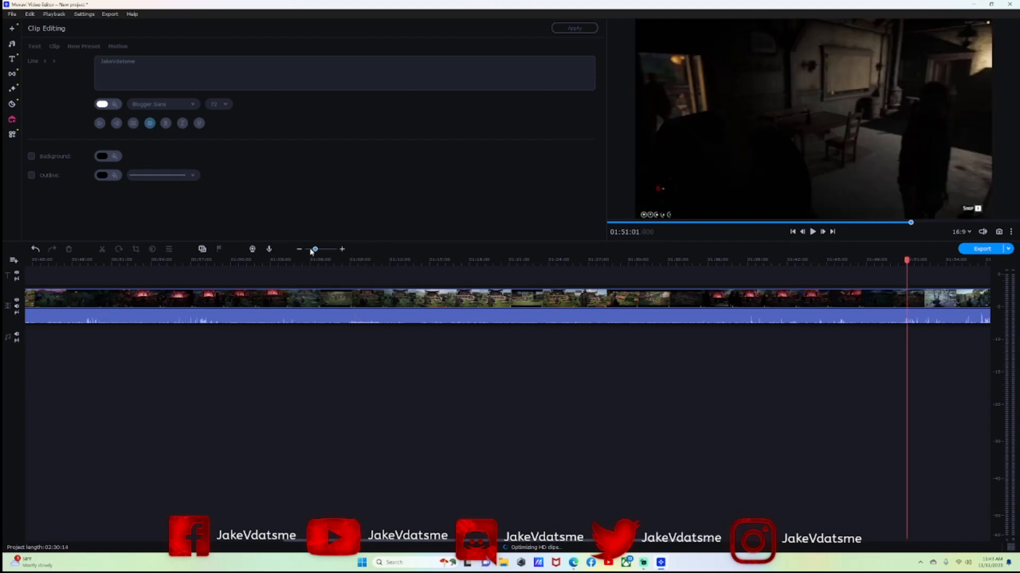
left_click_drag(314, 250, 314, 250)
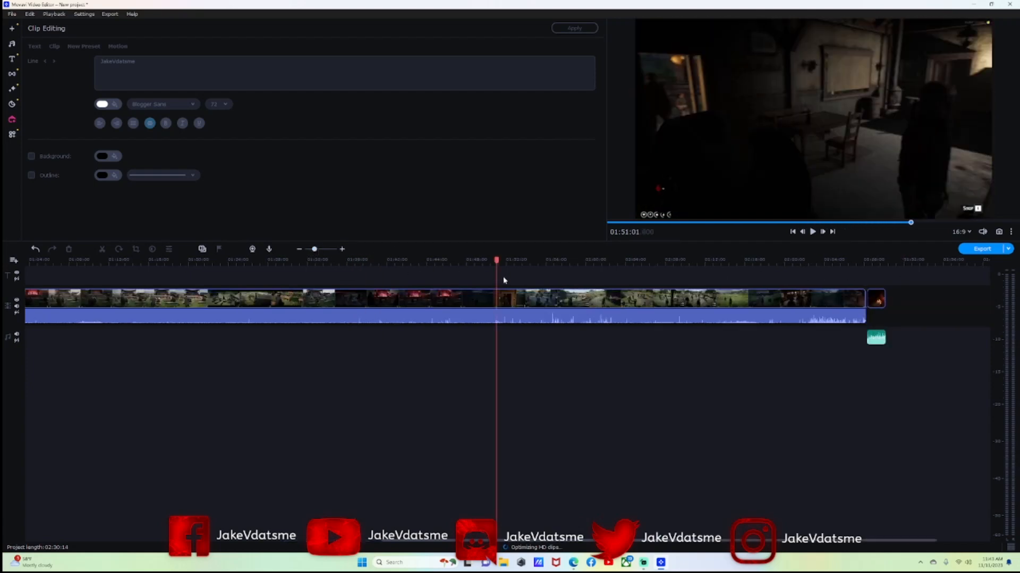
left_click_drag(497, 260, 848, 260)
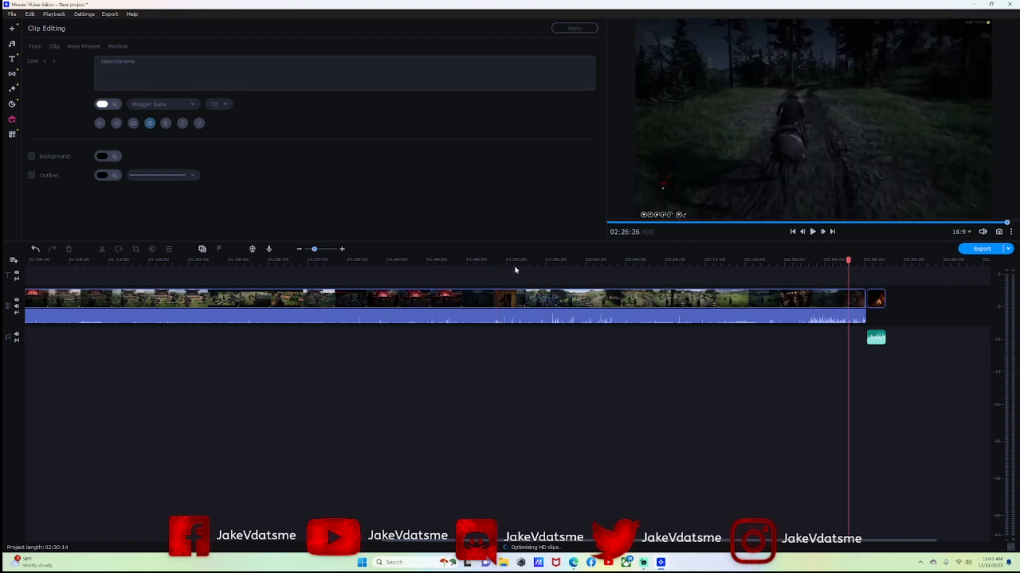
left_click_drag(316, 249, 320, 249)
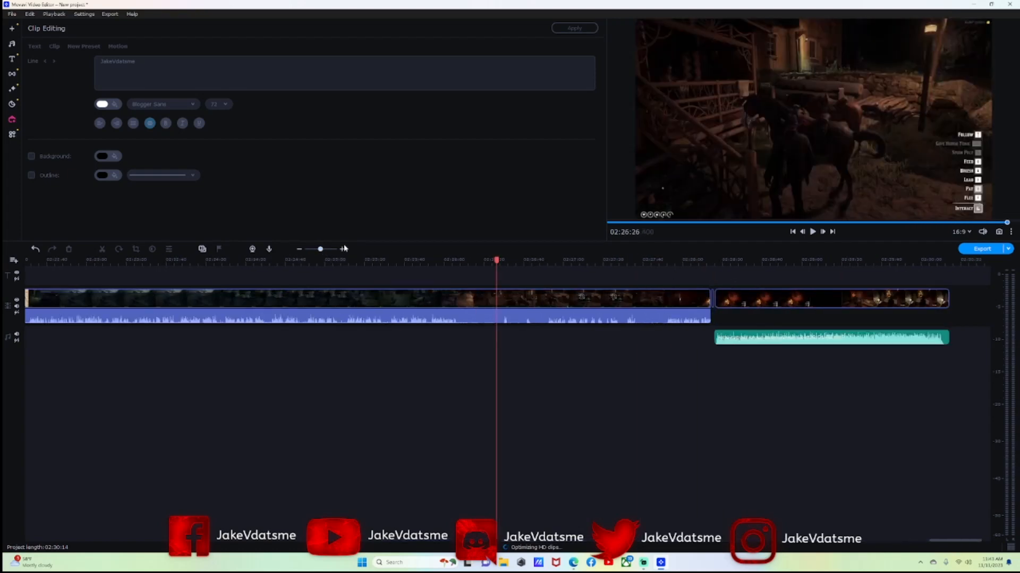
left_click_drag(497, 261, 691, 277)
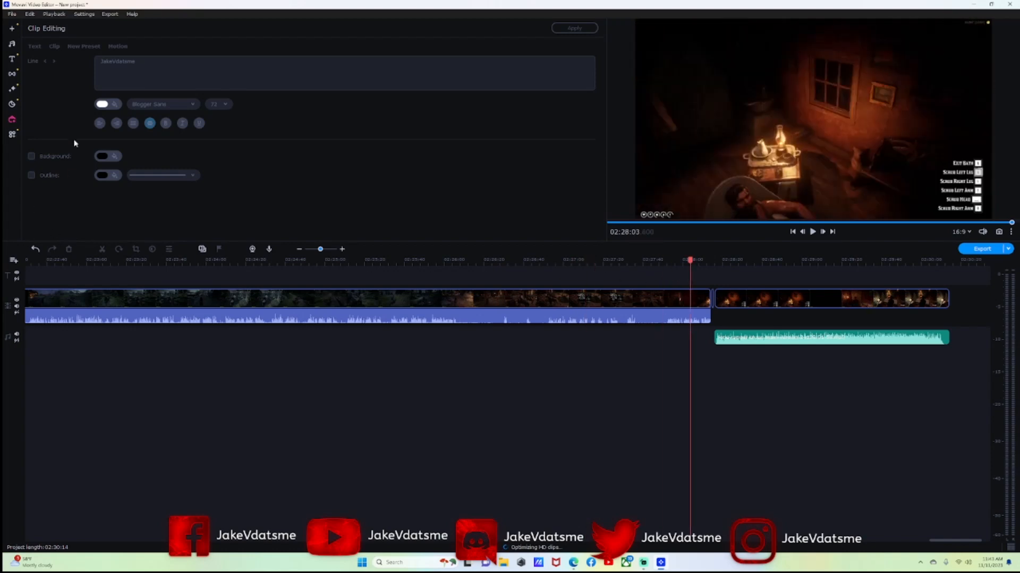
left_click(12, 43)
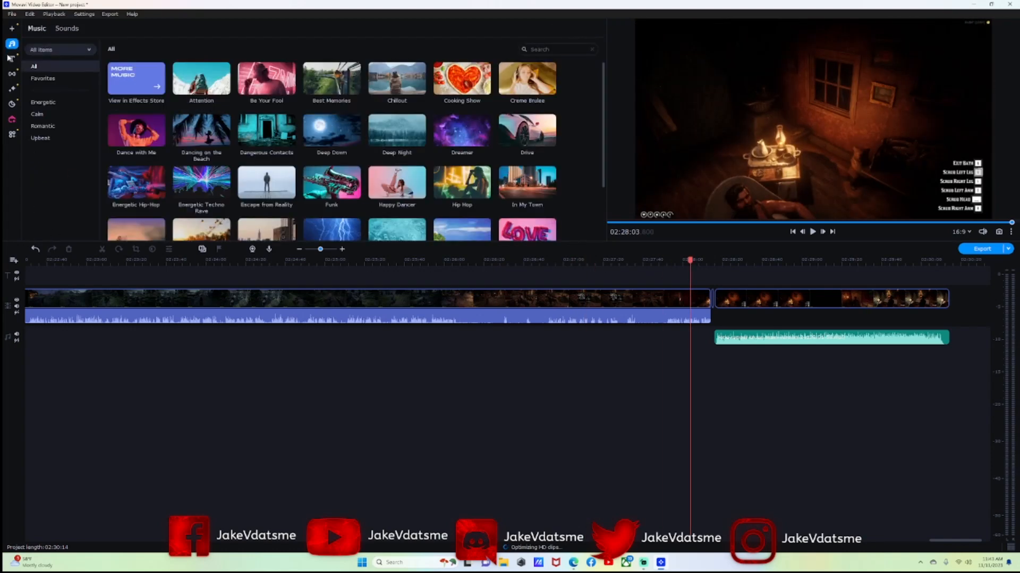
Drop a Credits 2 title above the final clip and move the playhead onto it.
left_click(11, 58)
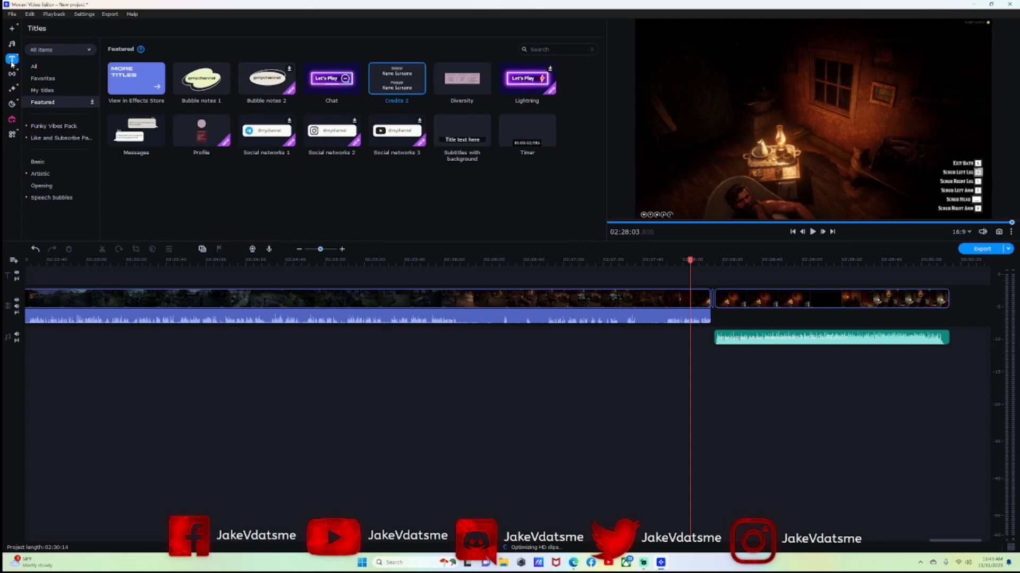
left_click_drag(407, 62, 949, 281)
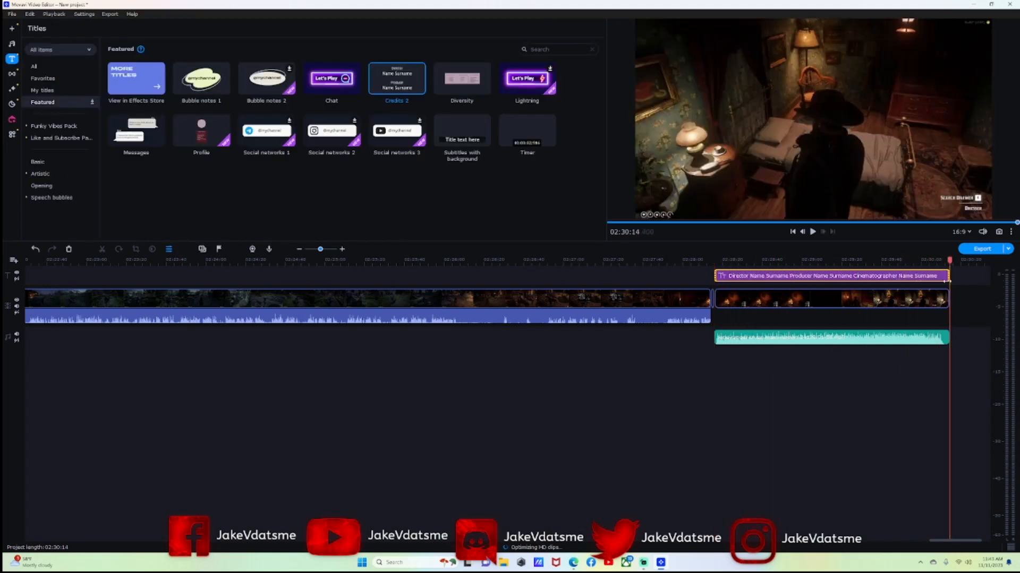
left_click(729, 277)
Set the end credits' first lines to 'The Way of The Ranger' and 'Episode 5'.
left_click(742, 277)
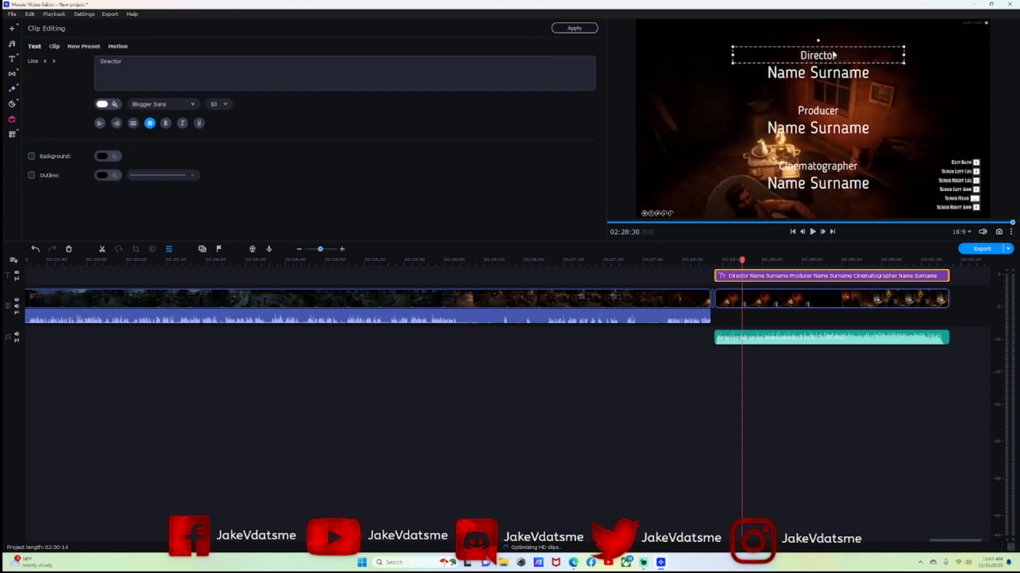
double_click(834, 55)
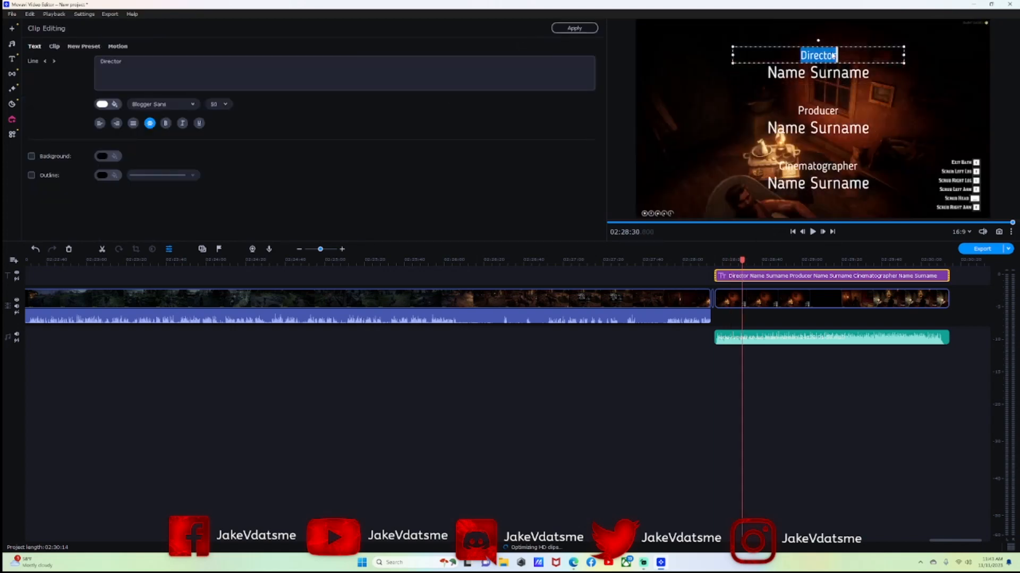
type("The Way")
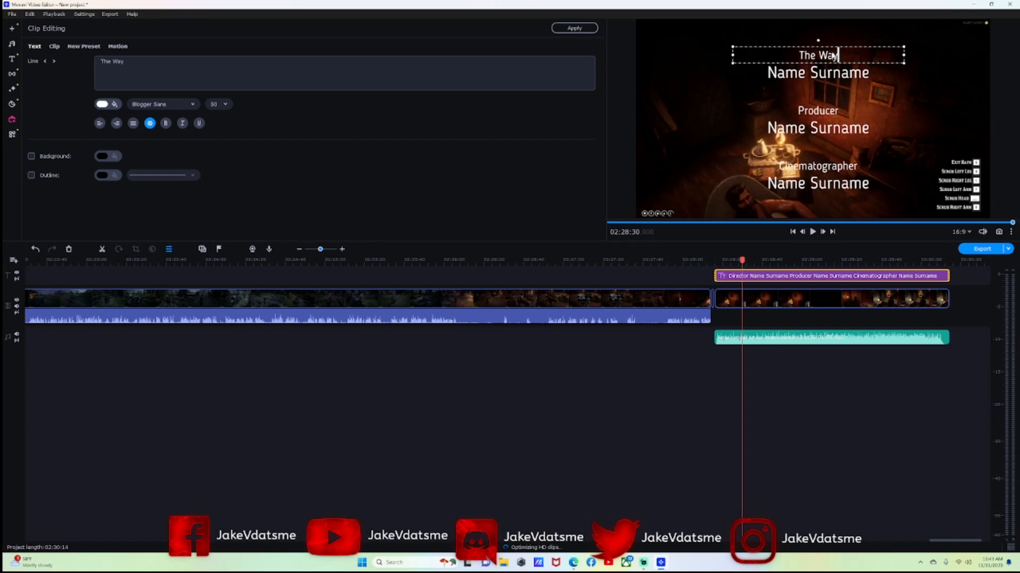
type(" of The")
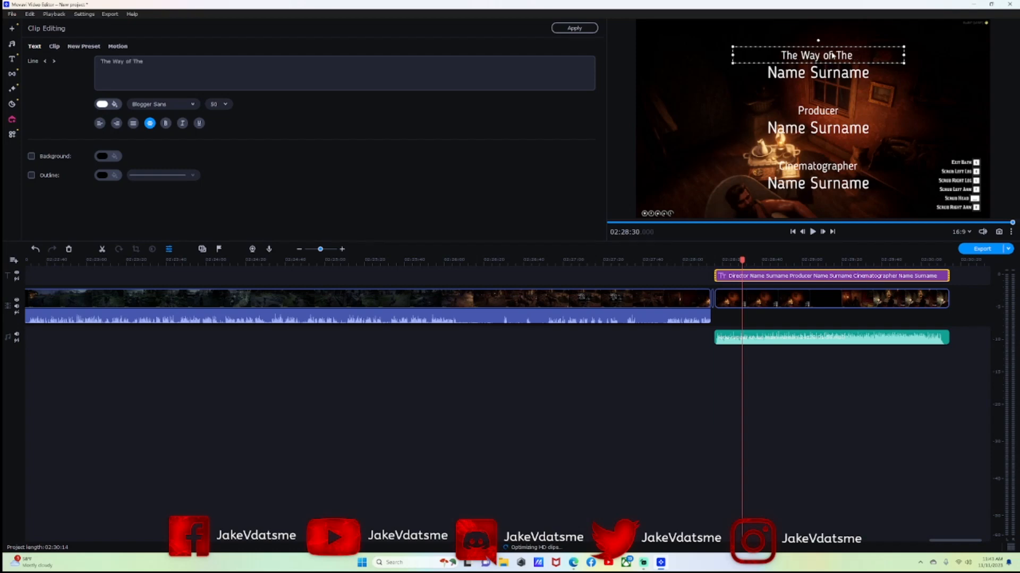
type(" Ranger")
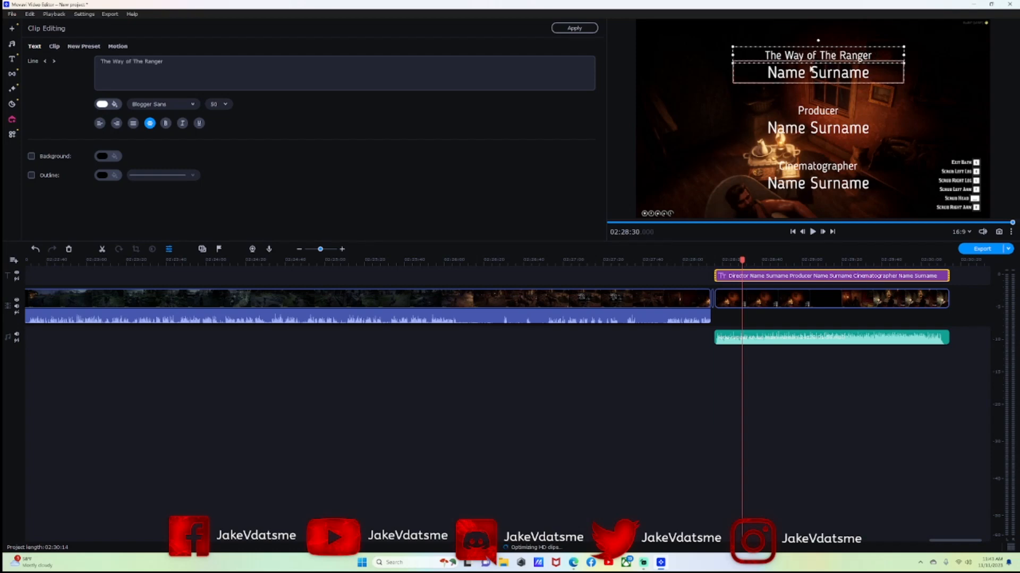
double_click(826, 72)
key("BackSpace")
key("BackSpace")
key("BackSpace")
key("BackSpace")
key("BackSpace")
key("BackSpace")
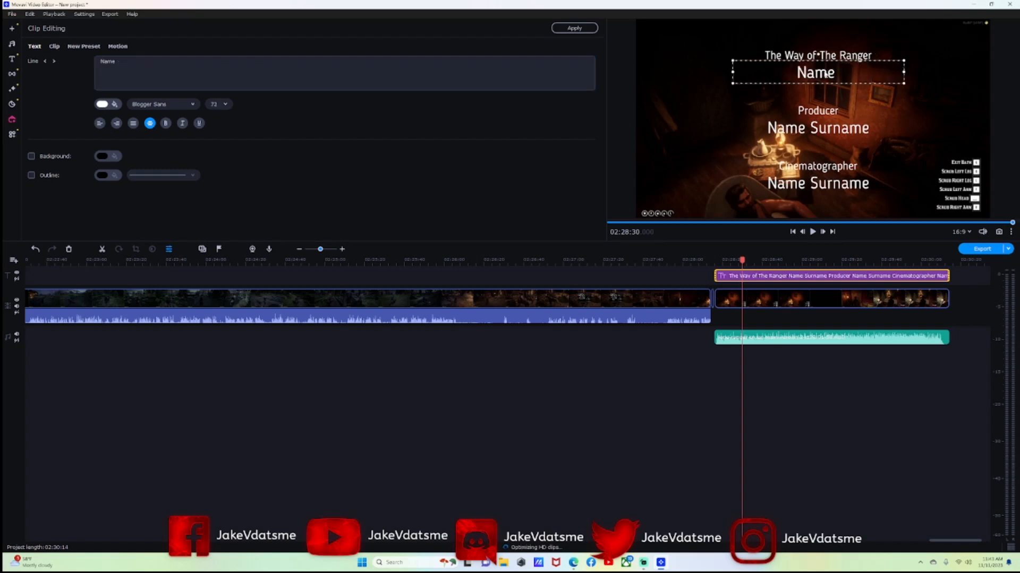
type("Episode 5")
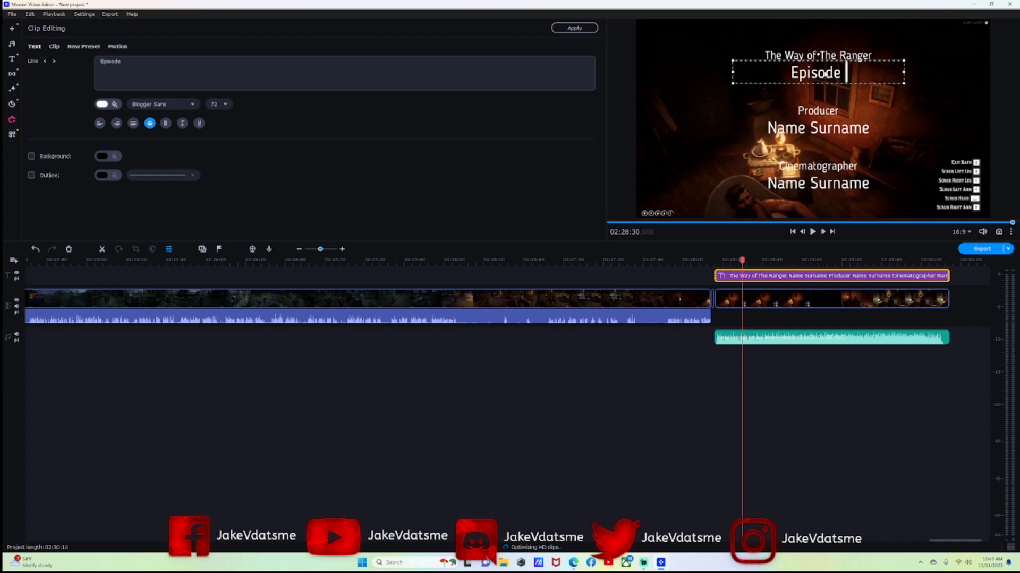
Change the Producer heading to 'Starring' and move the playhead to 02:29:15.
left_click(820, 110)
double_click(826, 111)
type("Starring")
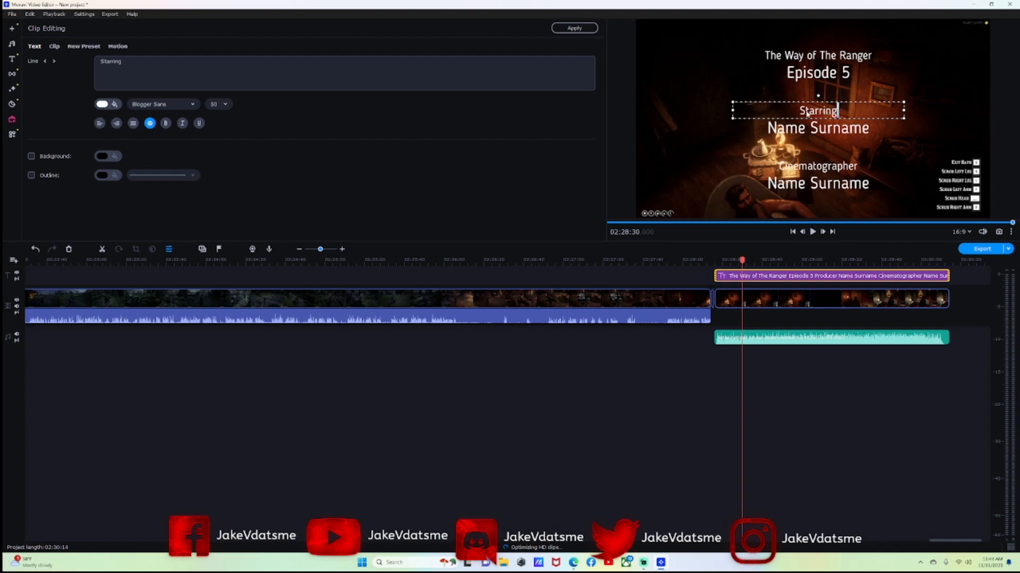
double_click(821, 130)
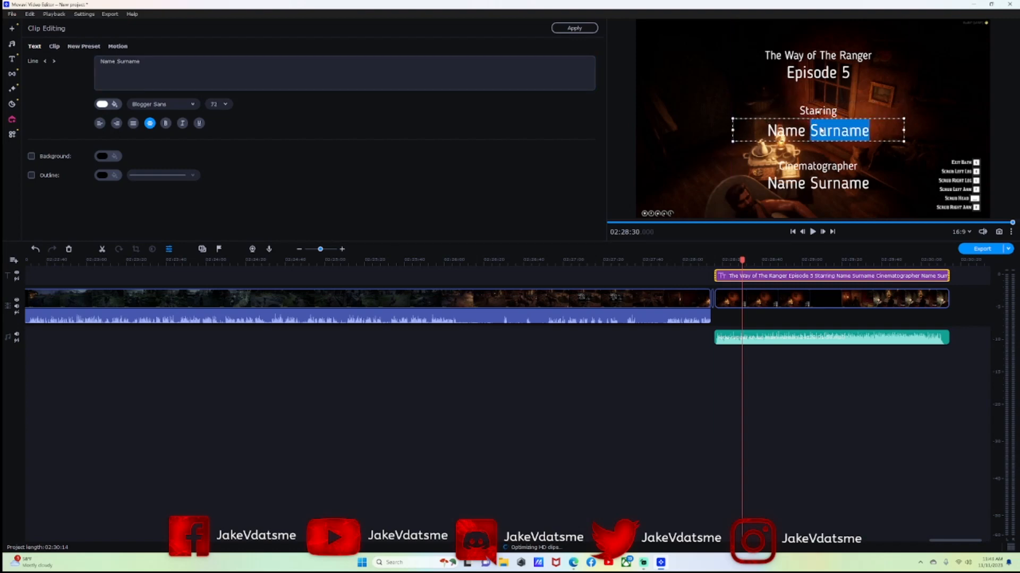
left_click(821, 123)
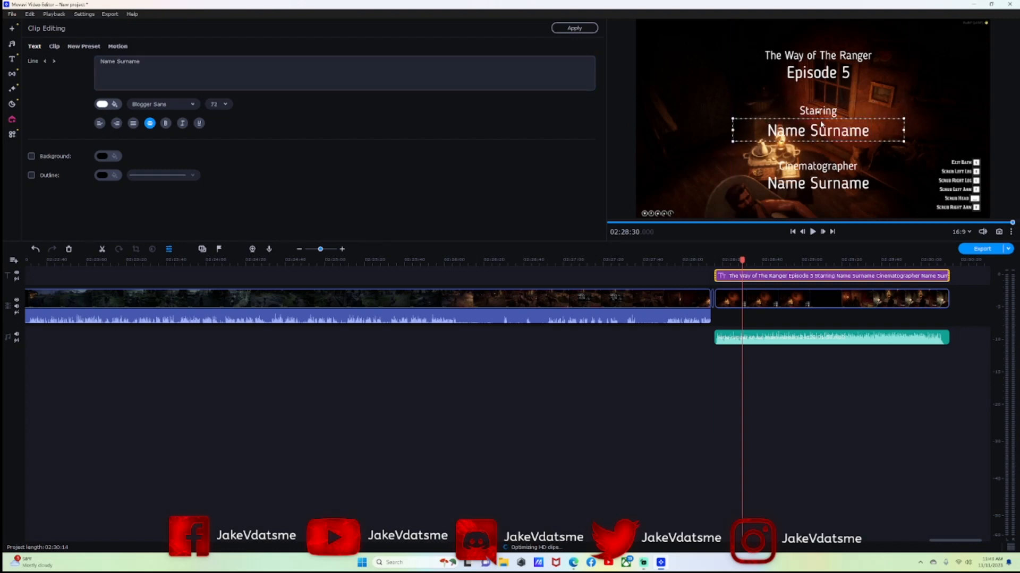
left_click(831, 260)
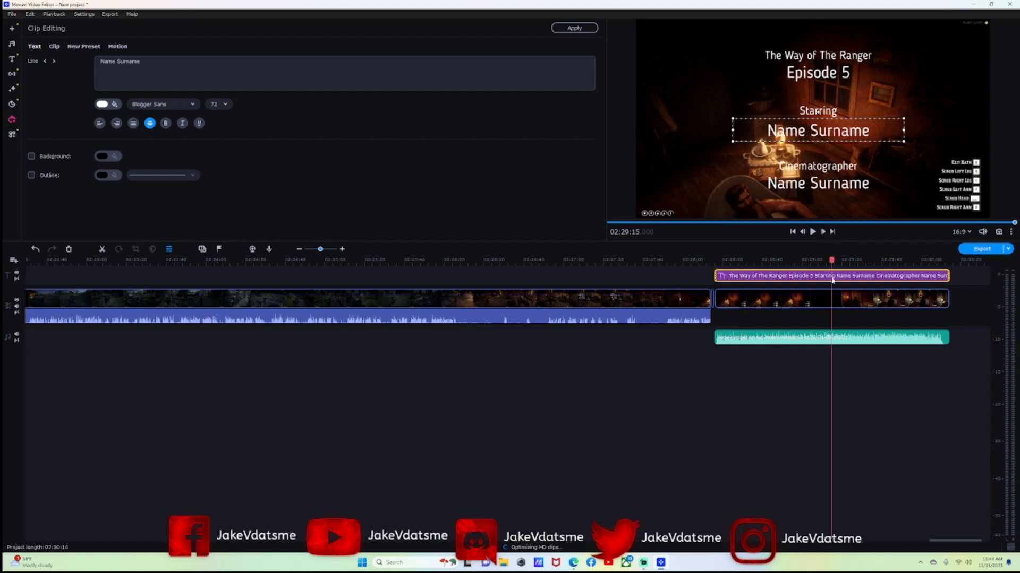
Delete the edited closing credits and drop a fresh Credits 2 title over the second video clip.
right_click(841, 277)
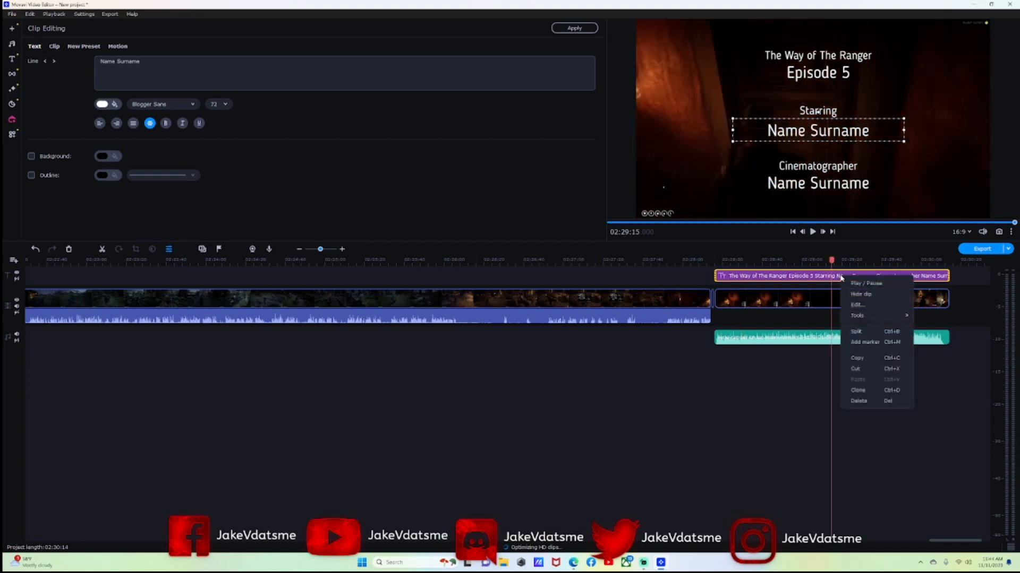
left_click(866, 404)
left_click(11, 59)
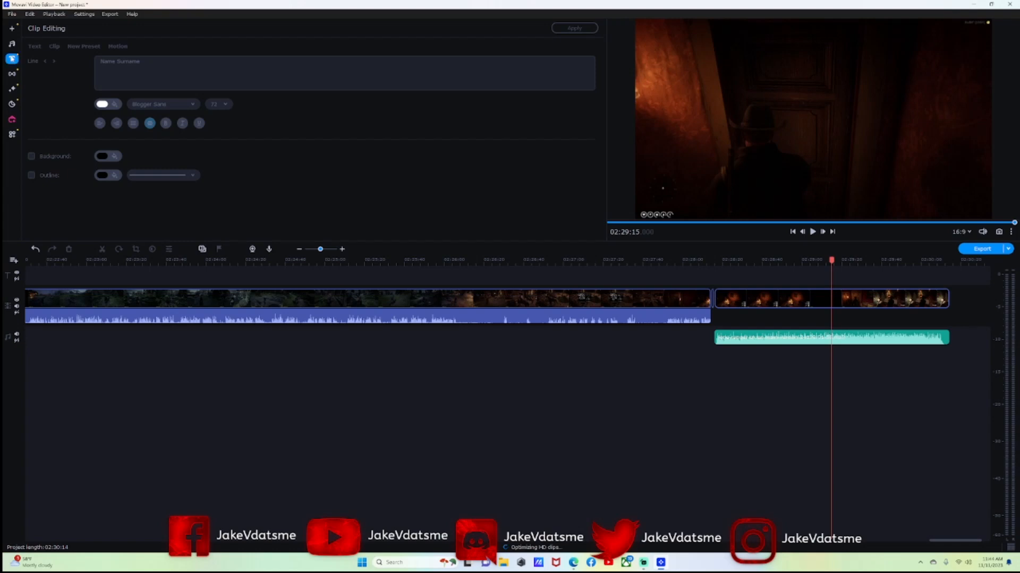
left_click_drag(393, 83, 950, 282)
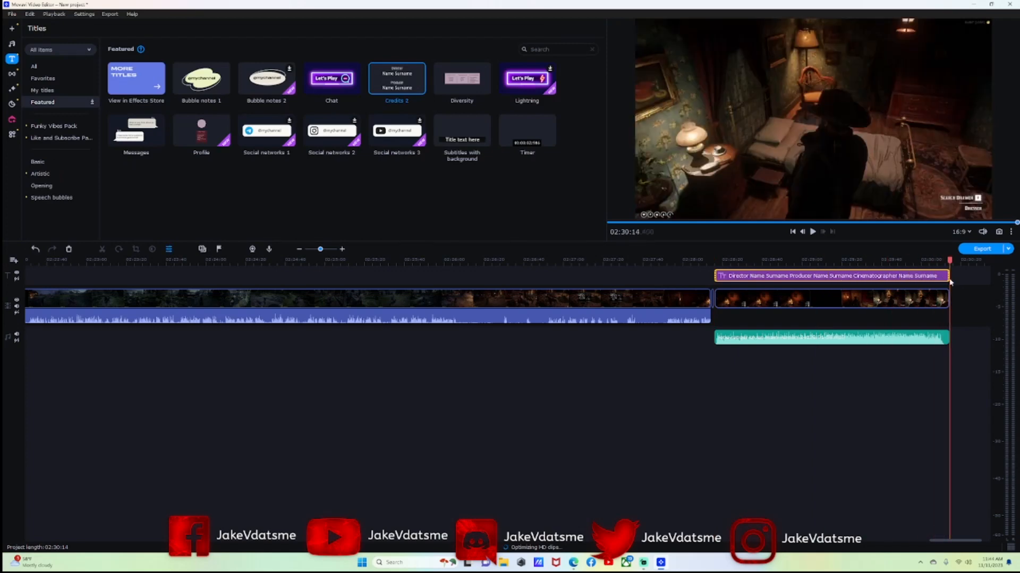
Set the new title's first lines to 'The Way of The Ranger' and 'Episode 5'.
left_click(756, 278)
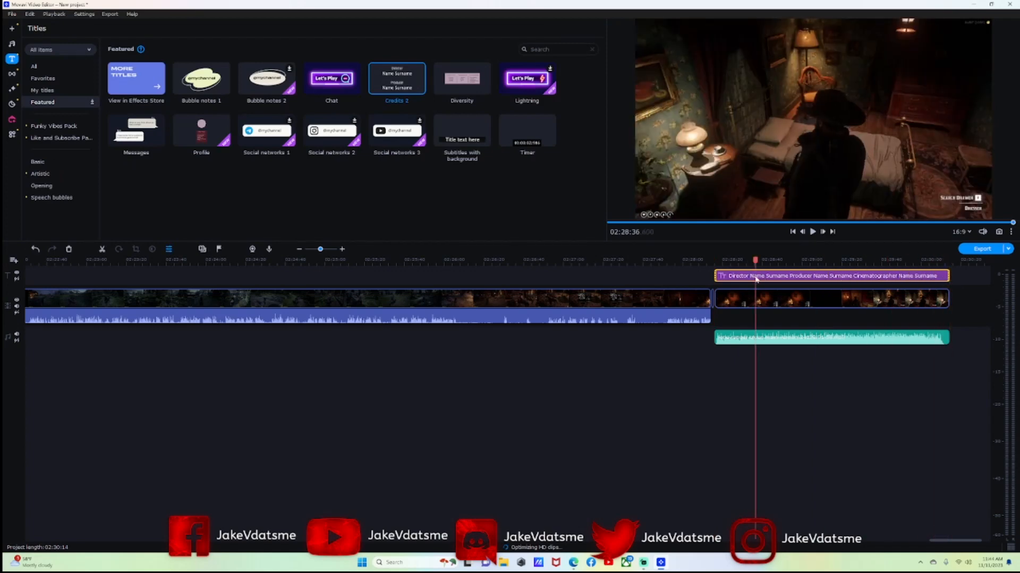
double_click(757, 277)
double_click(826, 56)
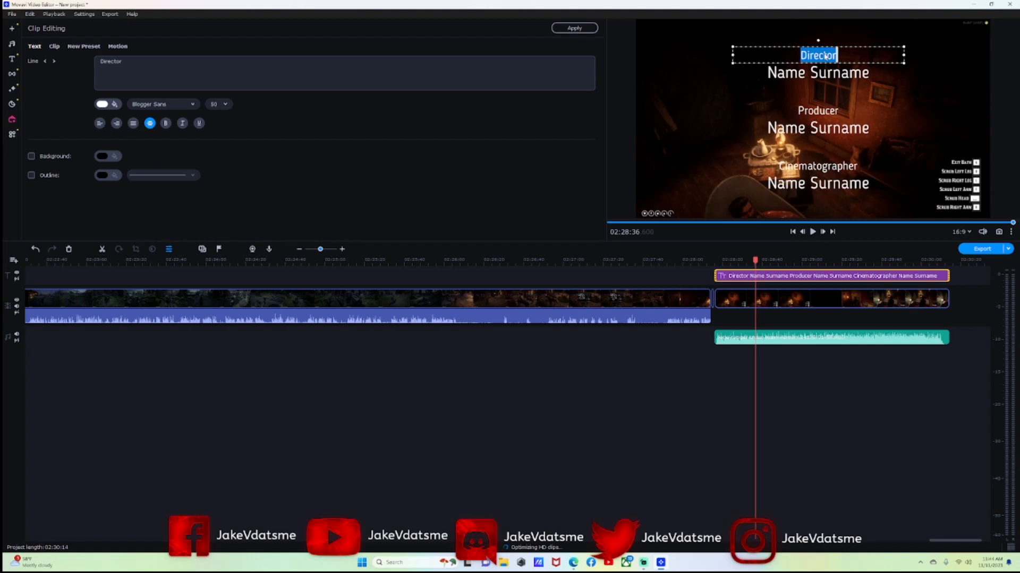
type("Th")
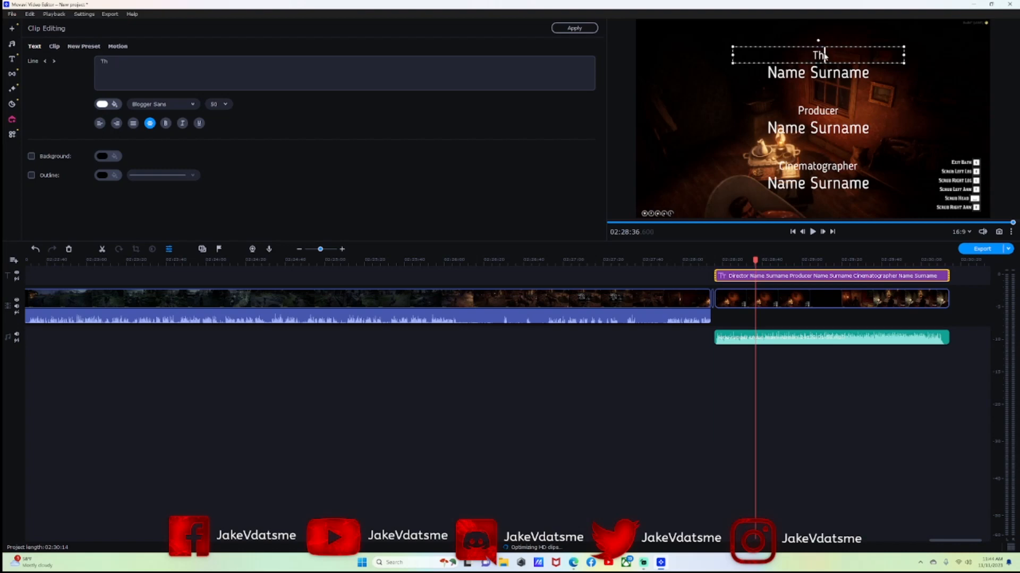
type("e Way of The Ranger")
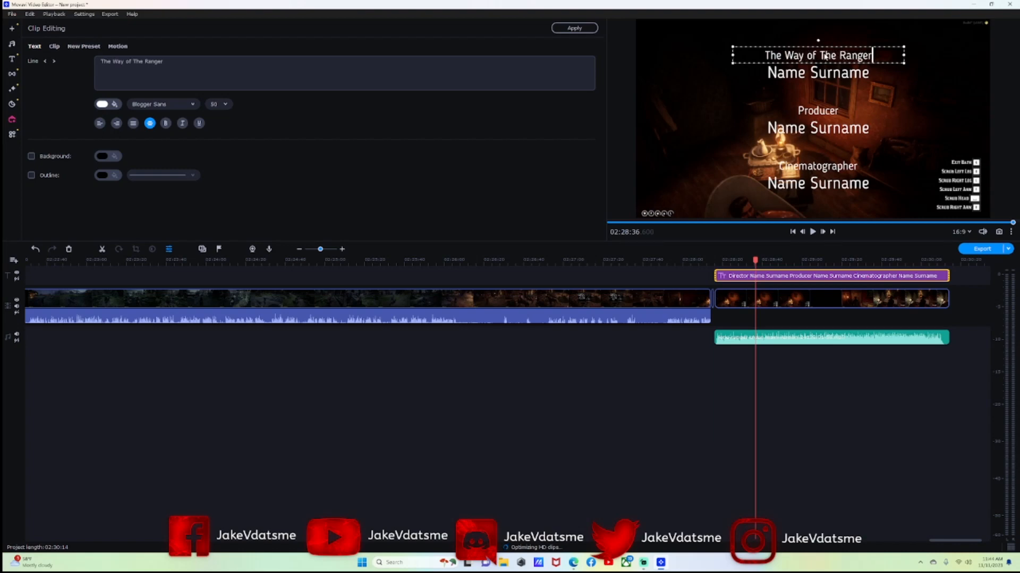
left_click(835, 68)
double_click(835, 78)
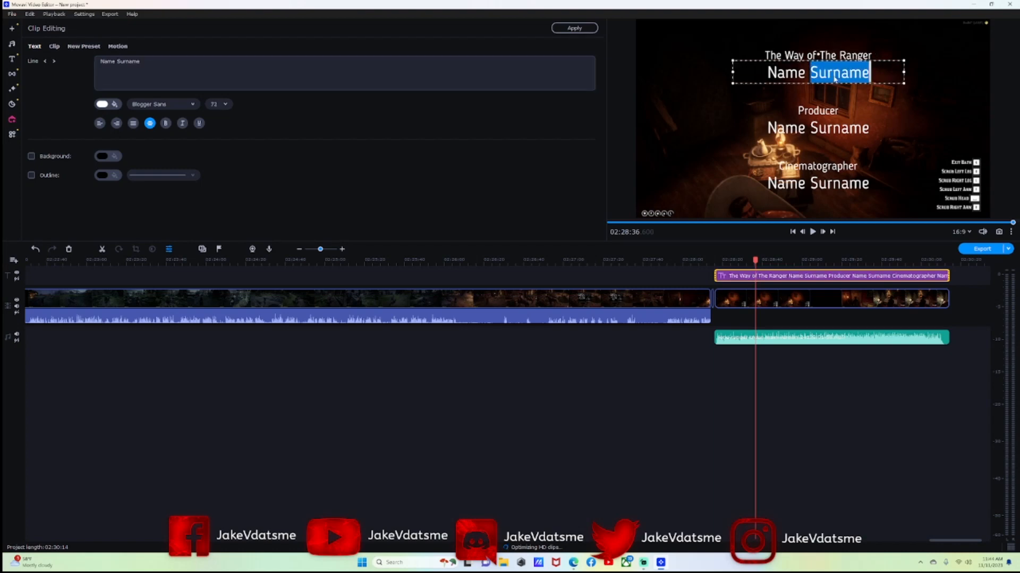
key("BackSpace")
key("BackSpace")
key("BackSpace")
key("BackSpace")
key("BackSpace")
key("BackSpace")
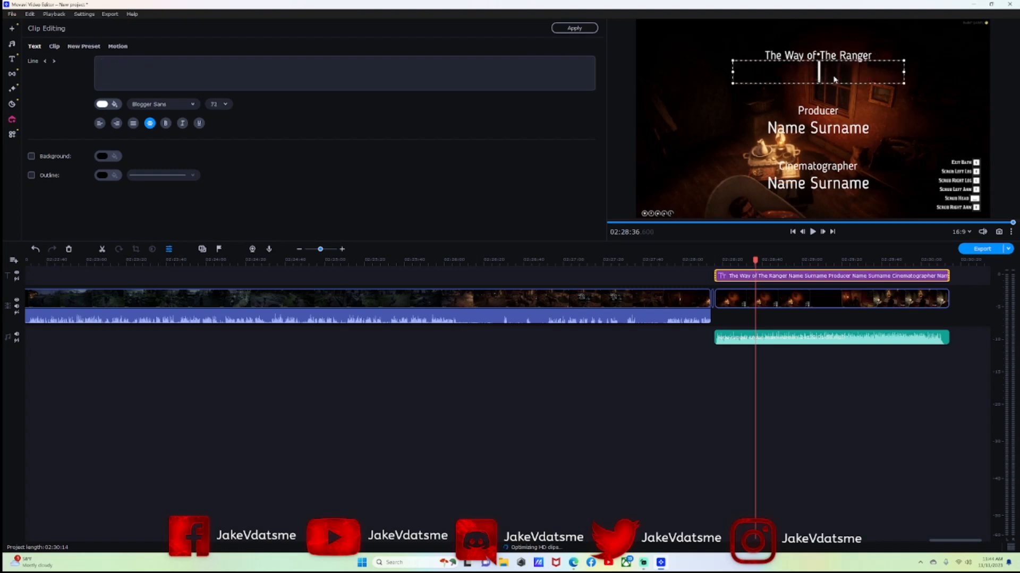
type("Episode 5")
Change the Producer heading to 'Starring' and enter the star's name beneath it.
left_click(827, 110)
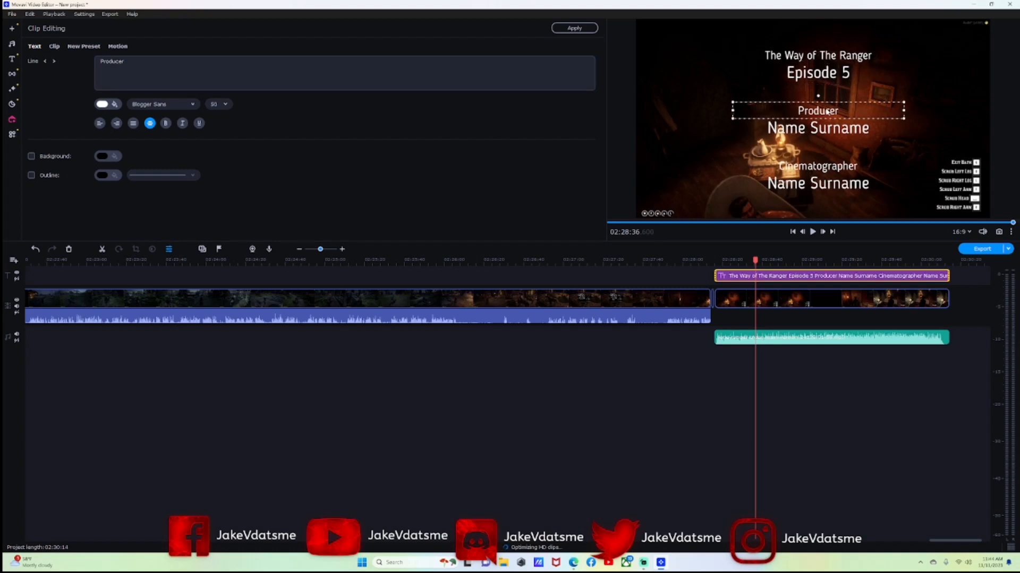
double_click(828, 110)
type("Starring")
left_click(836, 128)
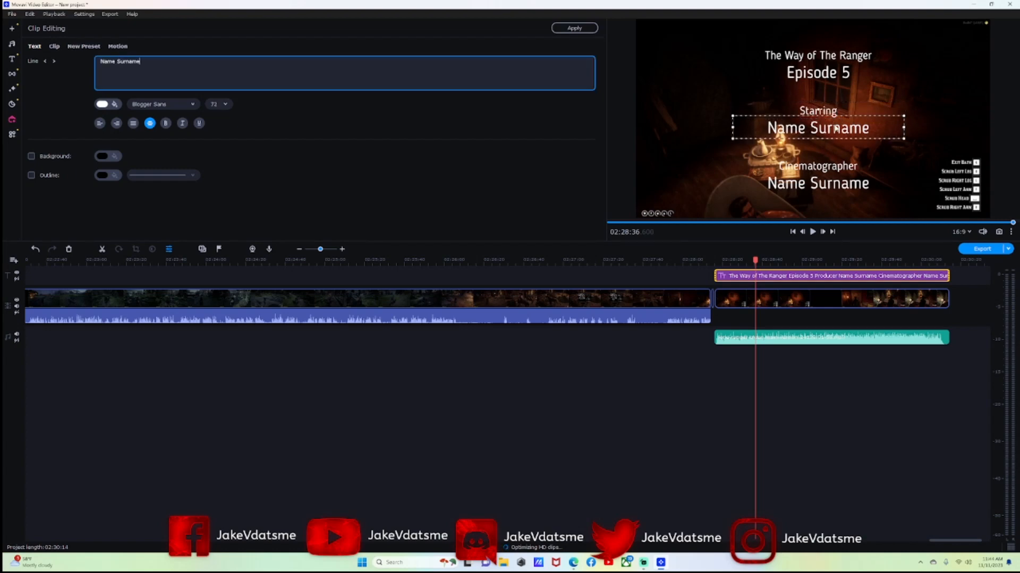
double_click(835, 128)
key("BackSpace")
key("BackSpace")
key("BackSpace")
key("BackSpace")
key("BackSpace")
key("BackSpace")
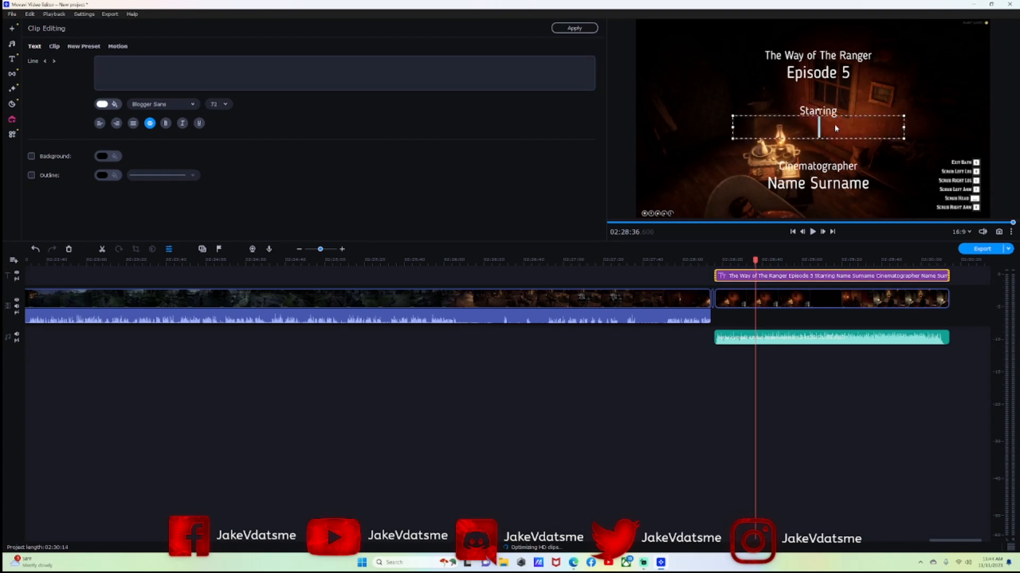
Rename Cinematographer to 'Producer', add the channel name, then preview the credits at 02:30:02.
left_click(818, 165)
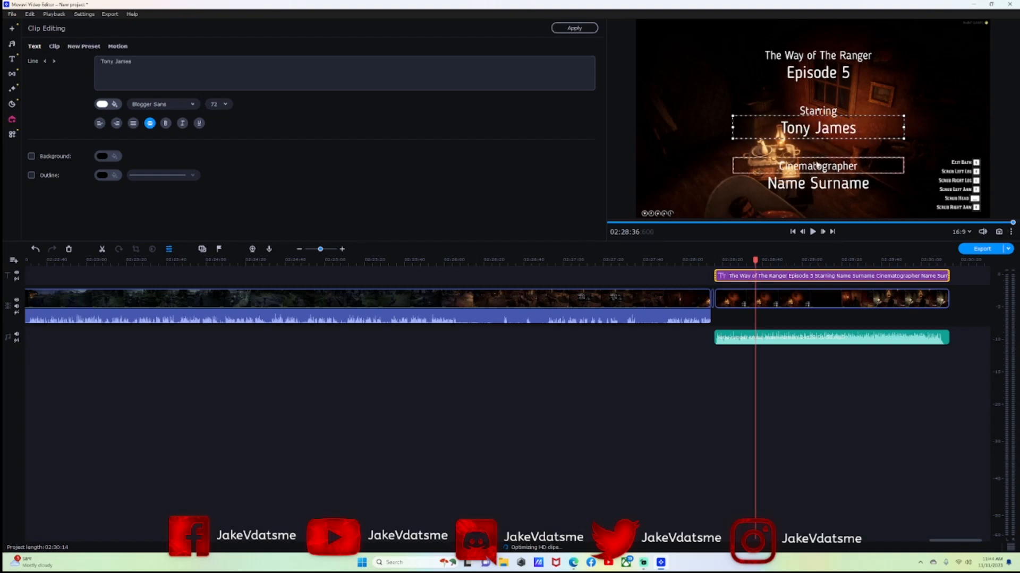
double_click(821, 166)
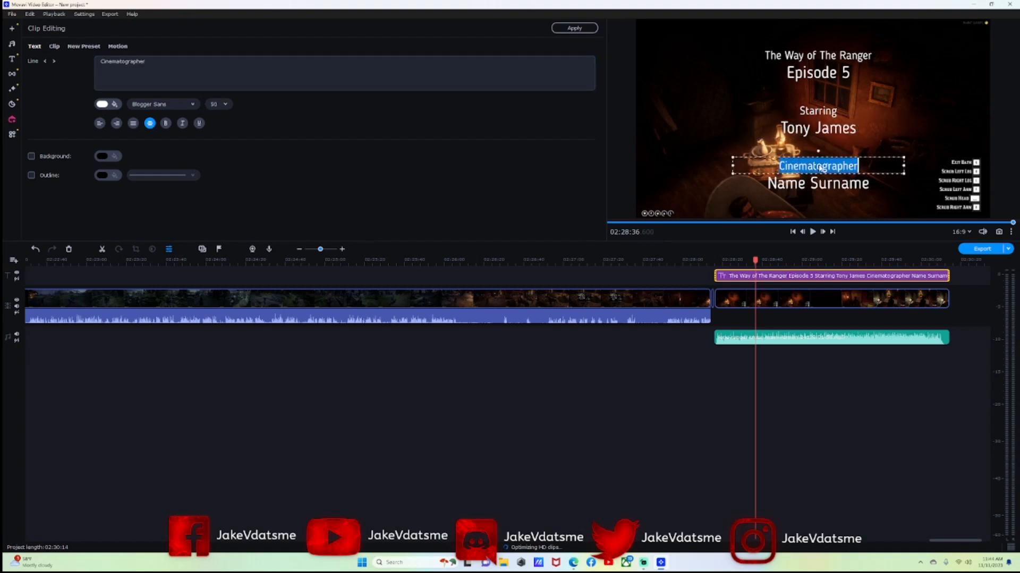
type("Producer")
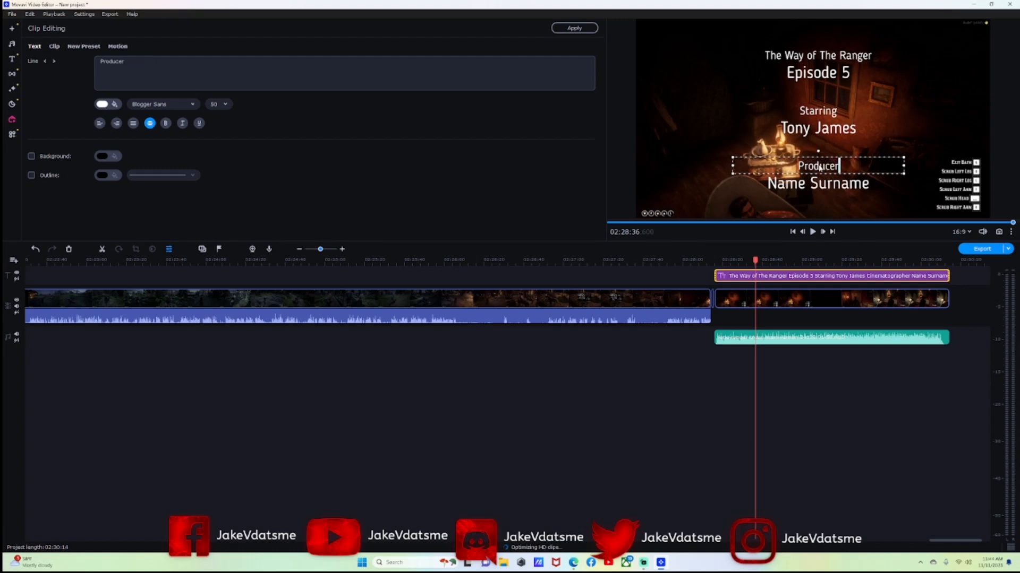
left_click(826, 184)
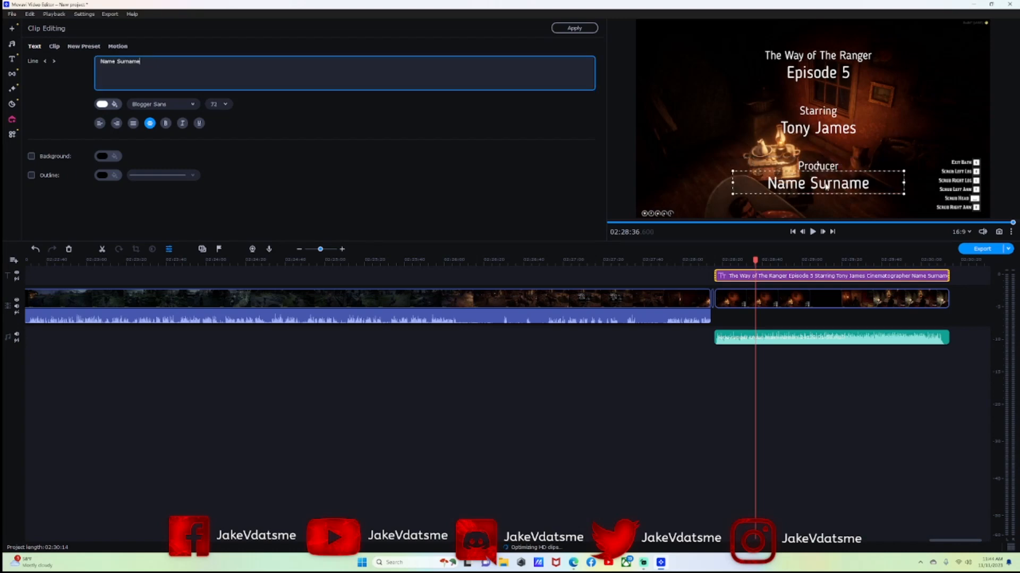
double_click(826, 185)
key("BackSpace")
key("BackSpace")
key("BackSpace")
key("BackSpace")
key("BackSpace")
key("BackSpace")
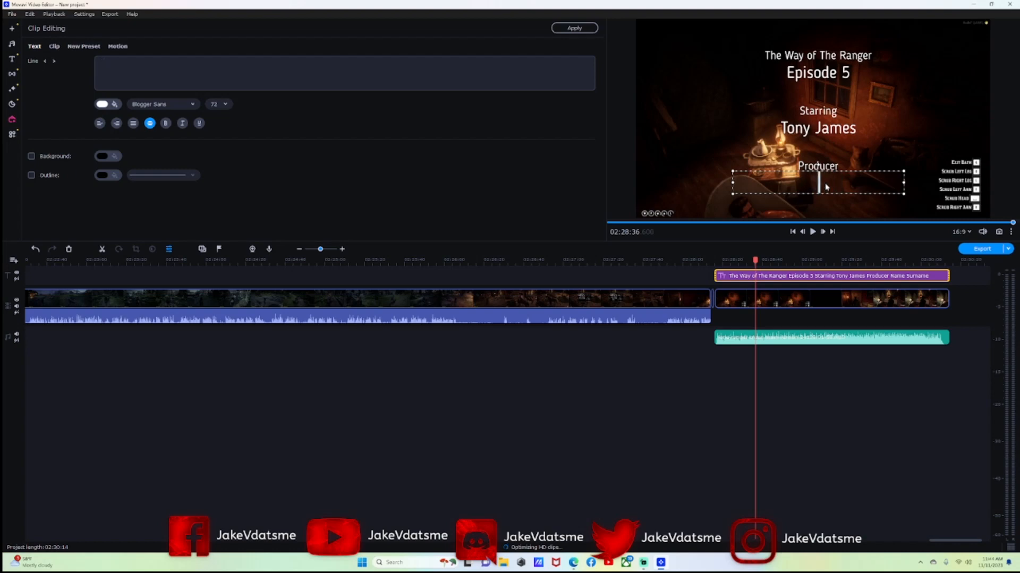
type("JakeVd")
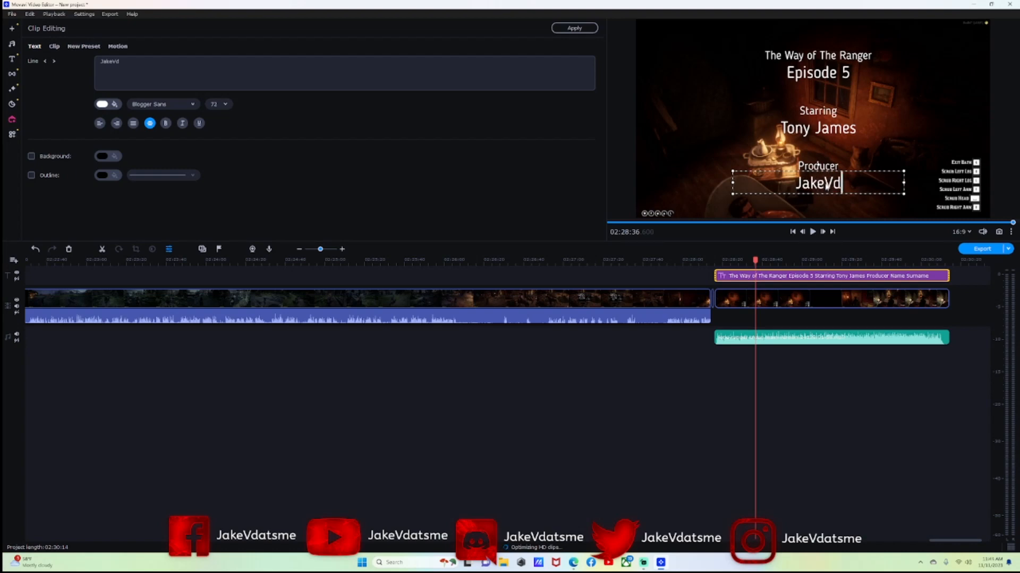
type("atsme")
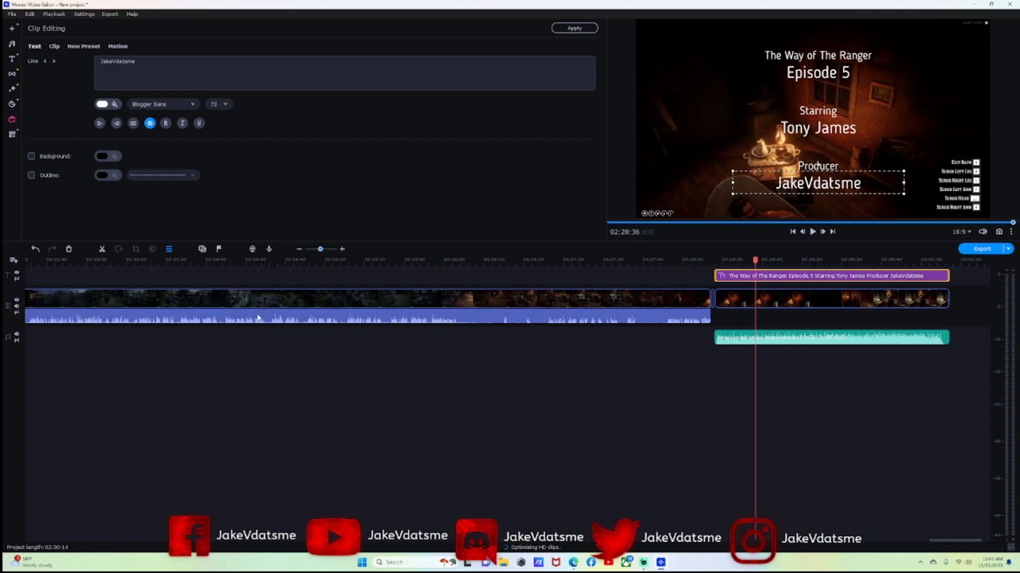
left_click(953, 305)
left_click_drag(749, 265, 925, 286)
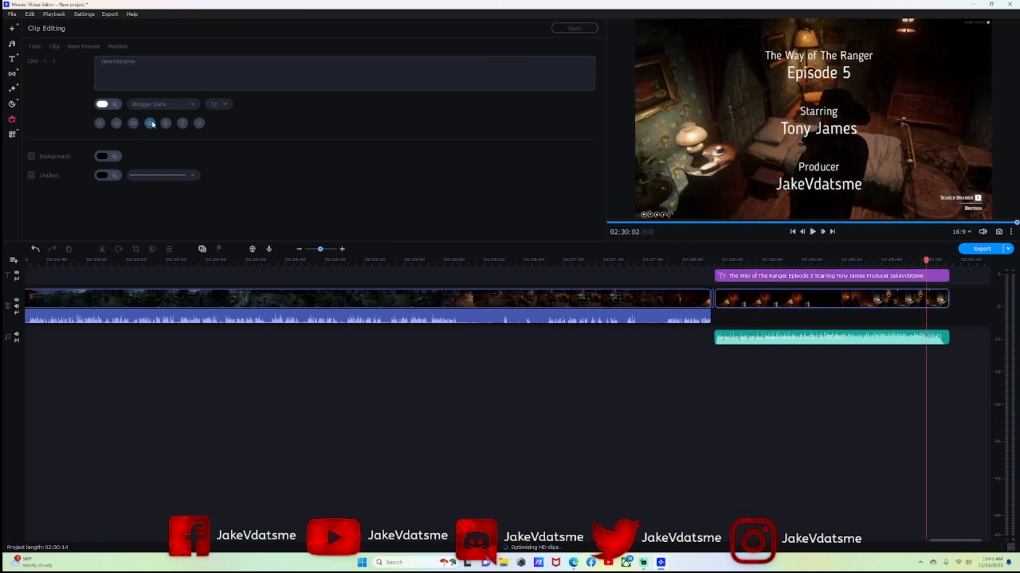
Add another Credits 2 title at the timeline end and clear its Director and Name Surname lines.
left_click(11, 59)
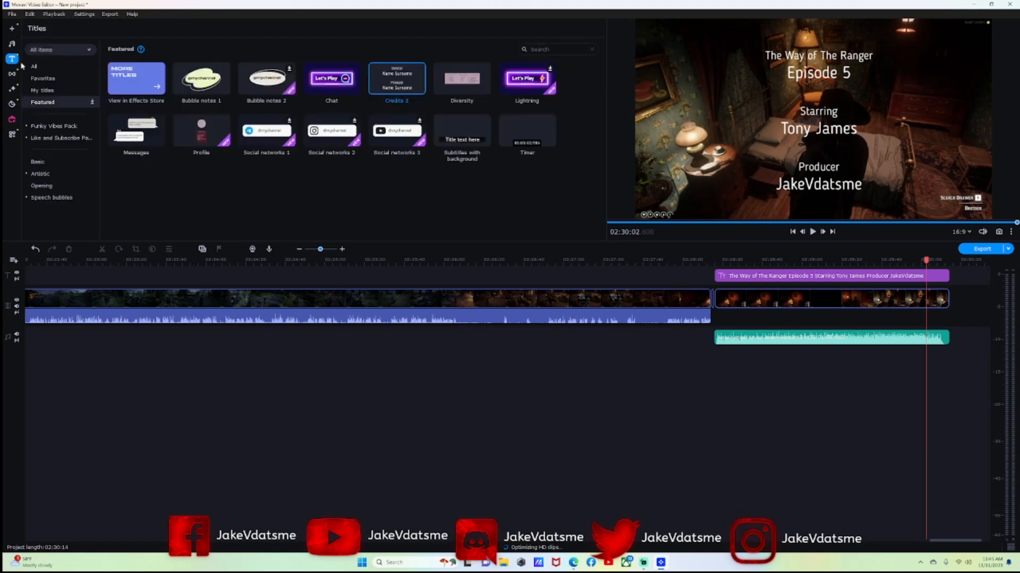
left_click_drag(396, 78, 956, 276)
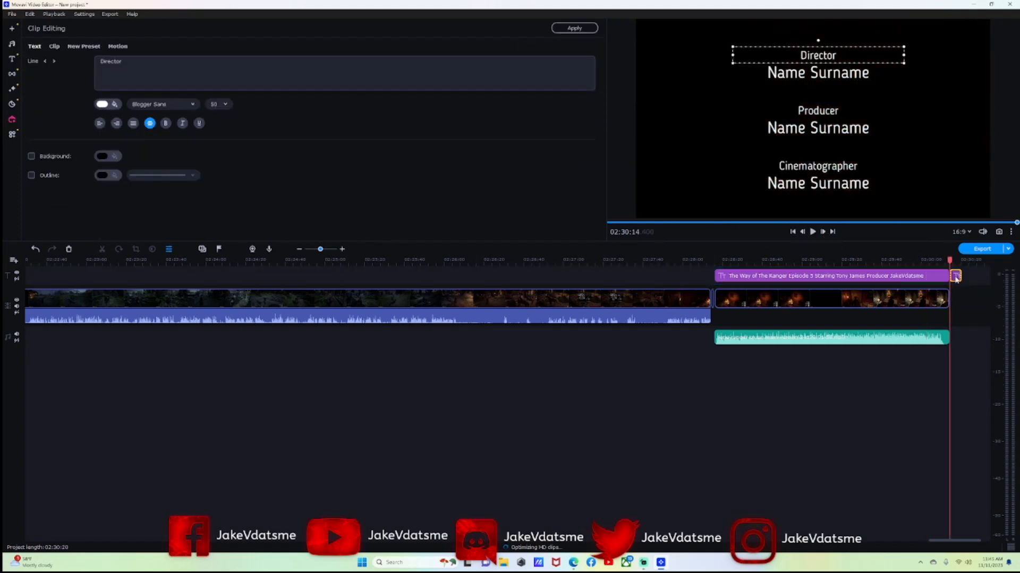
double_click(812, 59)
key("BackSpace")
double_click(828, 75)
key("BackSpace")
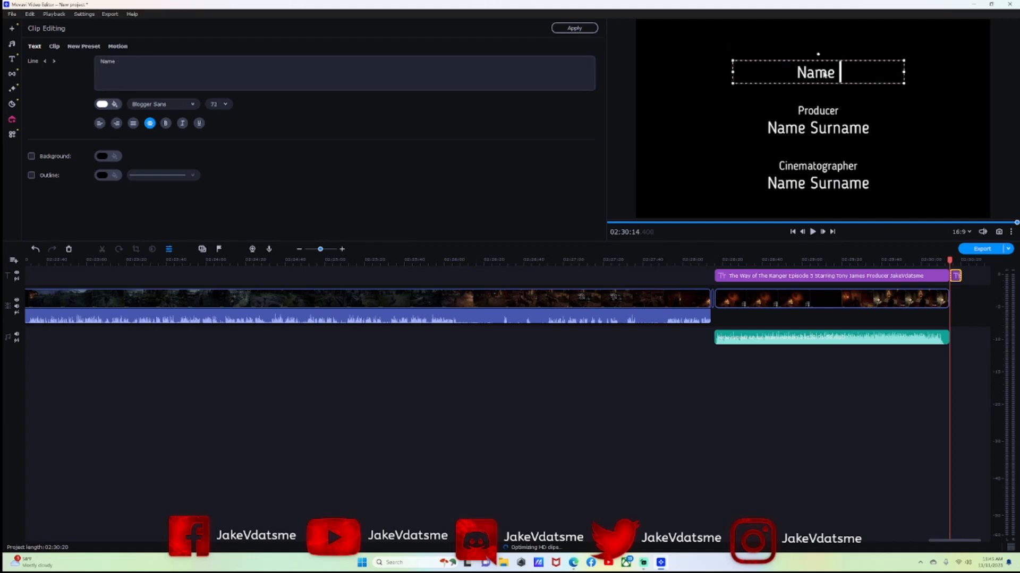
key("BackSpace")
key("BackSpace")
key("BackSpace")
key("BackSpace")
key("BackSpace")
Delete the Producer heading and write 'To be continued..' in the line below it.
left_click(826, 112)
double_click(826, 112)
key("BackSpace")
double_click(832, 131)
key("BackSpace")
key("BackSpace")
key("BackSpace")
key("BackSpace")
key("BackSpace")
key("BackSpace")
type("To b")
key("BackSpace")
type("Be Com")
key("BackSpace")
key("BackSpace")
key("BackSpace")
key("BackSpace")
key("BackSpace")
key("BackSpace")
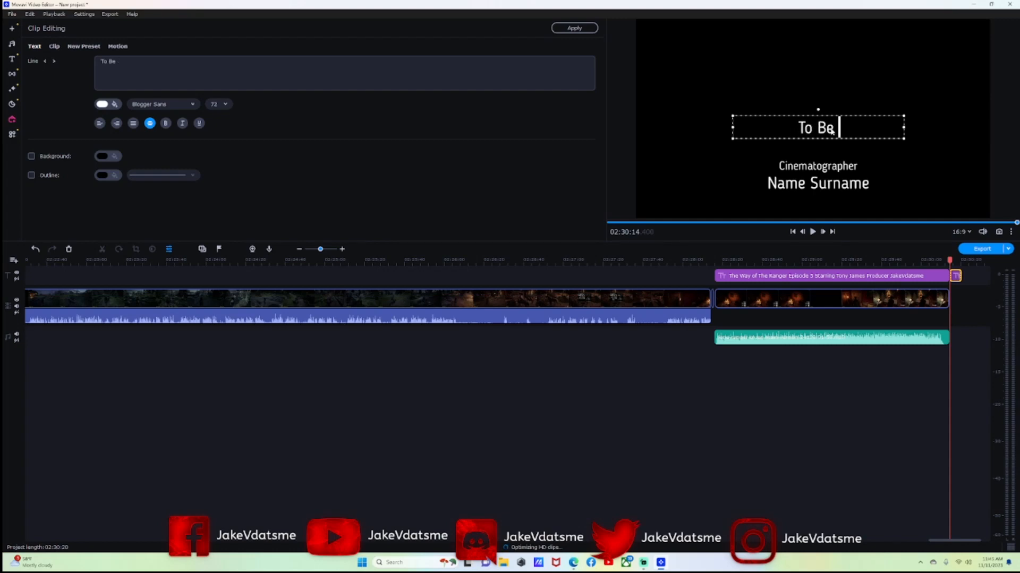
type("be continue")
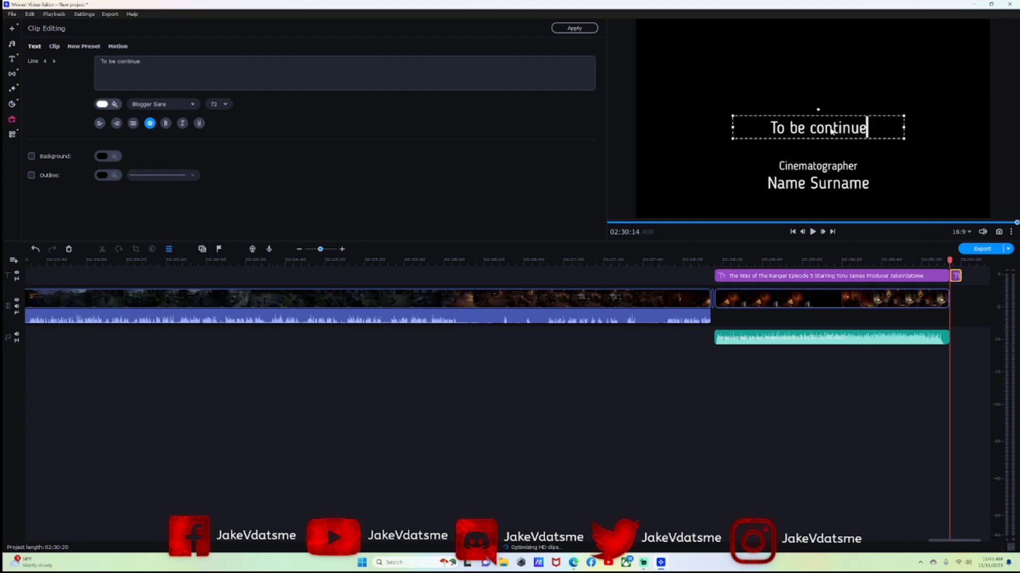
type("d..")
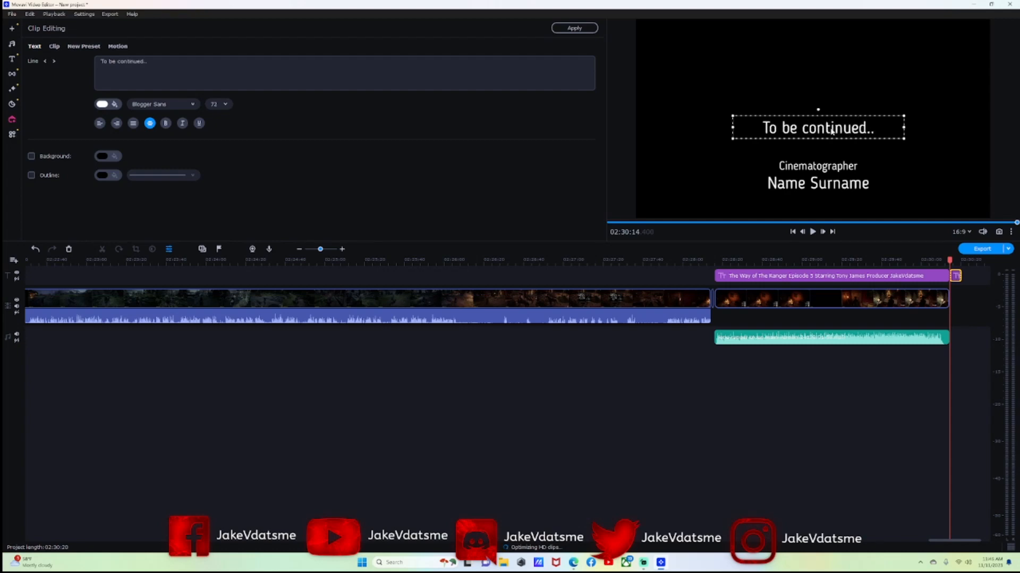
Clear the Cinematographer and last Name Surname lines from the end card.
double_click(825, 167)
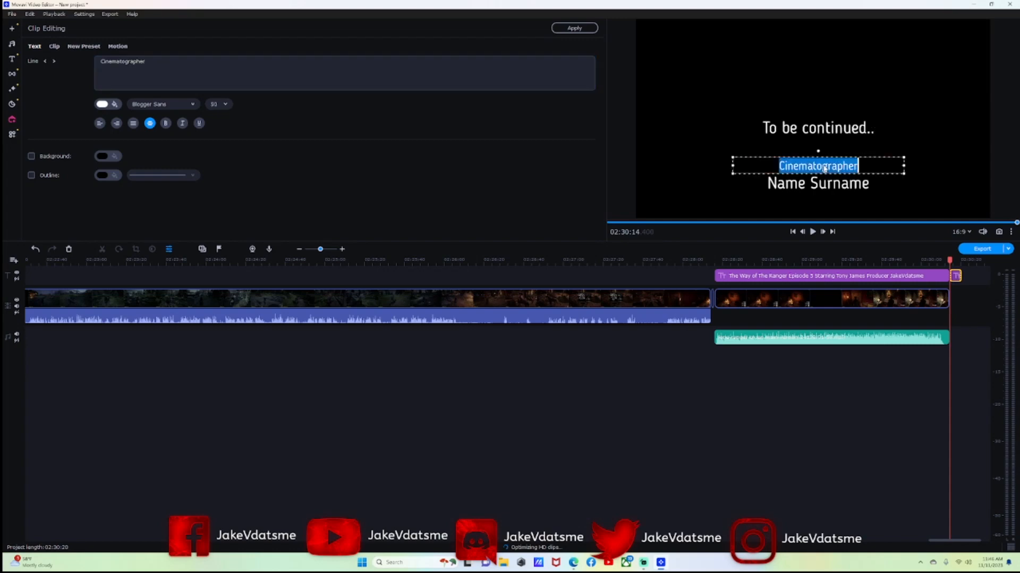
key("BackSpace")
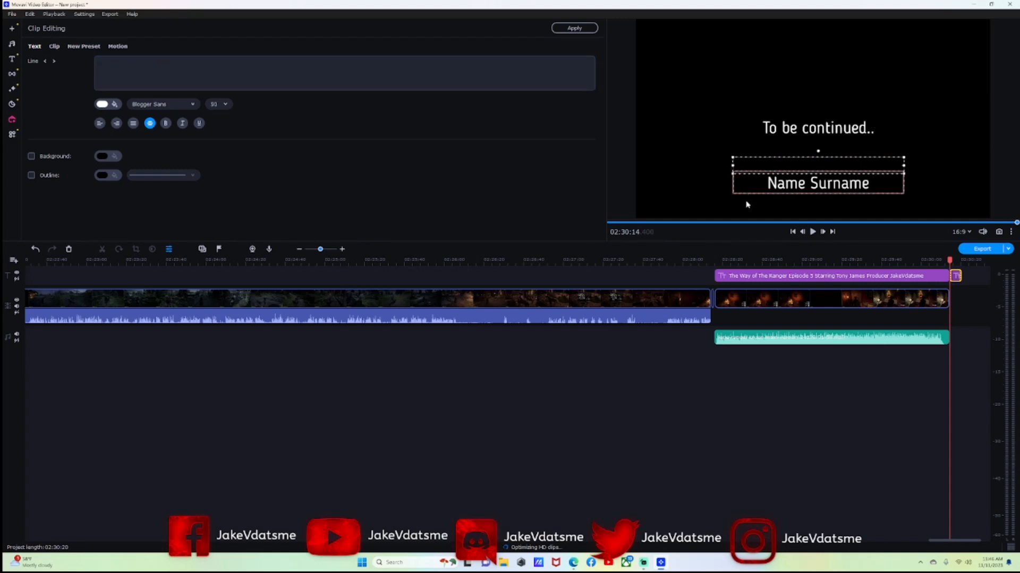
left_click(835, 190)
double_click(835, 190)
key("BackSpace")
key("BackSpace")
key("BackSpace")
key("BackSpace")
key("BackSpace")
key("BackSpace")
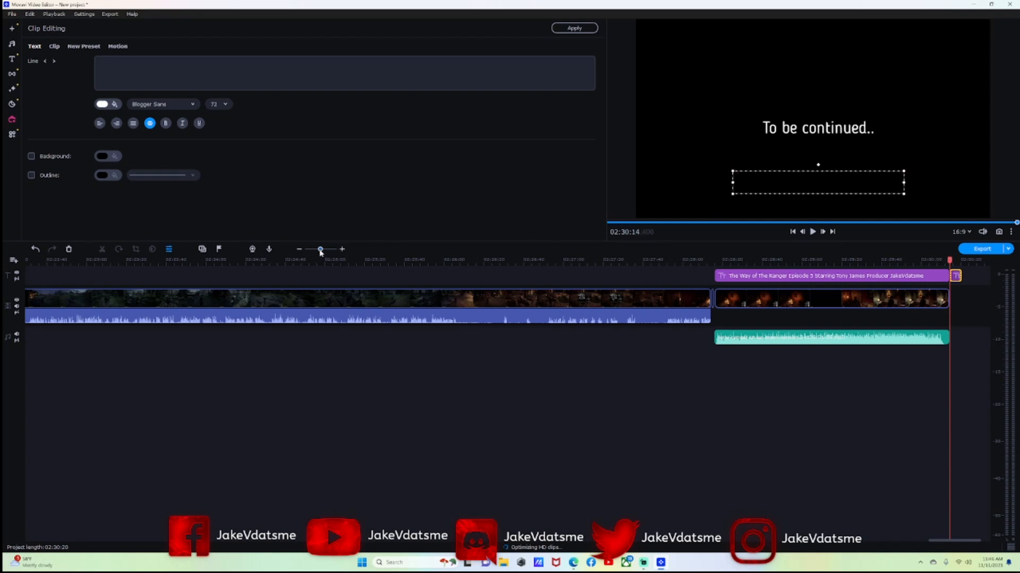
Finish the end card and bring the playhead back to the project start.
left_click_drag(321, 250, 317, 250)
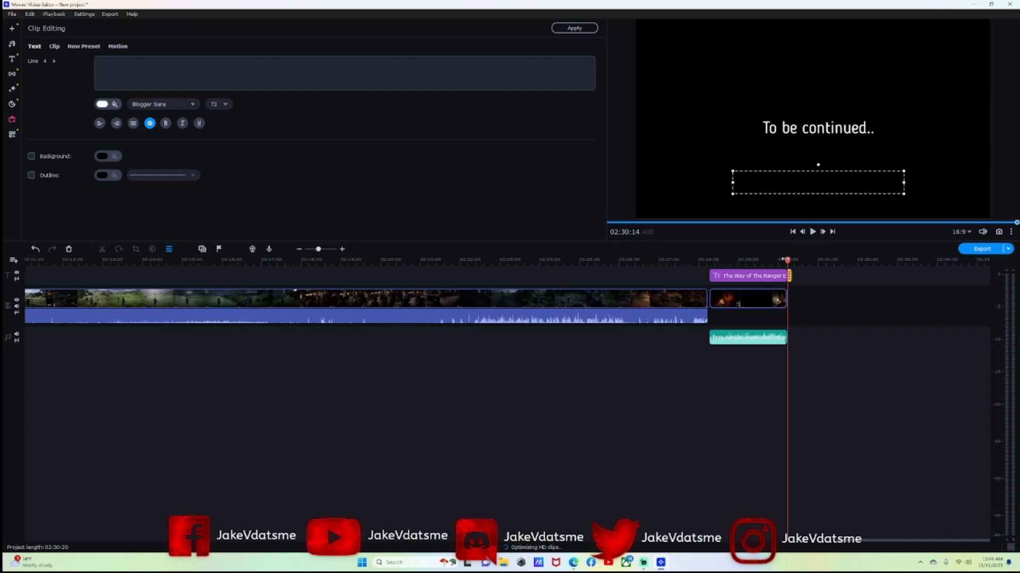
left_click(318, 297)
left_click(136, 260)
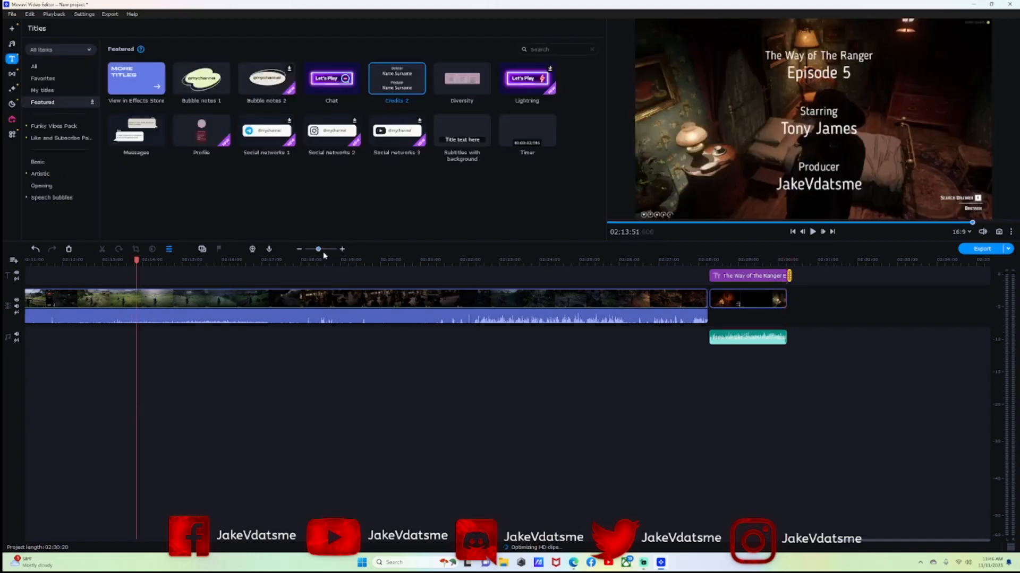
left_click_drag(320, 252, 311, 251)
left_click_drag(563, 261, 41, 257)
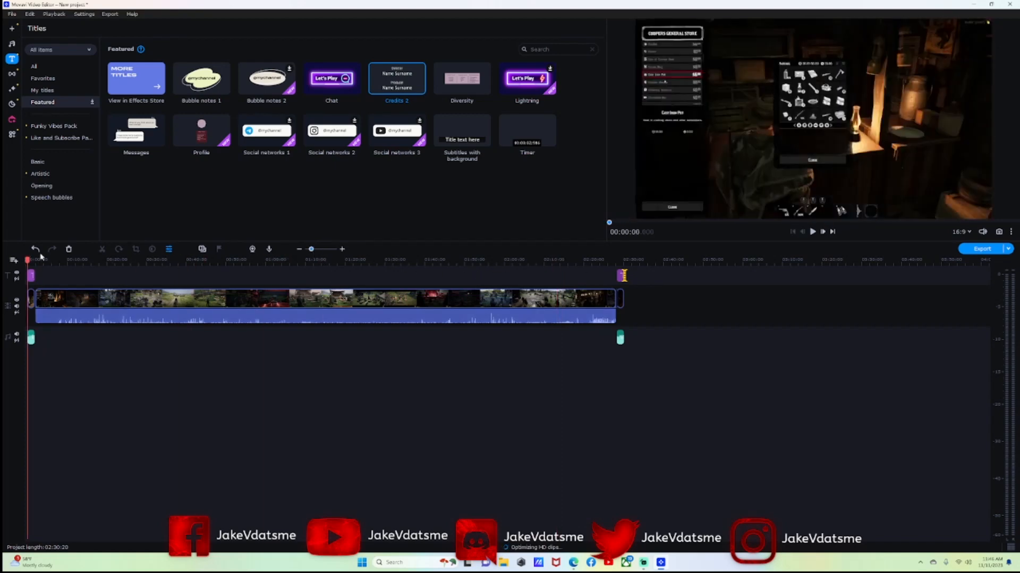
left_click_drag(310, 252, 312, 252)
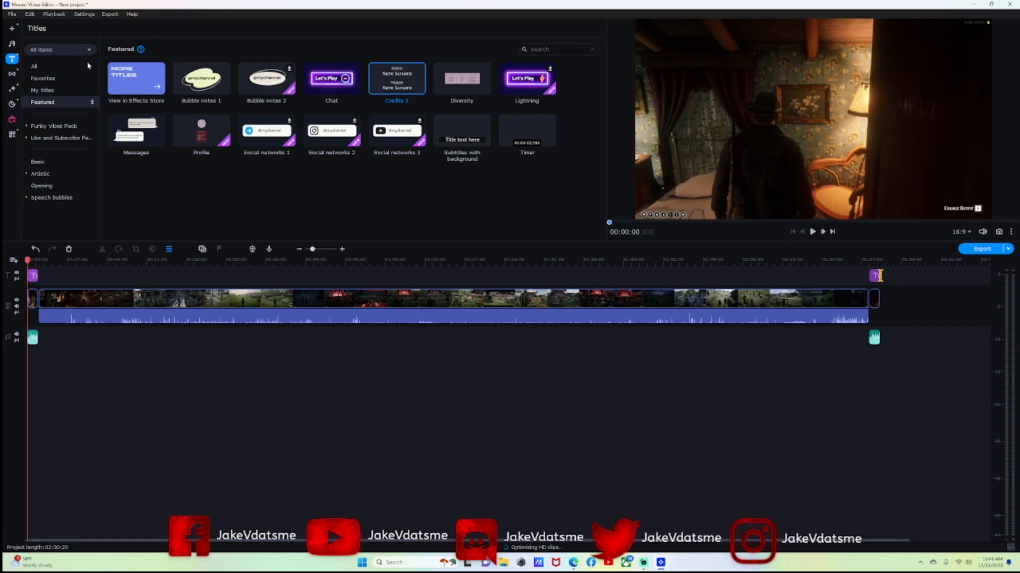
Place the Fade to black transition at the start of the gameplay clip.
left_click(11, 74)
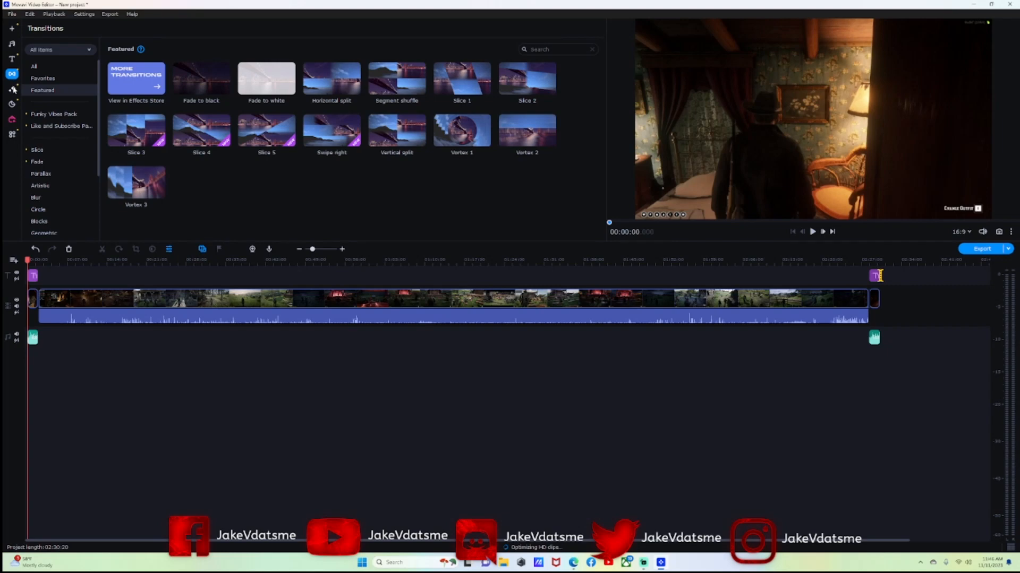
left_click(13, 89)
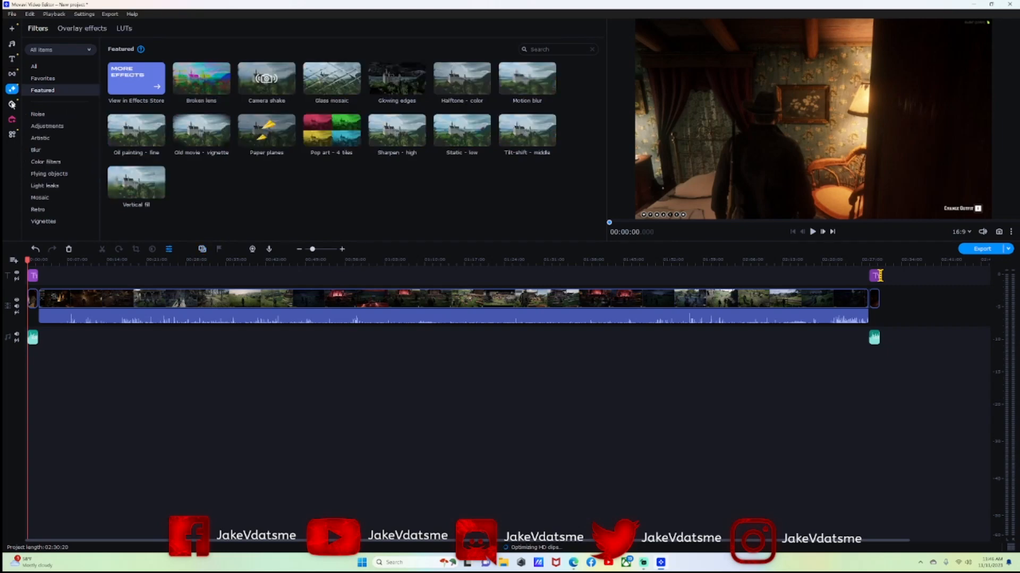
left_click(11, 75)
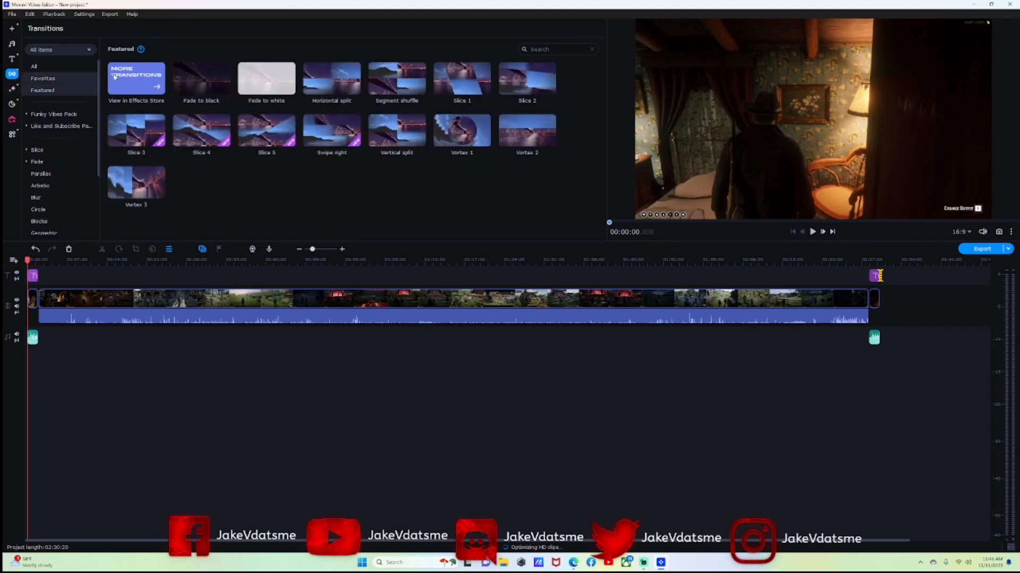
left_click_drag(207, 85, 27, 297)
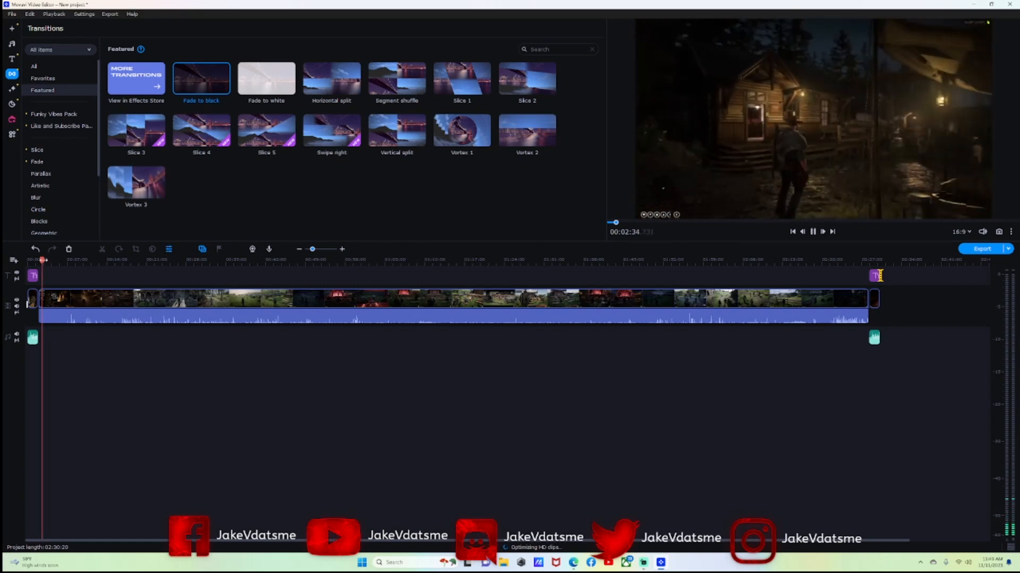
Scrub the timeline to near the end and back to the start, then bring up the Export settings.
left_click(104, 260)
left_click_drag(128, 264, 876, 298)
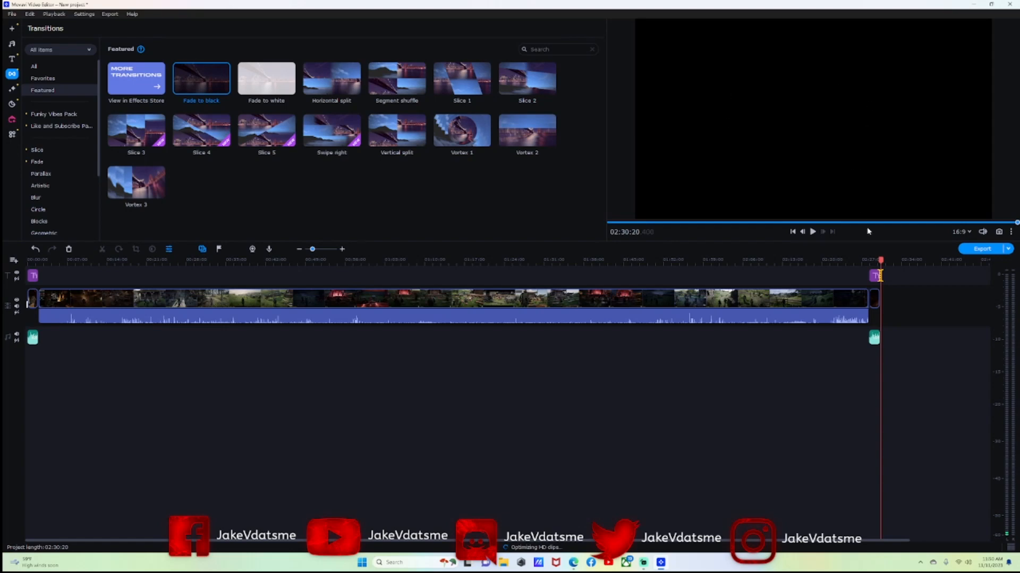
left_click_drag(880, 260, 129, 291)
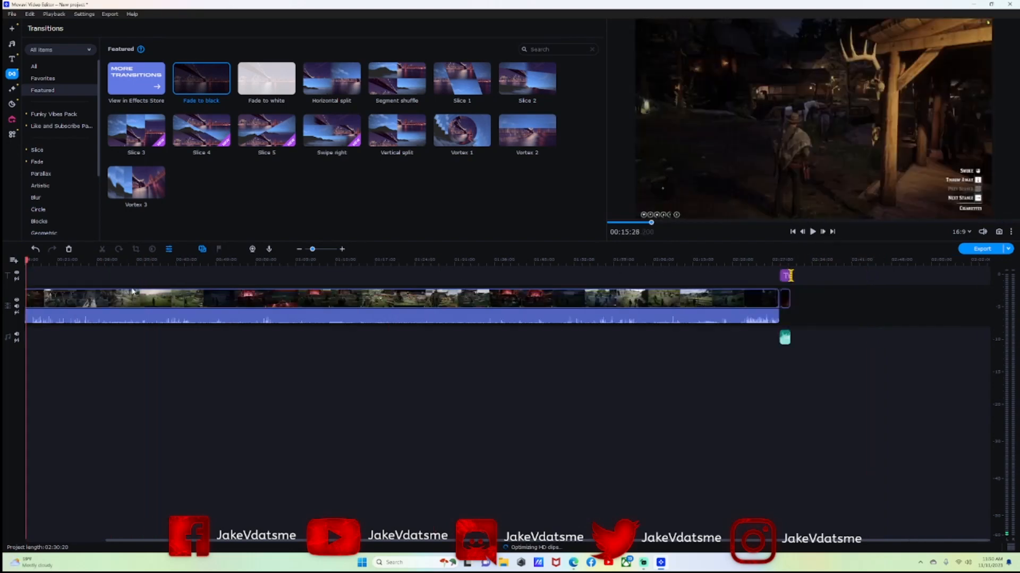
left_click_drag(114, 260, 27, 260)
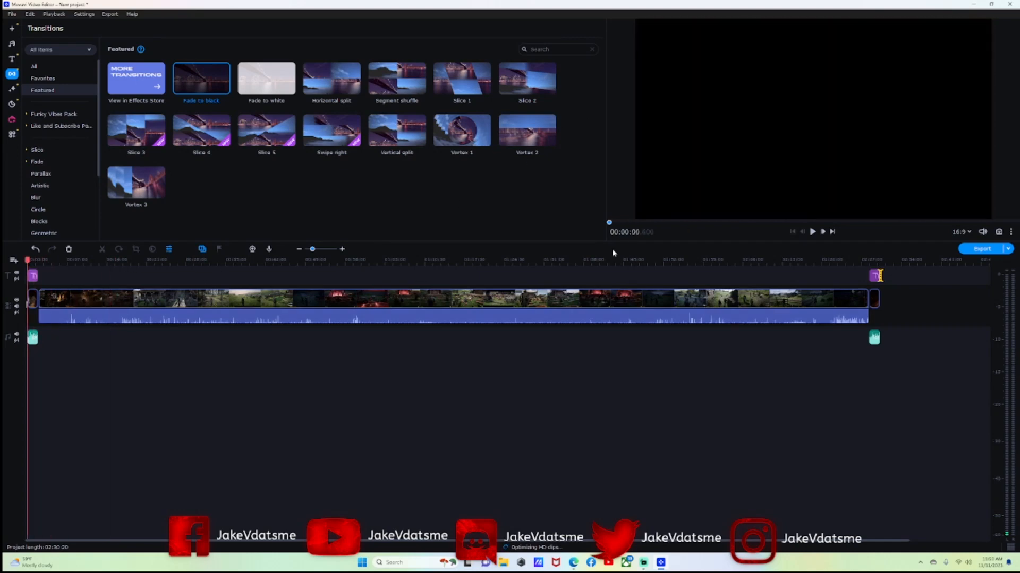
left_click(981, 248)
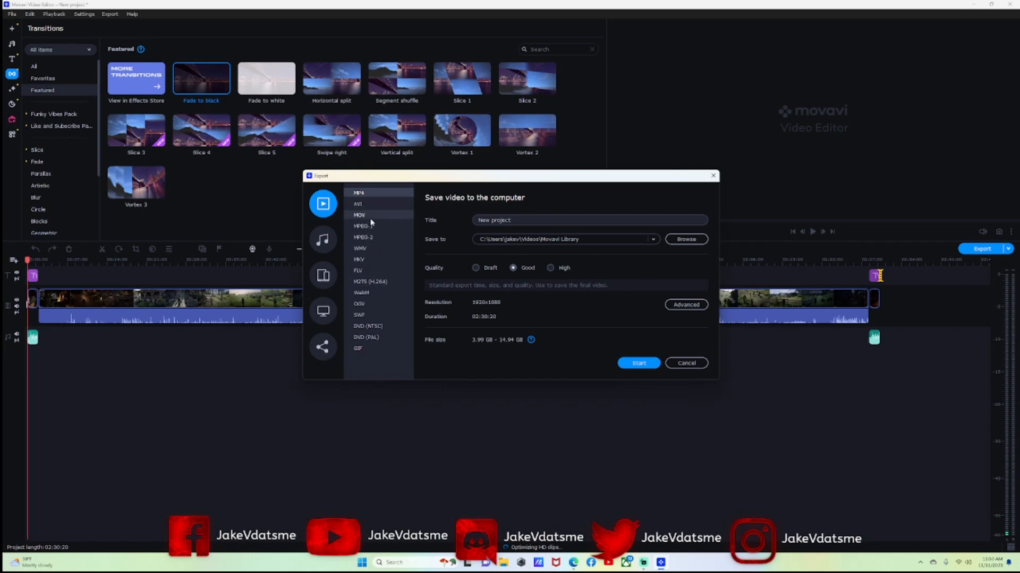
Cancel the export and choose File > Save project as.
left_click(686, 363)
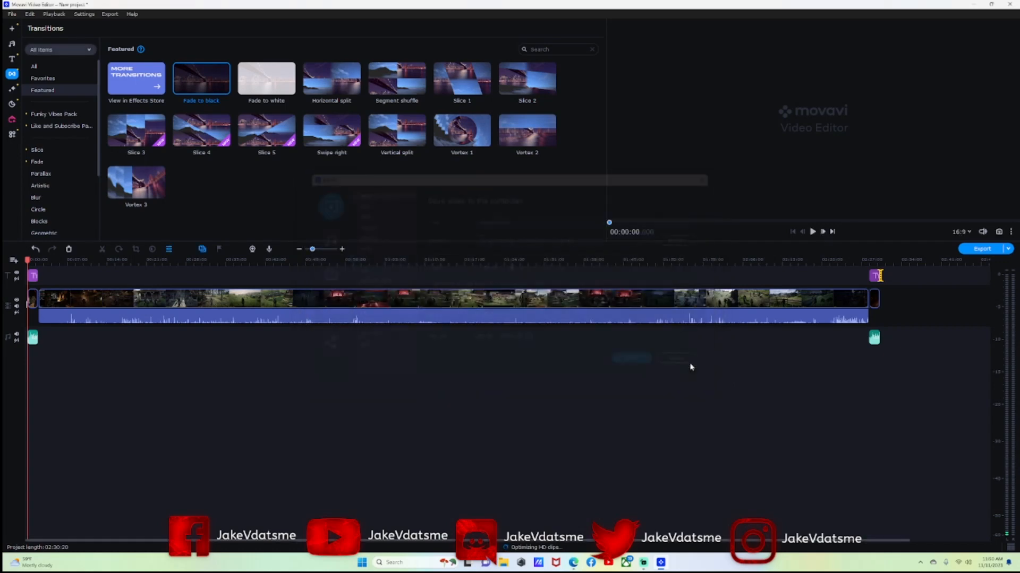
left_click(12, 14)
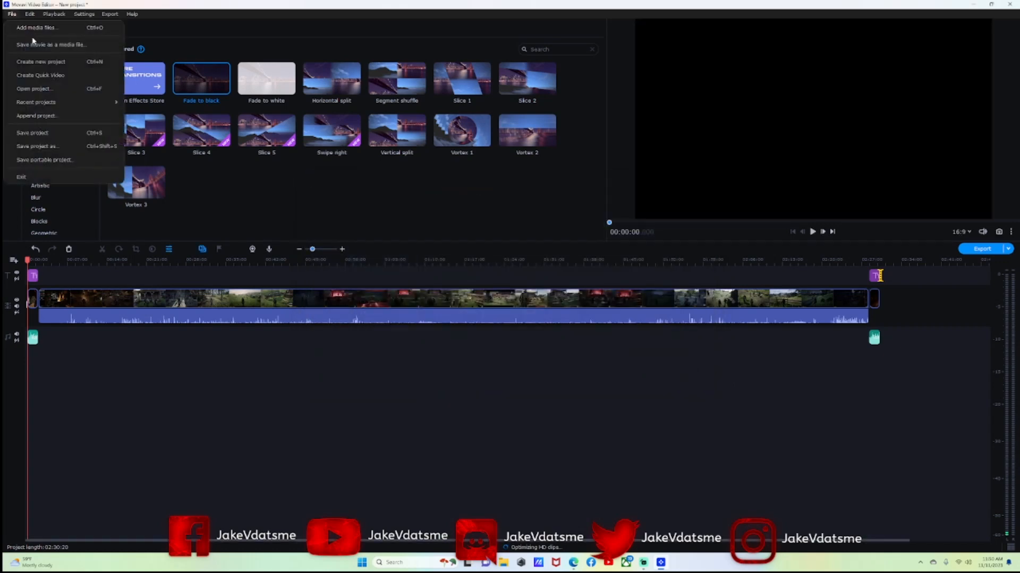
left_click(53, 146)
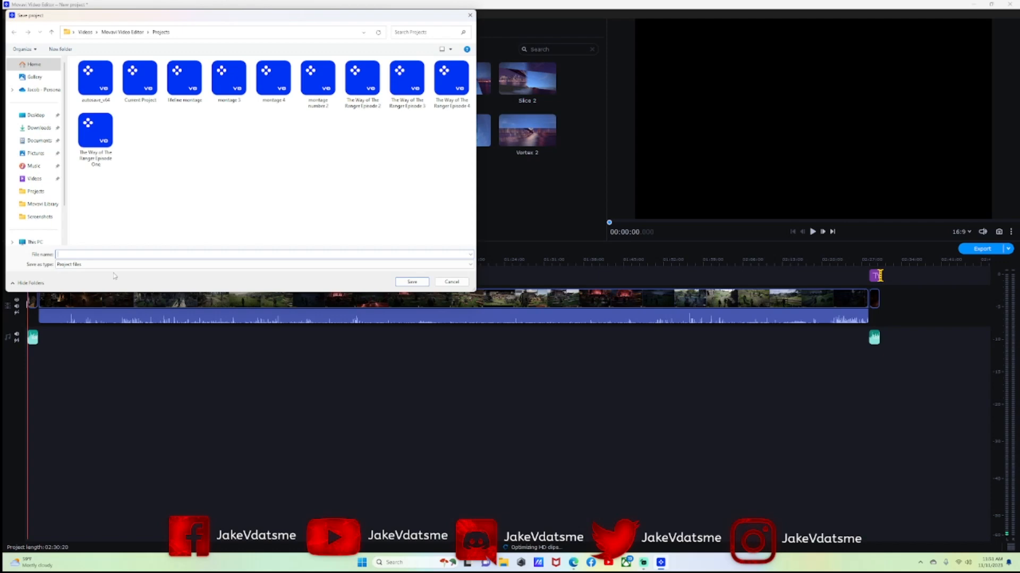
Name the project 'TWOTR EP 5' and save it in the Projects folder.
type("TWOTR EP 5")
left_click(411, 282)
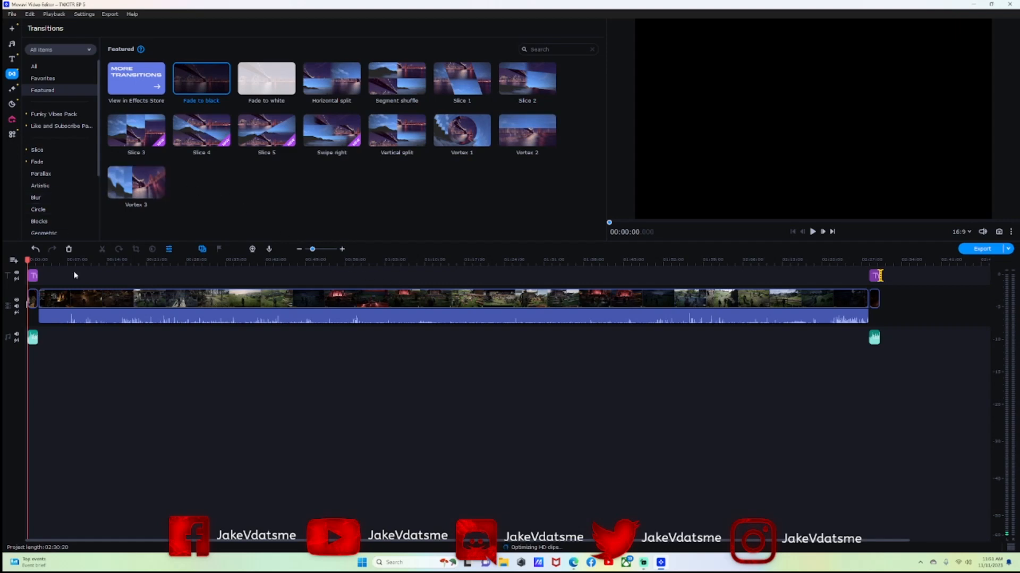
Re-save the project over the existing TWOTR EP 5 file, confirming the replacement.
left_click(12, 14)
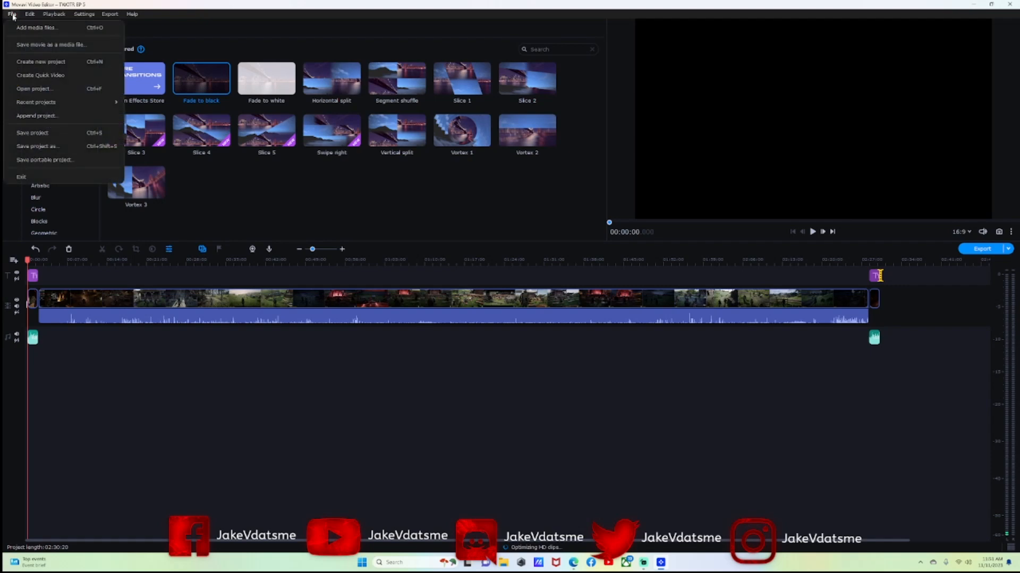
left_click(50, 146)
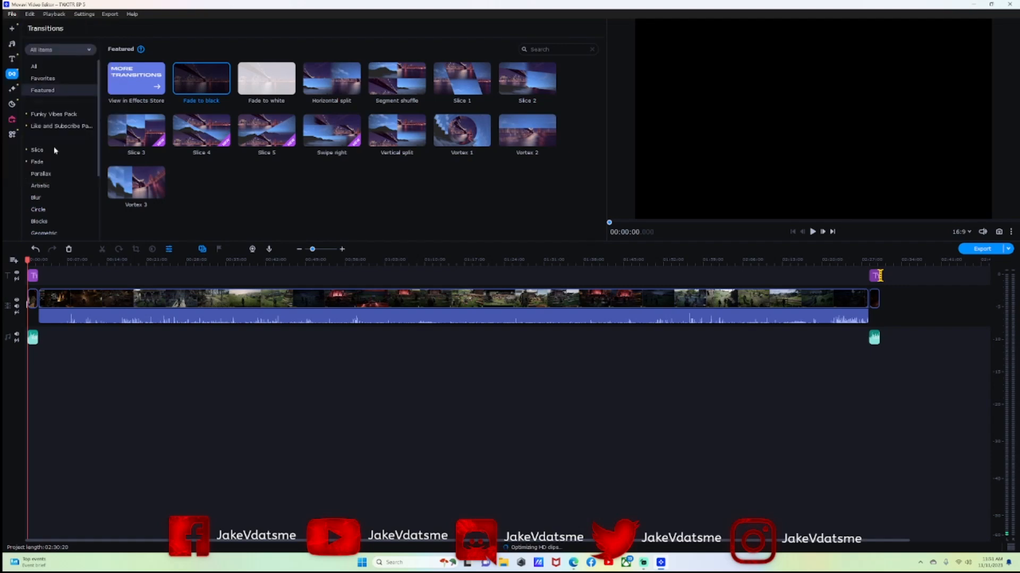
left_click(96, 136)
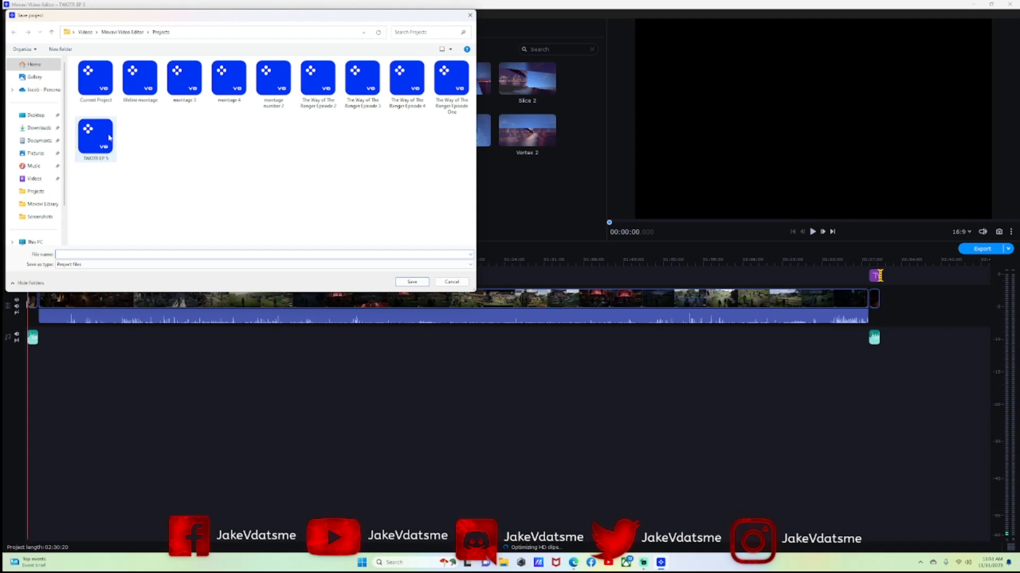
left_click(415, 286)
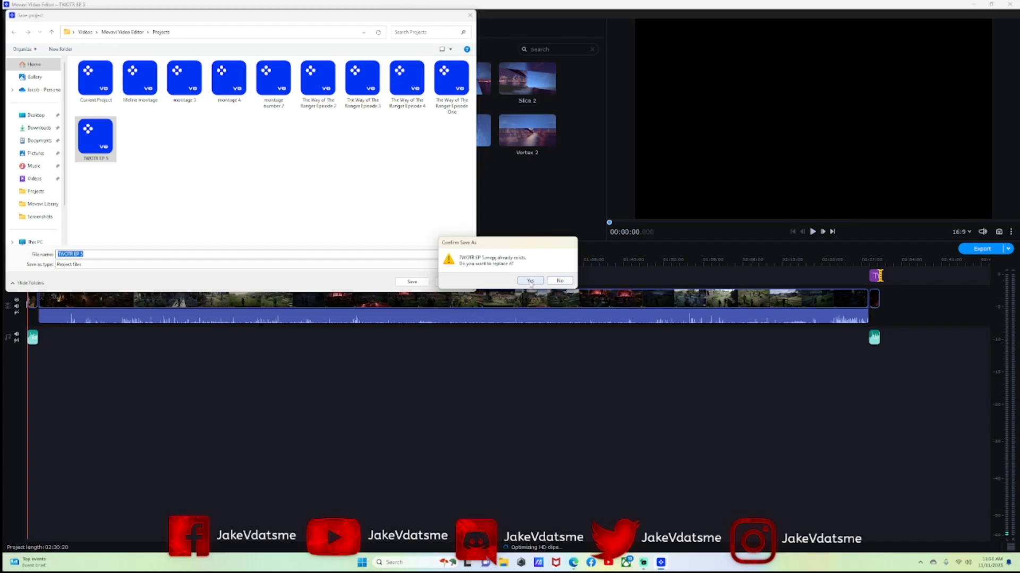
left_click(530, 281)
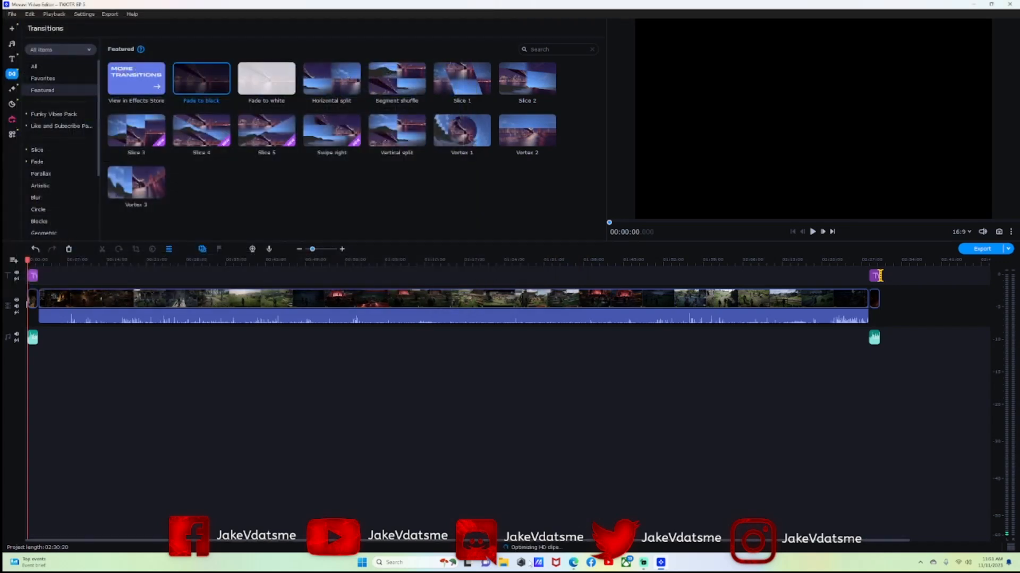